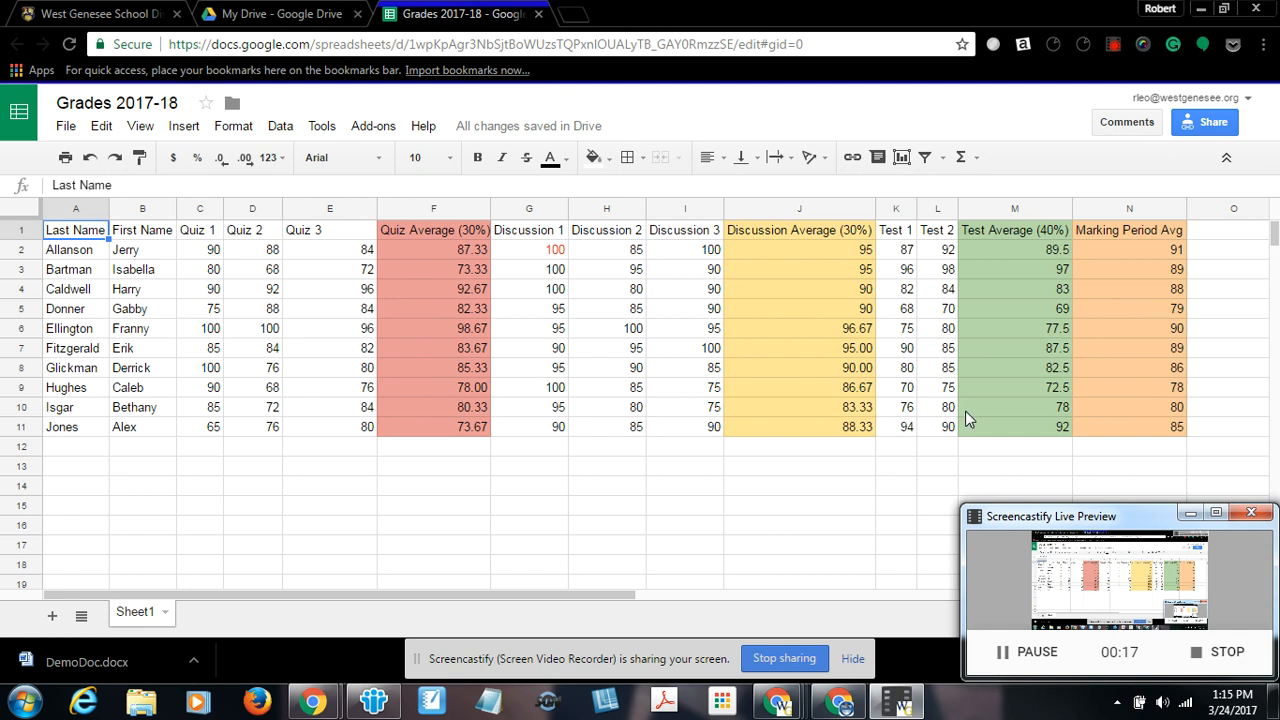
- Add a second sheet to the spreadsheet and rename Sheet1 as "Marking Period 1"
{"action": "left_click", "coordinate": [53, 619]}
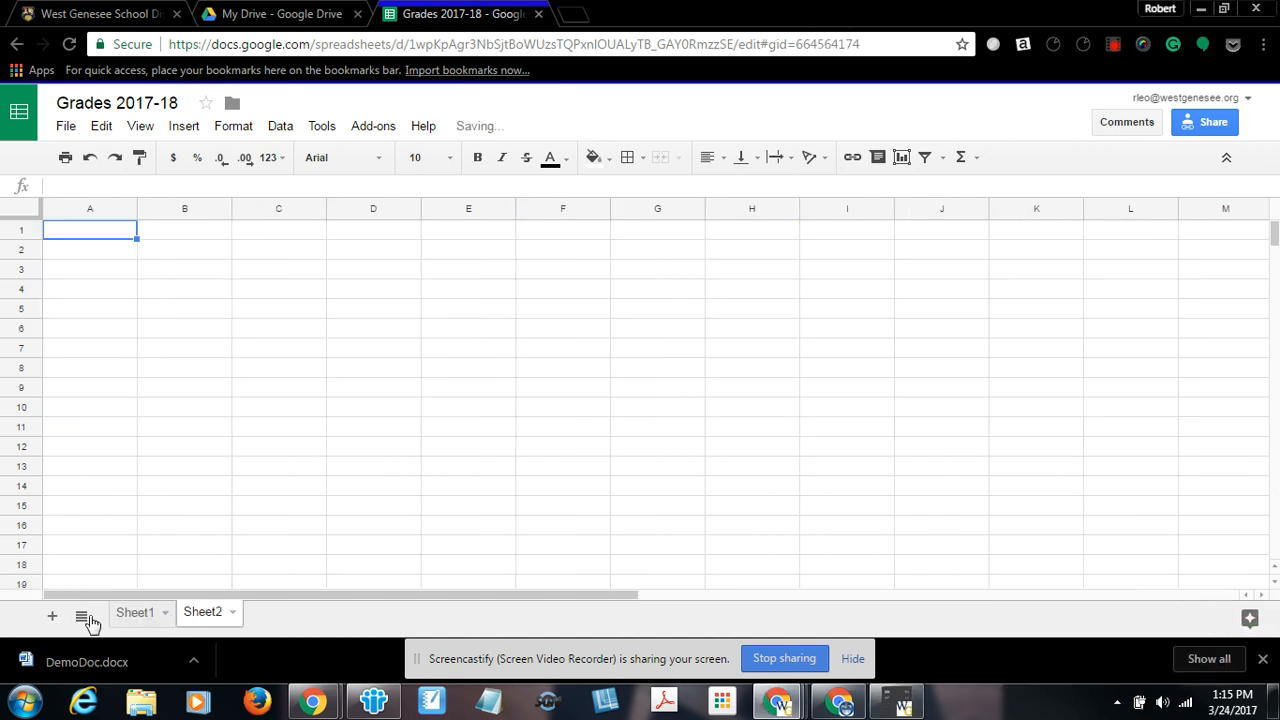
{"action": "left_click", "coordinate": [164, 614]}
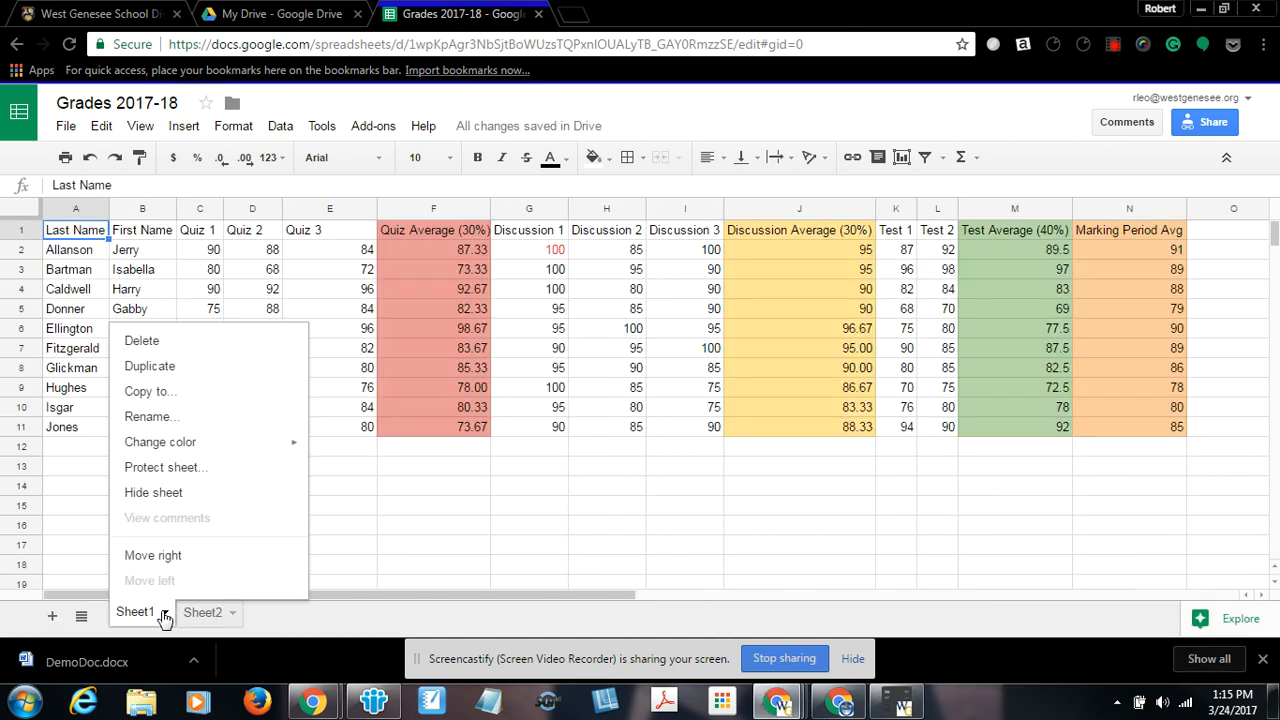
{"action": "left_click", "coordinate": [148, 418]}
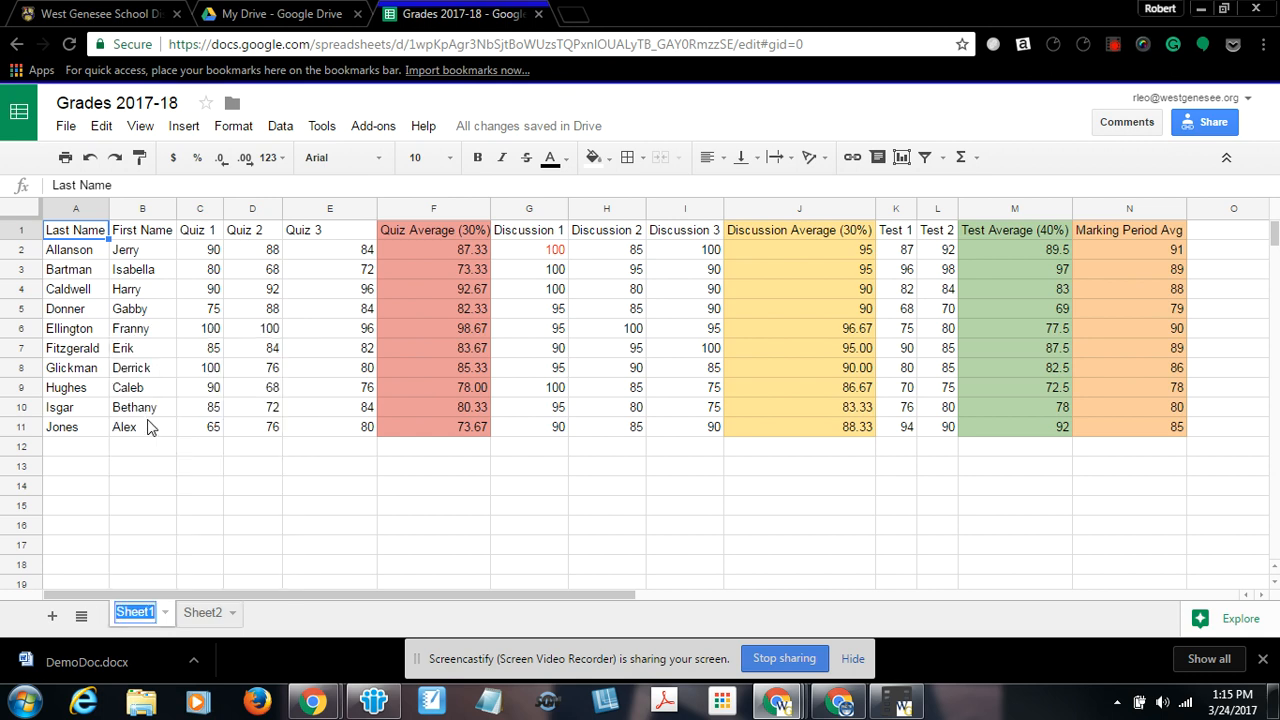
{"action": "type", "text": "Marking "}
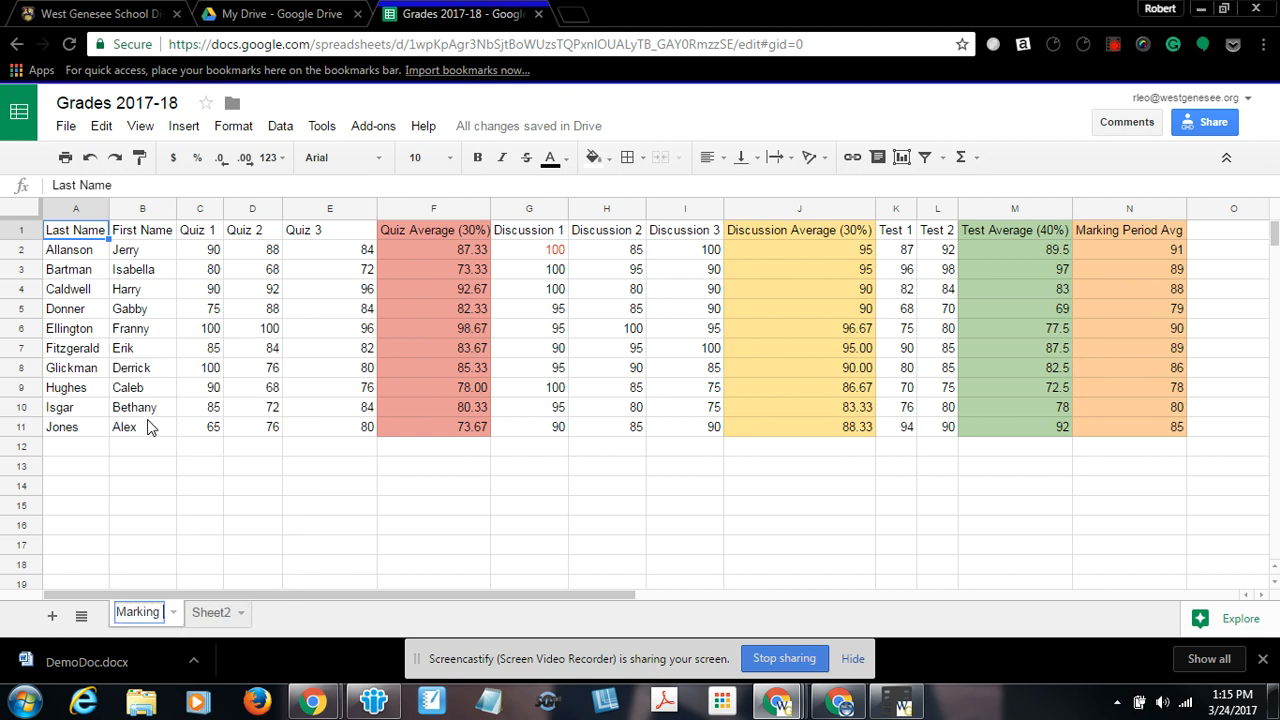
{"action": "type", "text": "Per"}
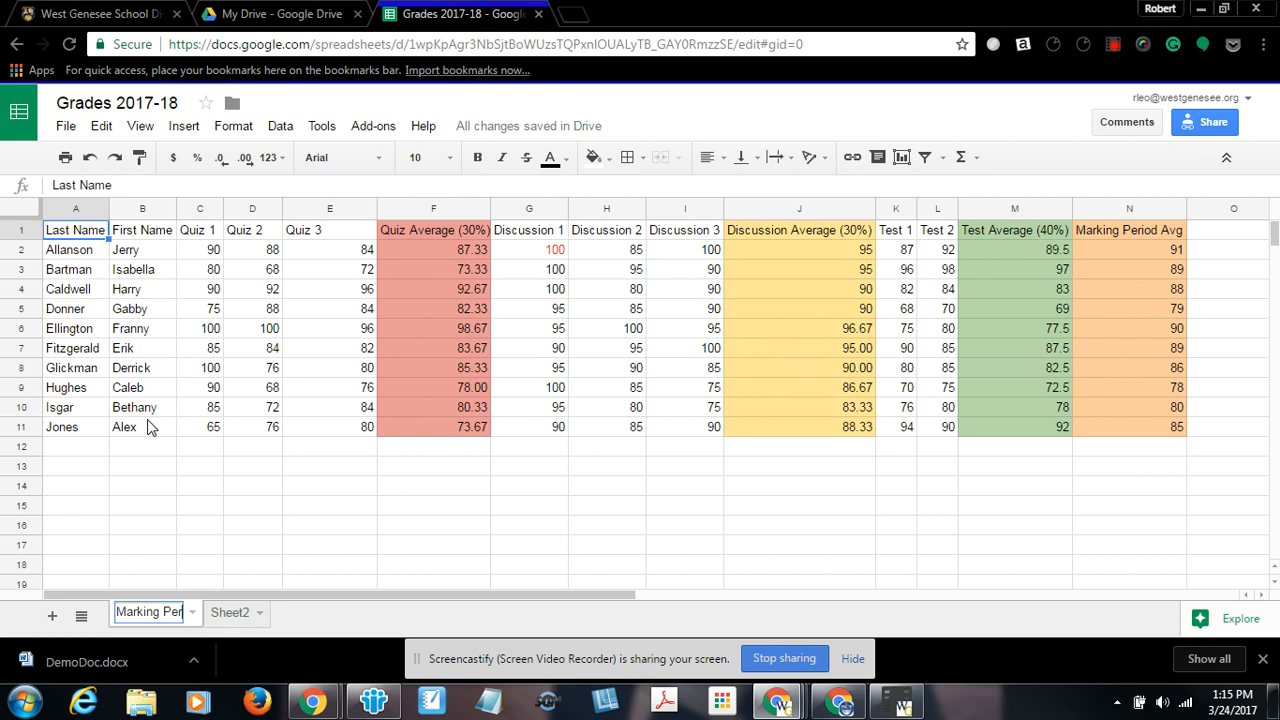
{"action": "type", "text": "iod 1"}
{"action": "key", "text": "Return"}
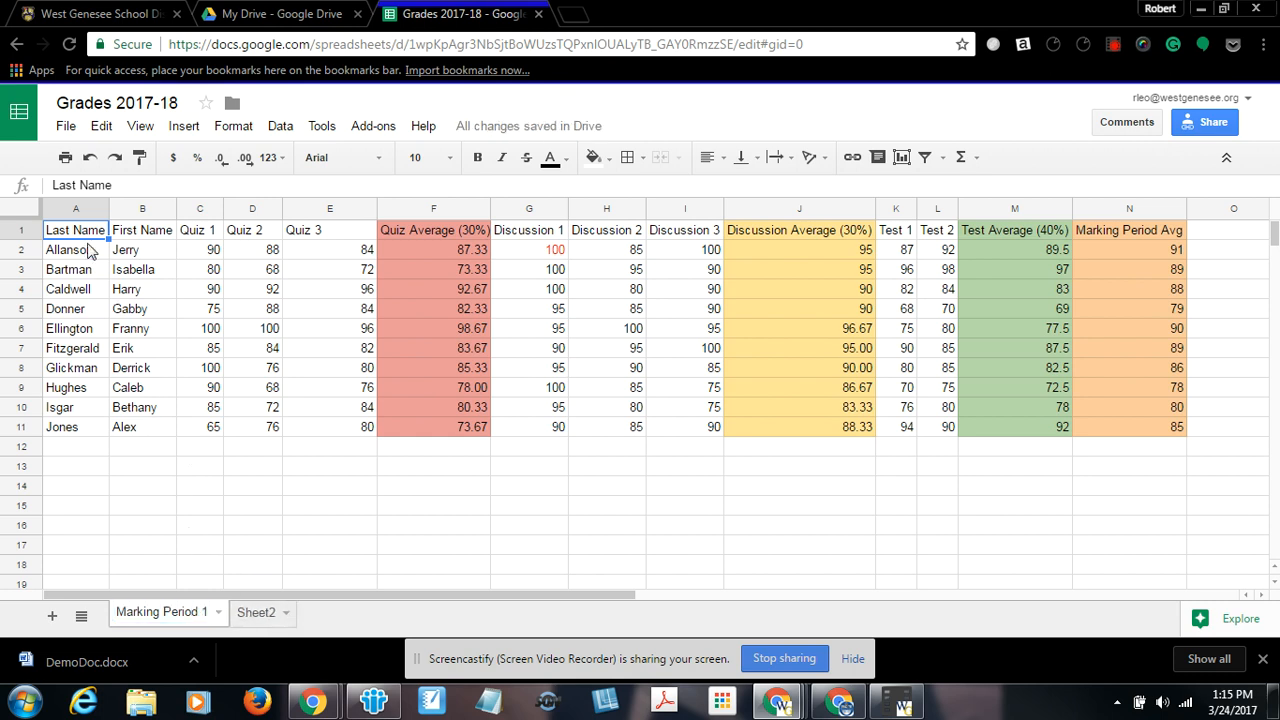
- Copy the whole grade table A1:N11 from Marking Period 1 into Sheet2, starting at cell A1
{"action": "left_click_drag", "start_coordinate": [88, 235], "coordinate": [1177, 433]}
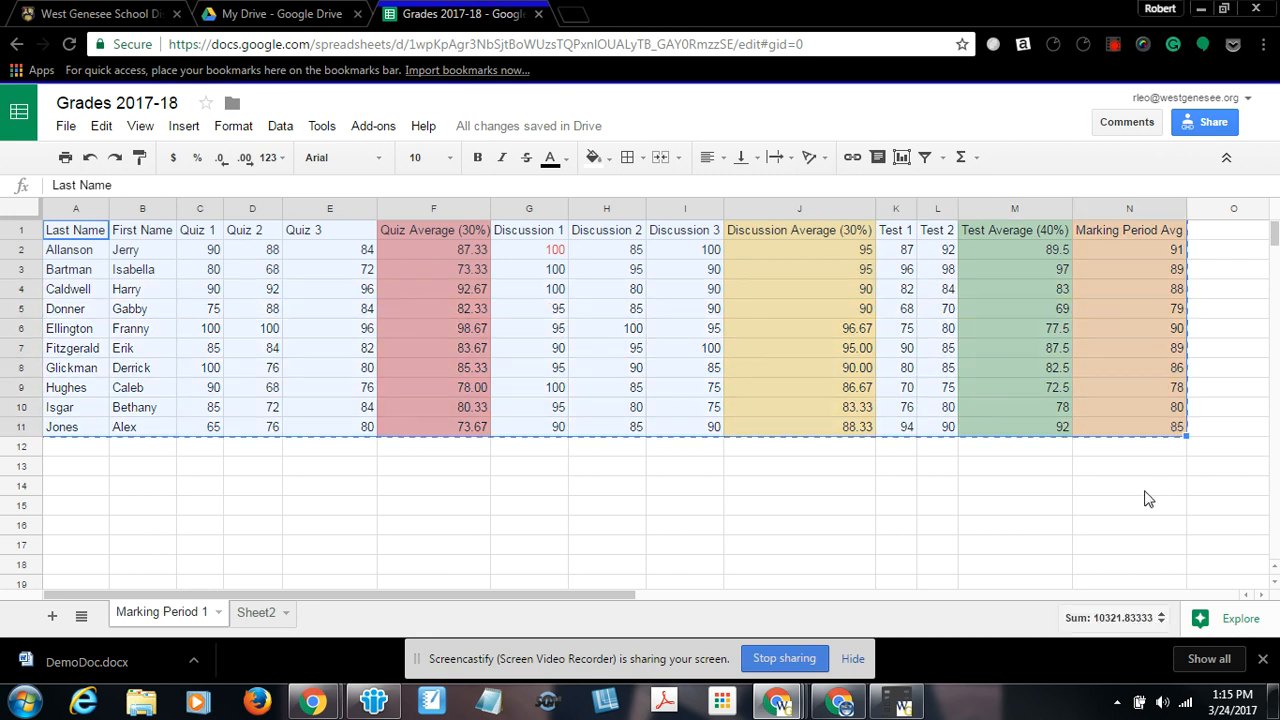
{"action": "left_click", "coordinate": [256, 613]}
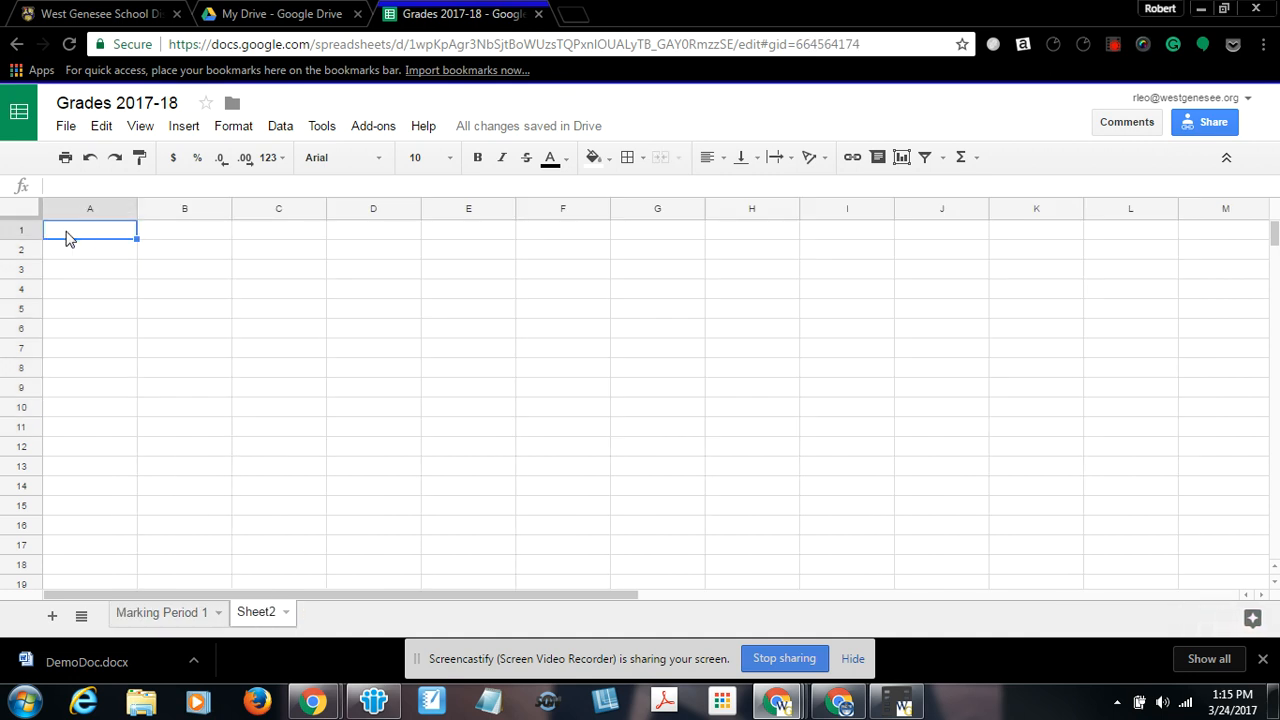
{"action": "key", "text": "ctrl+v"}
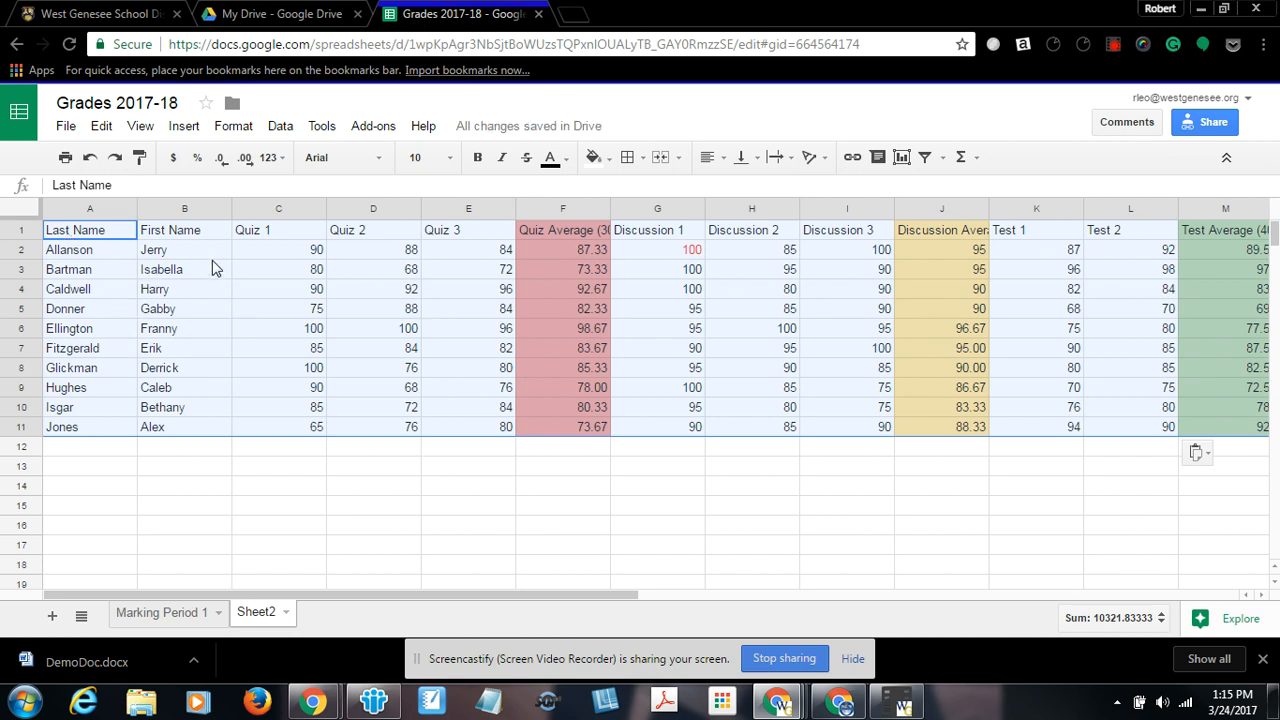
- Fit the widths of columns A to F in Sheet2 to the name, quiz and Quiz Average contents
{"action": "left_click_drag", "start_coordinate": [134, 209], "coordinate": [108, 209]}
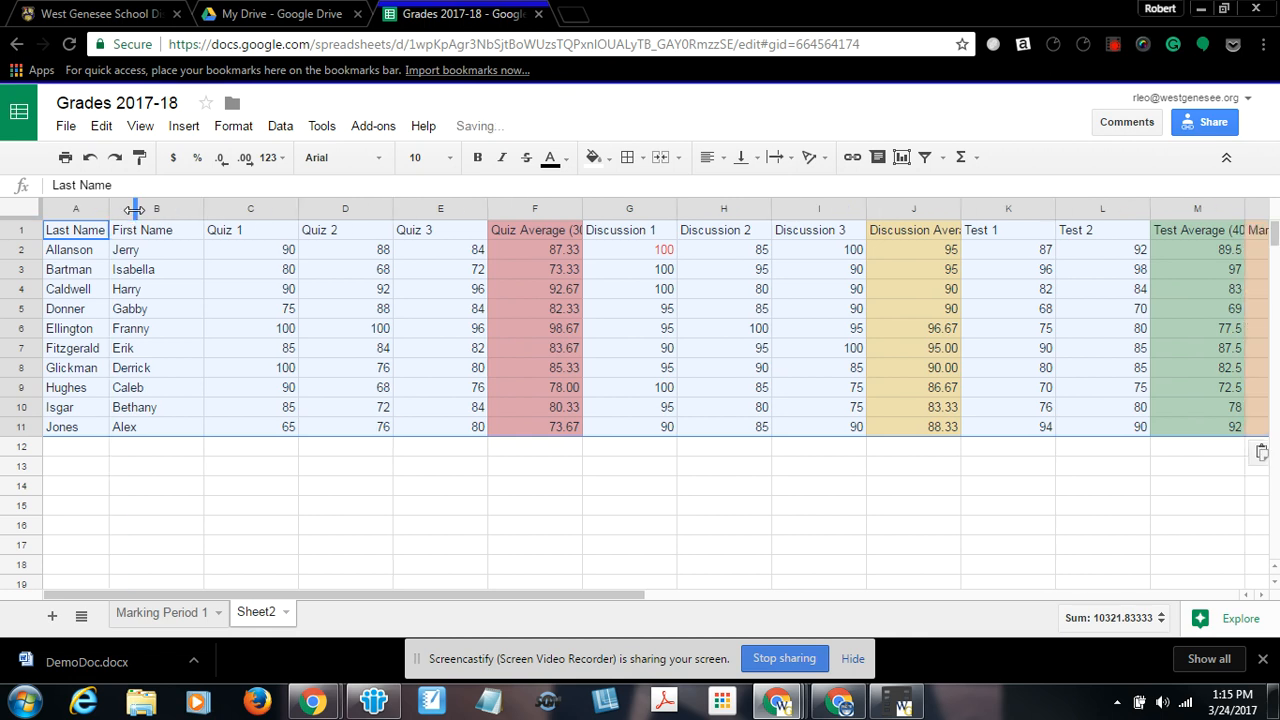
{"action": "left_click_drag", "start_coordinate": [201, 207], "coordinate": [176, 207]}
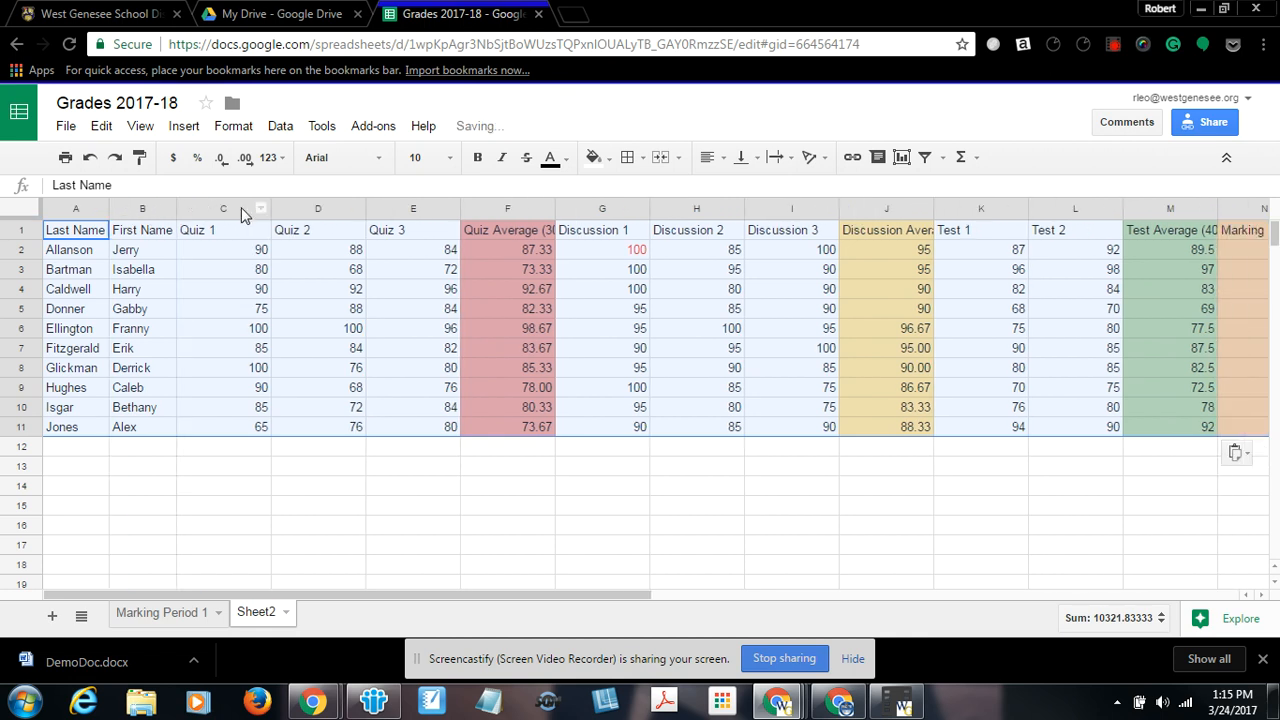
{"action": "left_click_drag", "start_coordinate": [271, 208], "coordinate": [223, 208]}
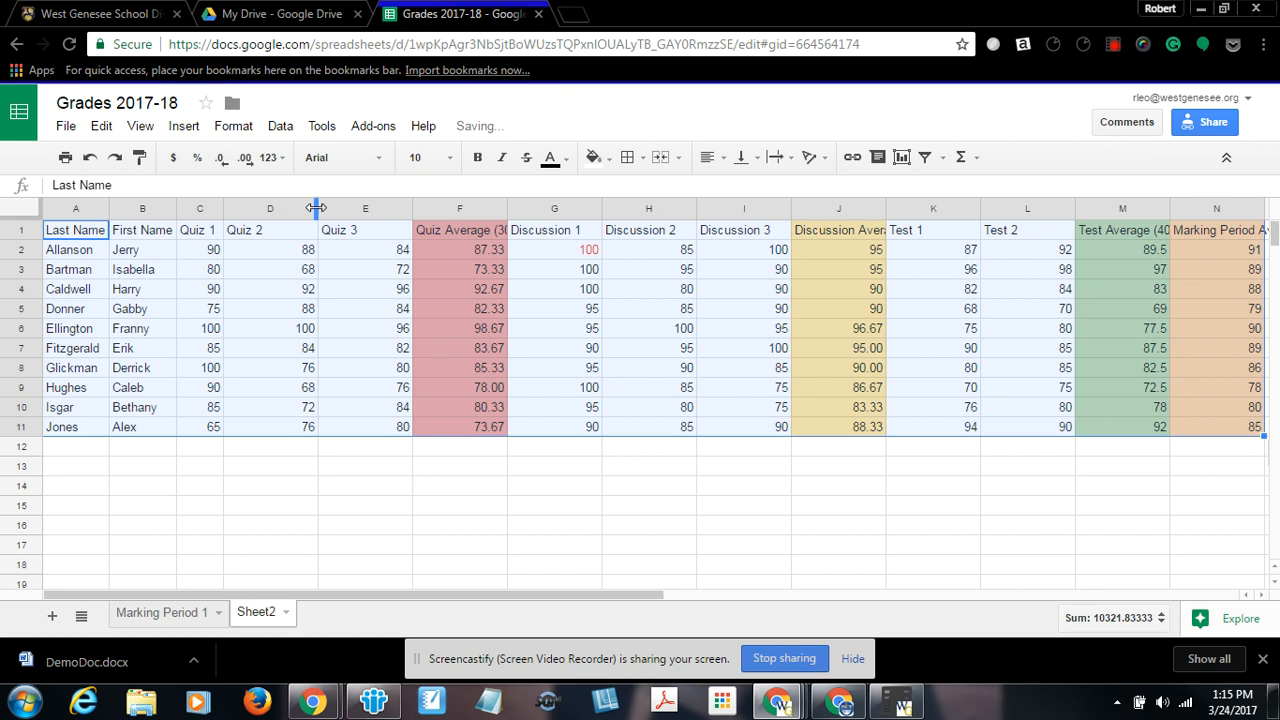
{"action": "double_click", "coordinate": [315, 208]}
{"action": "double_click", "coordinate": [359, 208]}
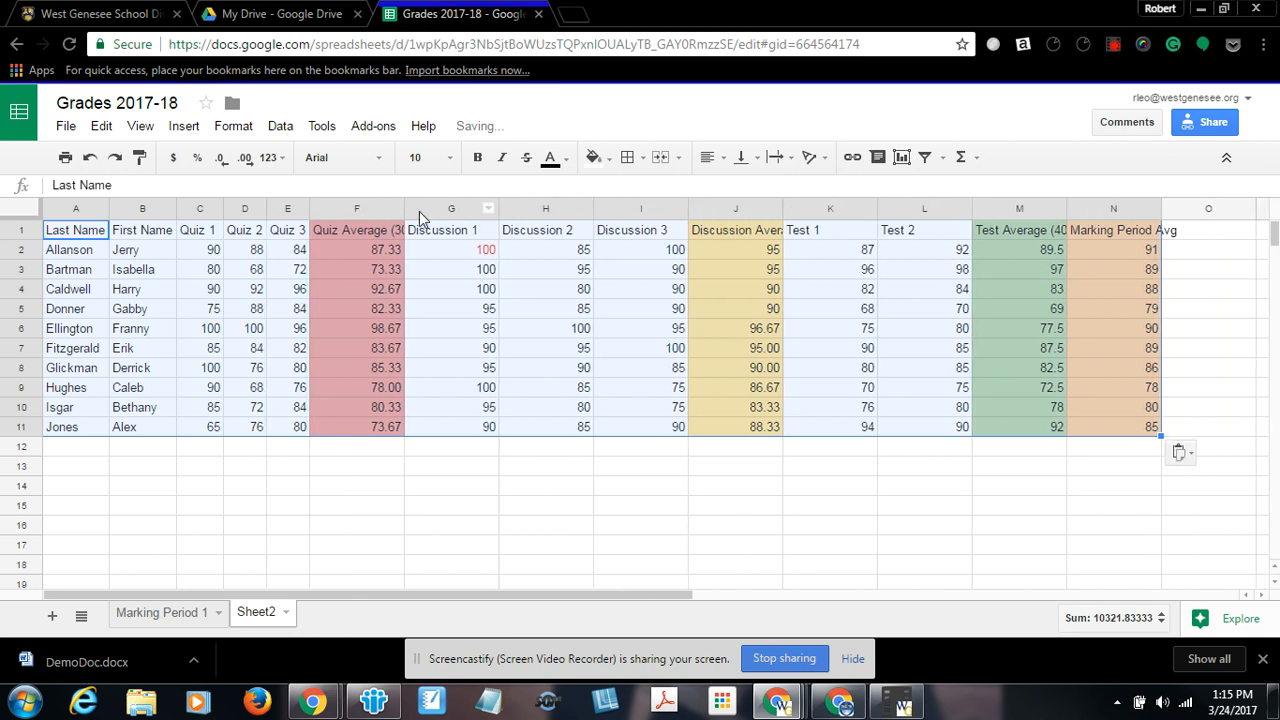
{"action": "double_click", "coordinate": [401, 208]}
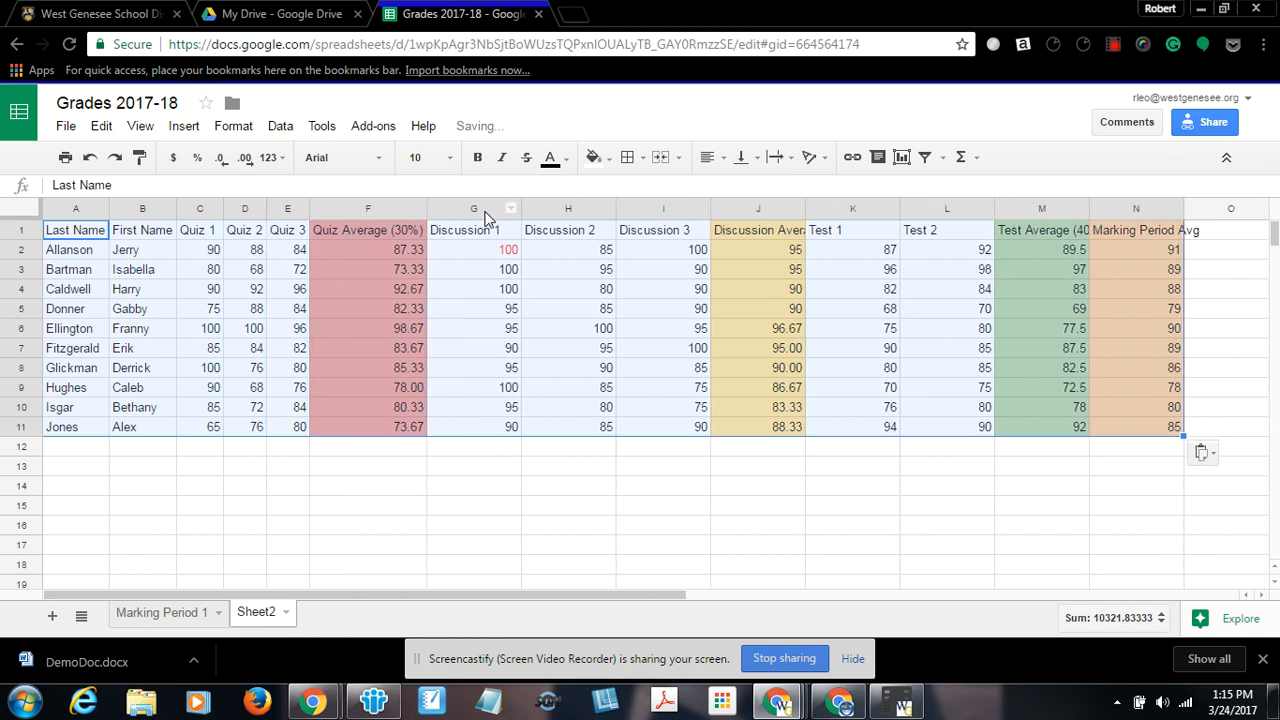
- Fit the widths of the three Discussion columns, Discussion Average, Test 1, Test Average and Marking Period Avg to their contents
{"action": "double_click", "coordinate": [520, 208]}
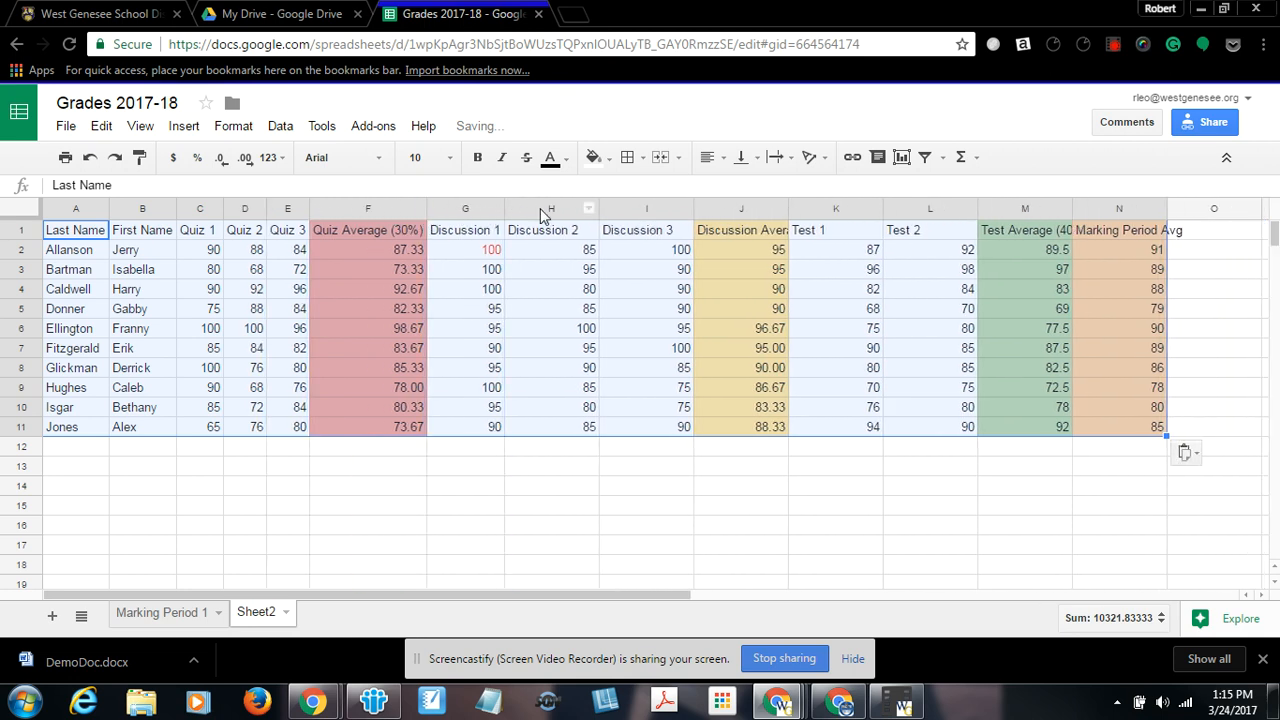
{"action": "double_click", "coordinate": [597, 208]}
{"action": "double_click", "coordinate": [675, 208]}
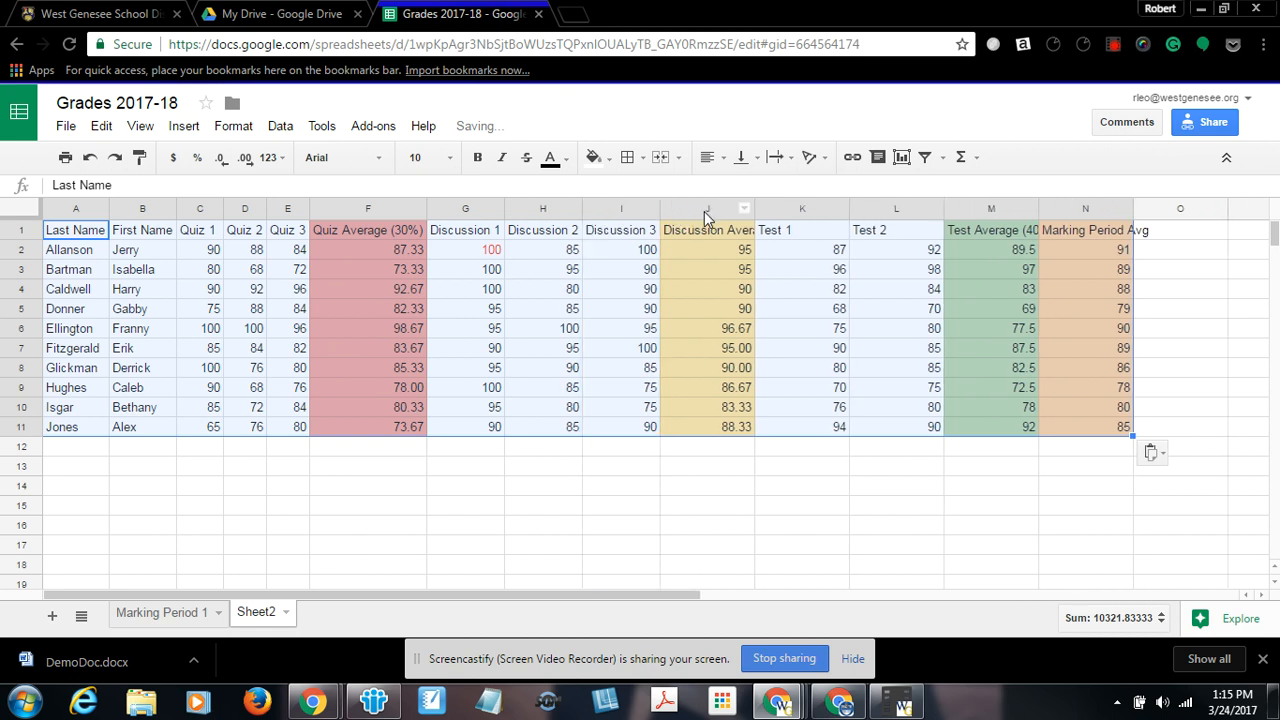
{"action": "double_click", "coordinate": [754, 208]}
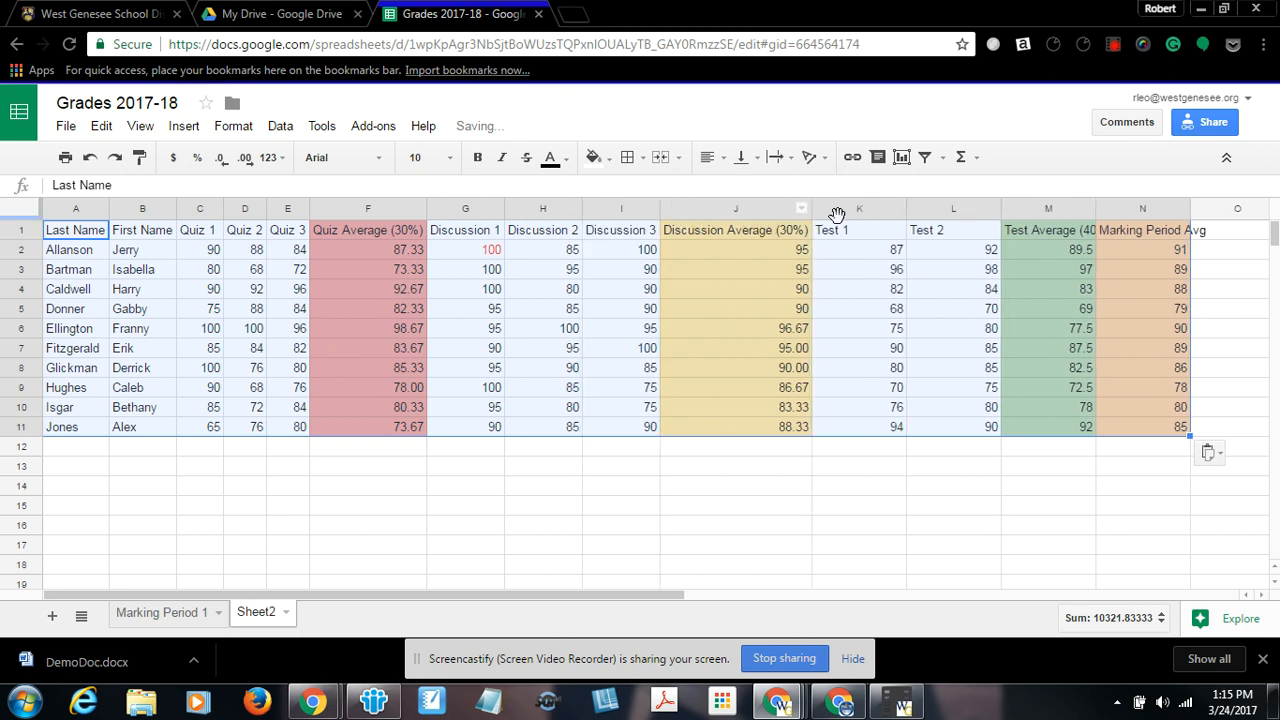
{"action": "double_click", "coordinate": [905, 209]}
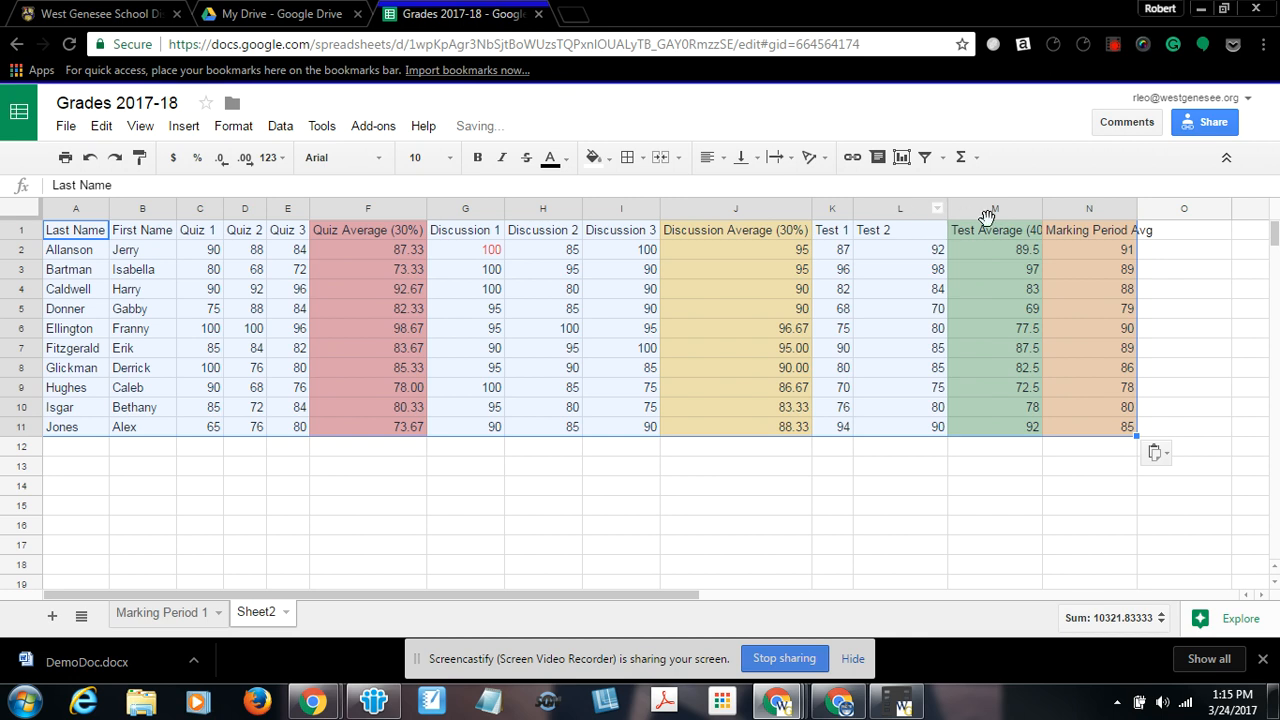
{"action": "double_click", "coordinate": [1041, 208]}
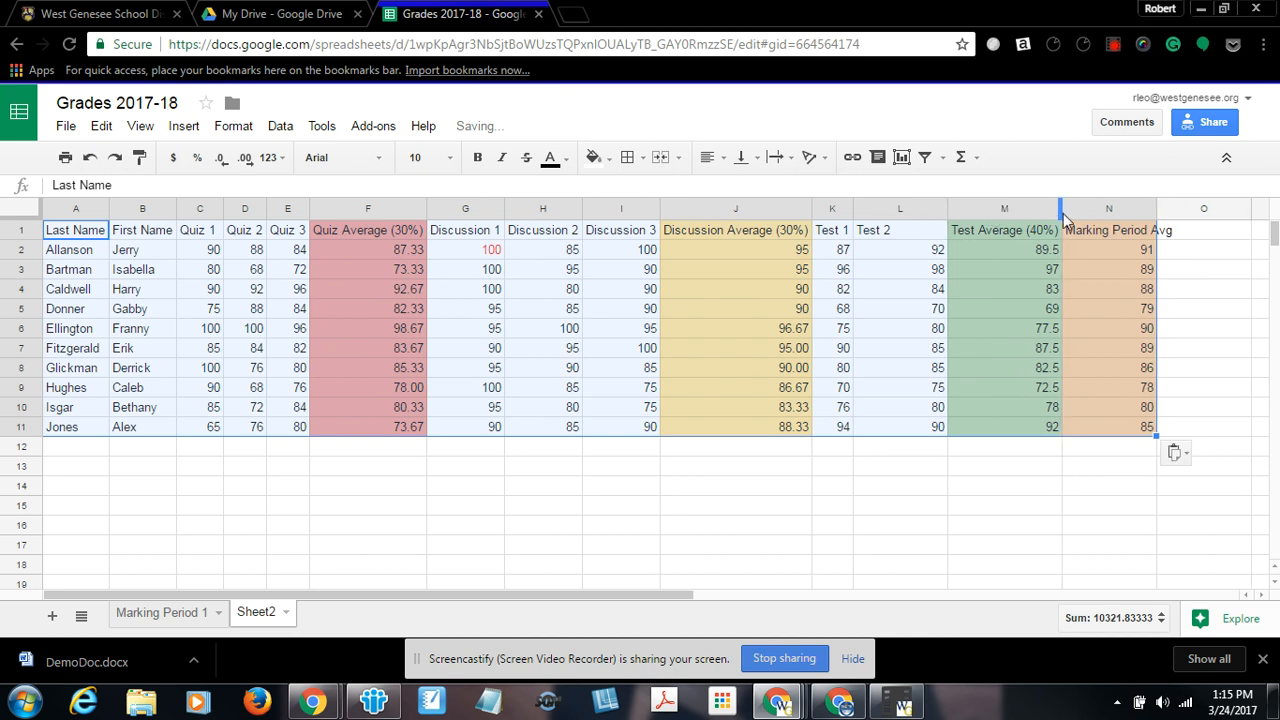
{"action": "double_click", "coordinate": [1156, 208]}
- Wrap the text in the Quiz Average (30%) column and narrow the column so its heading spans three lines
{"action": "left_click", "coordinate": [375, 229]}
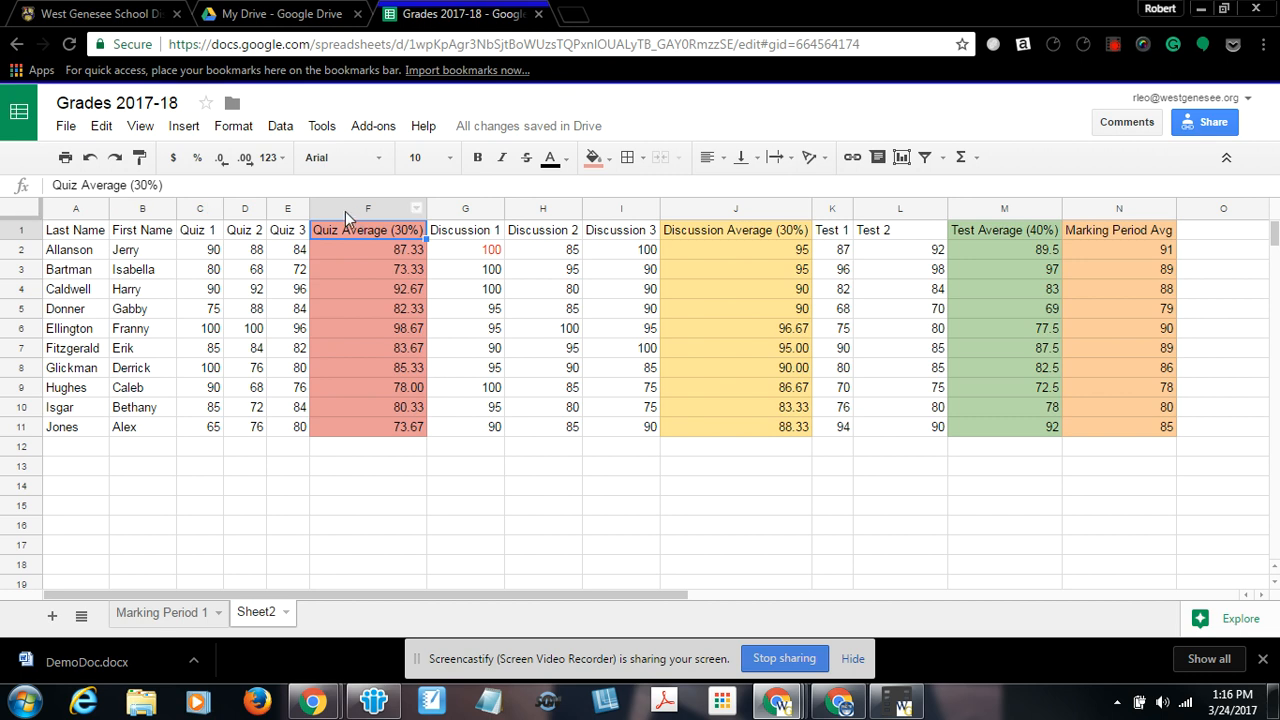
{"action": "left_click", "coordinate": [345, 211]}
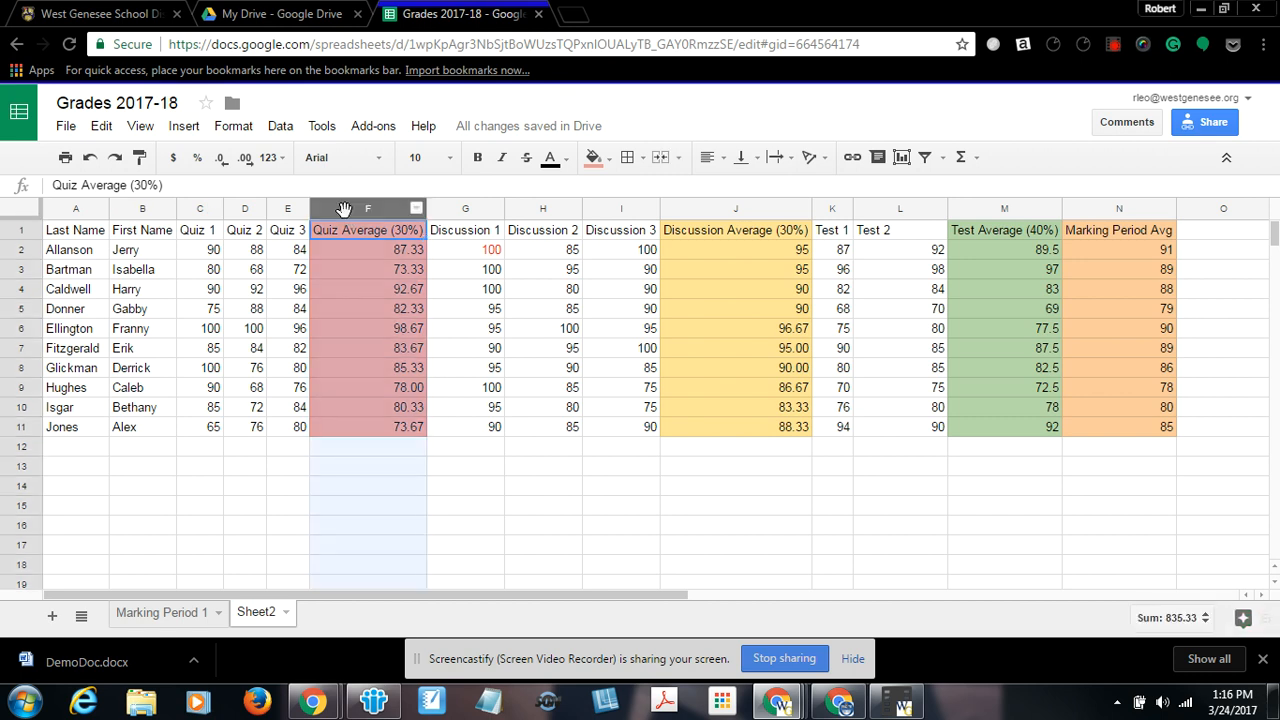
{"action": "left_click", "coordinate": [777, 158]}
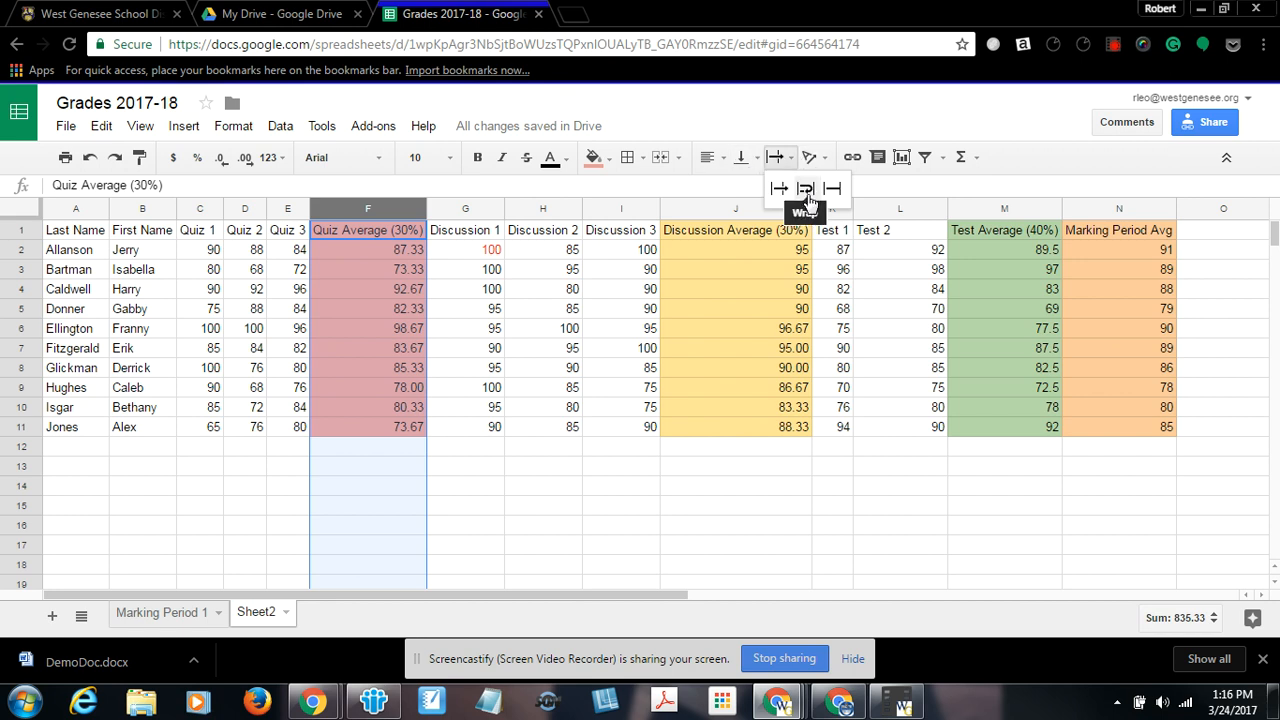
{"action": "left_click", "coordinate": [807, 194]}
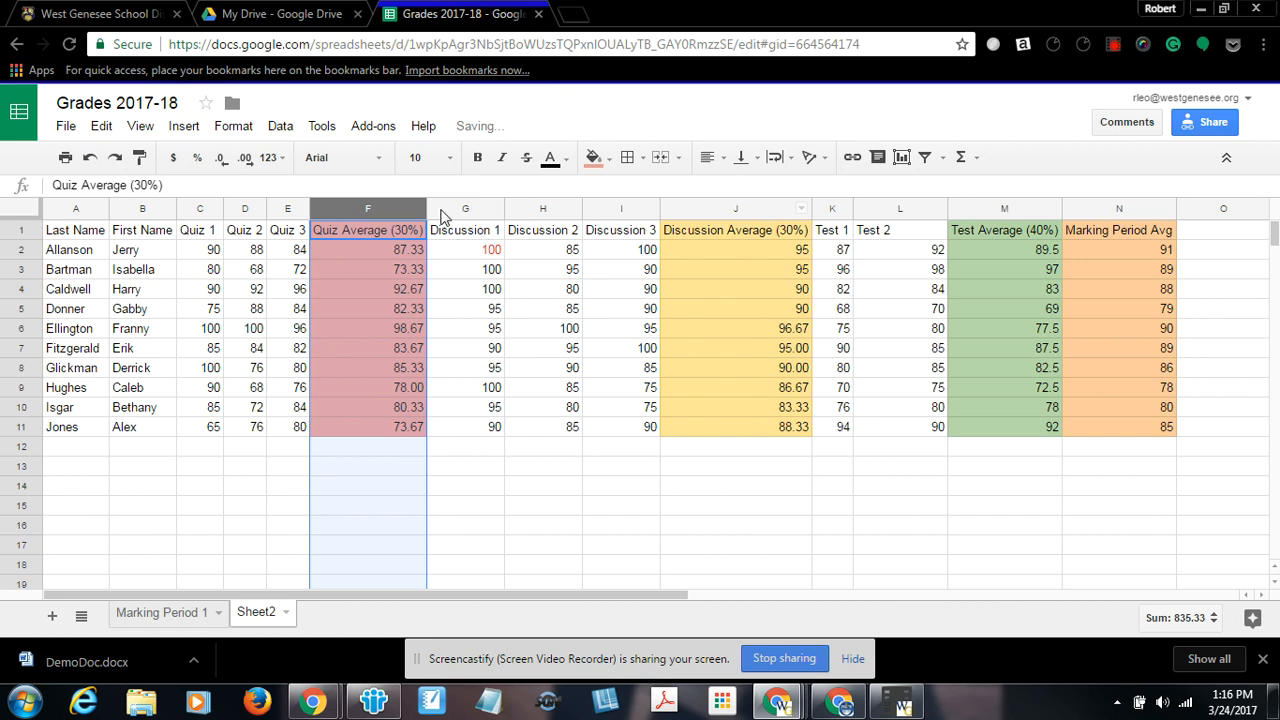
{"action": "left_click_drag", "start_coordinate": [424, 208], "coordinate": [386, 209]}
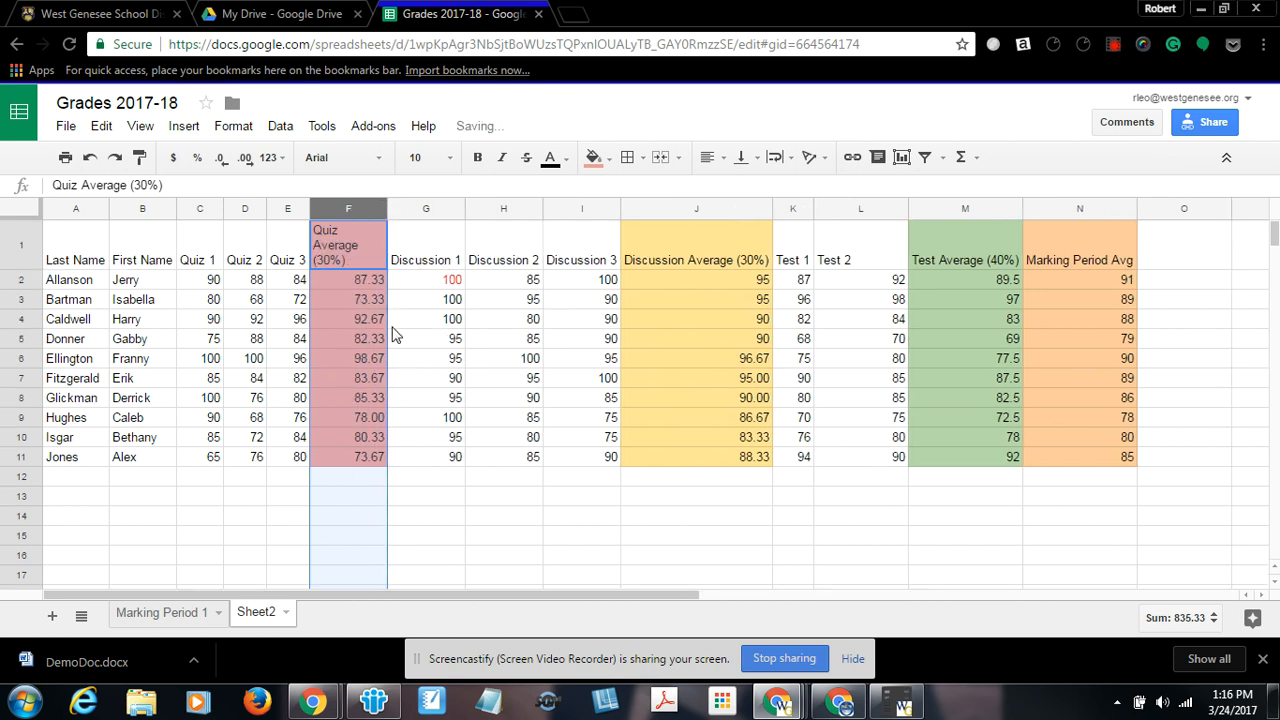
- Wrap the text in the Discussion Average (30%) column and narrow it so its heading spans three lines
{"action": "left_click", "coordinate": [736, 208]}
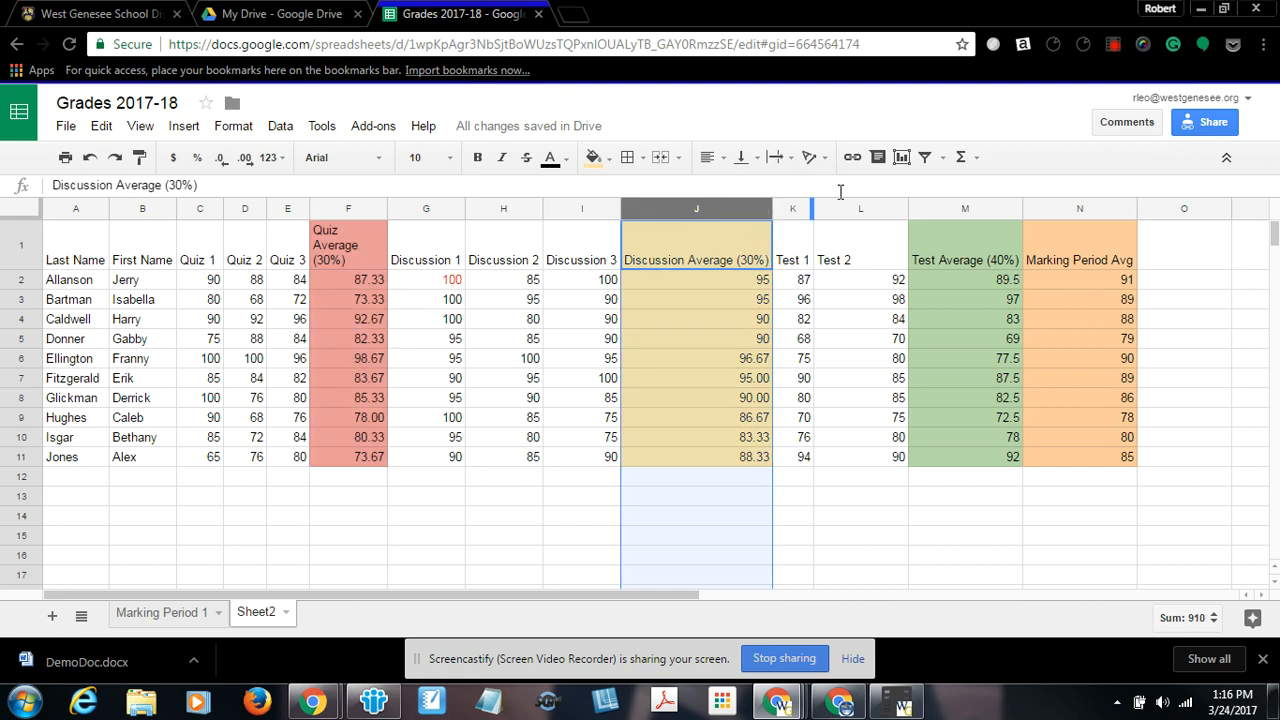
{"action": "left_click", "coordinate": [778, 157]}
{"action": "left_click", "coordinate": [811, 188]}
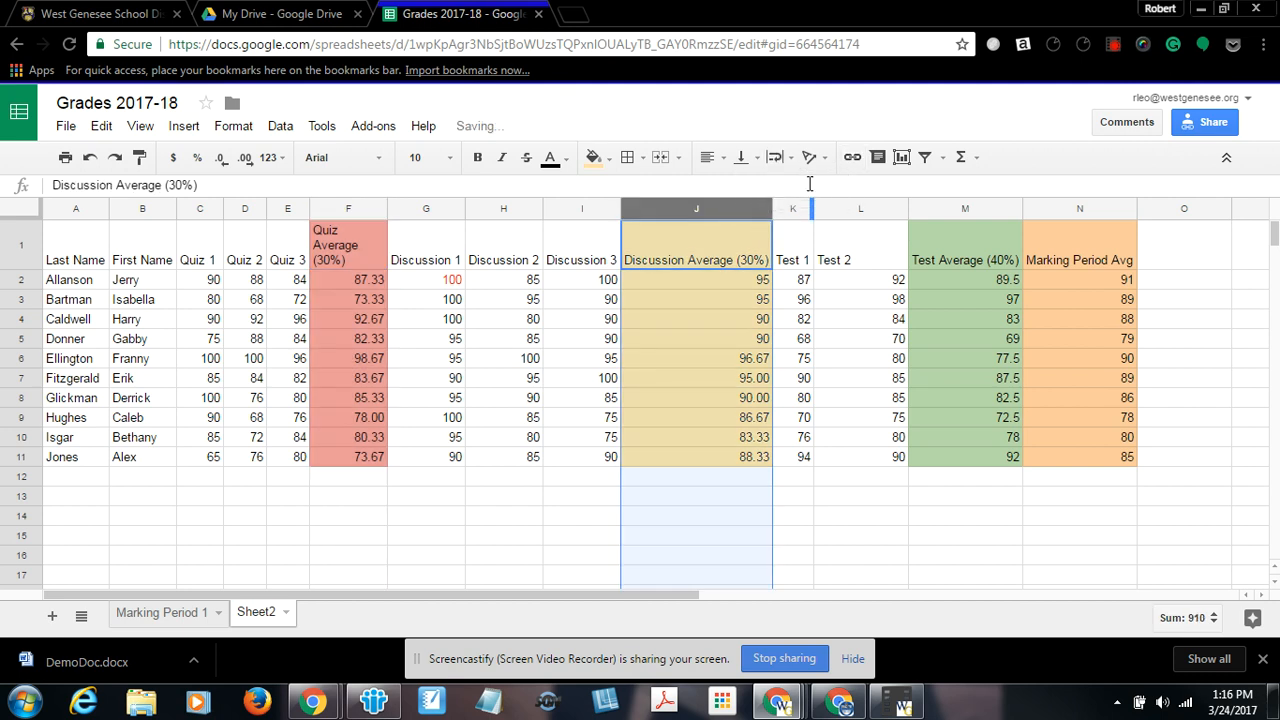
{"action": "left_click_drag", "start_coordinate": [773, 208], "coordinate": [704, 211]}
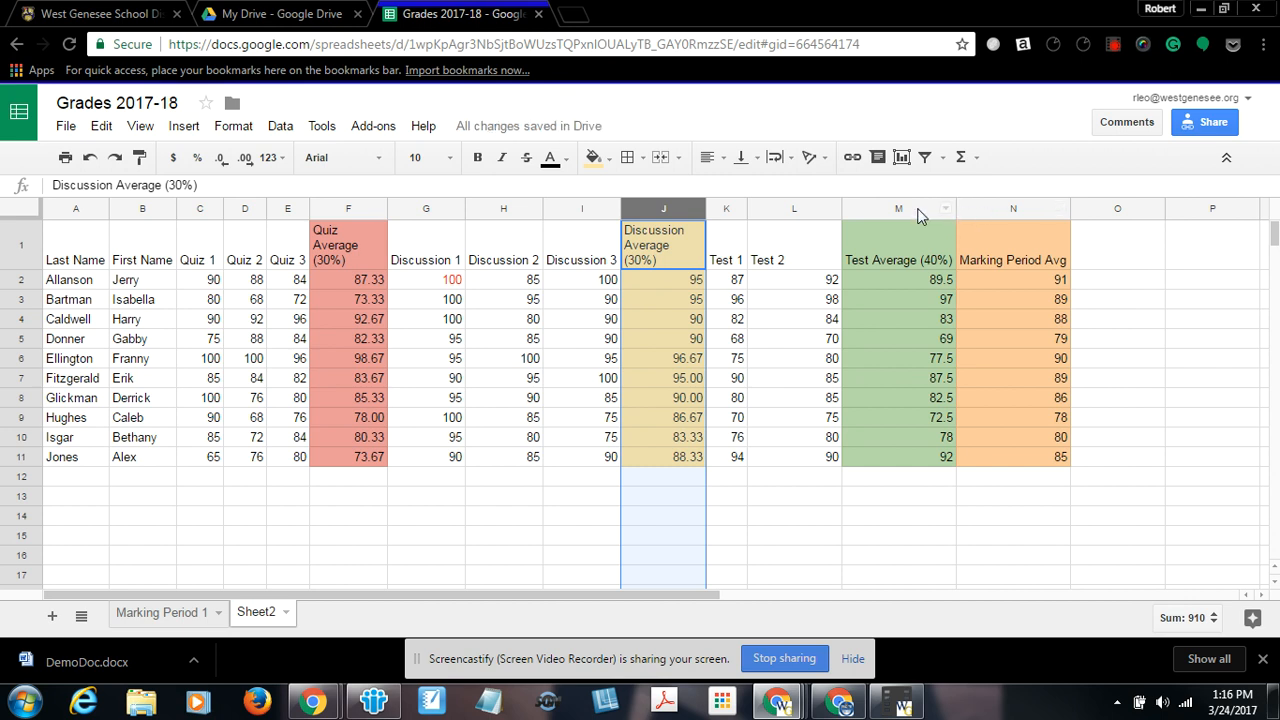
- Wrap the text in the Test Average (40%) and Marking Period Avg columns and narrow both together
{"action": "left_click_drag", "start_coordinate": [917, 212], "coordinate": [962, 208]}
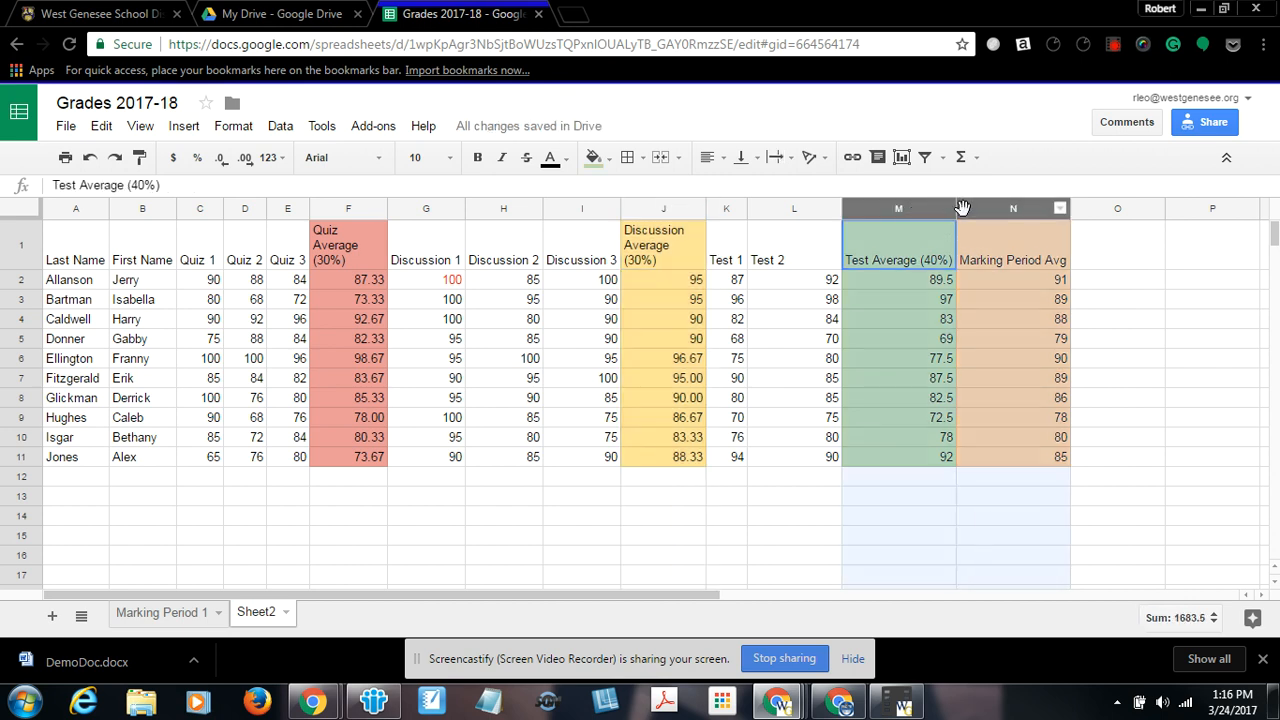
{"action": "left_click", "coordinate": [777, 159]}
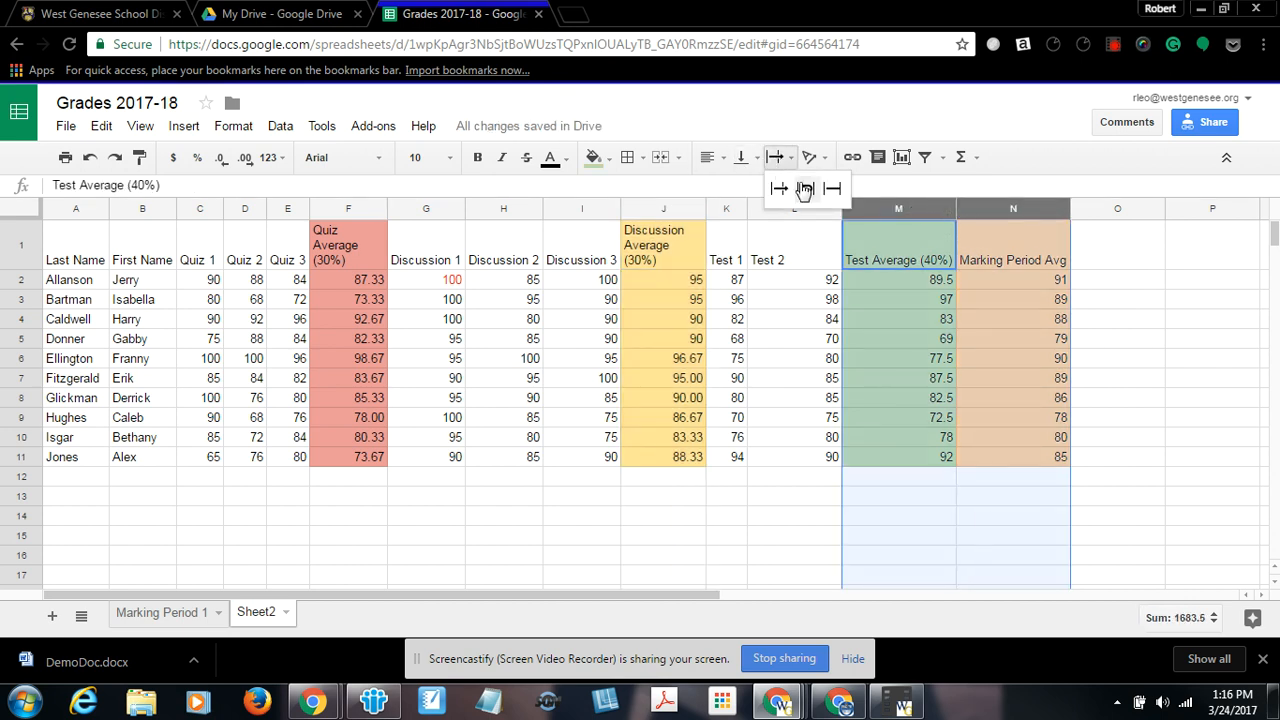
{"action": "left_click", "coordinate": [805, 188]}
{"action": "left_click_drag", "start_coordinate": [955, 209], "coordinate": [909, 210]}
{"action": "left_click", "coordinate": [730, 520]}
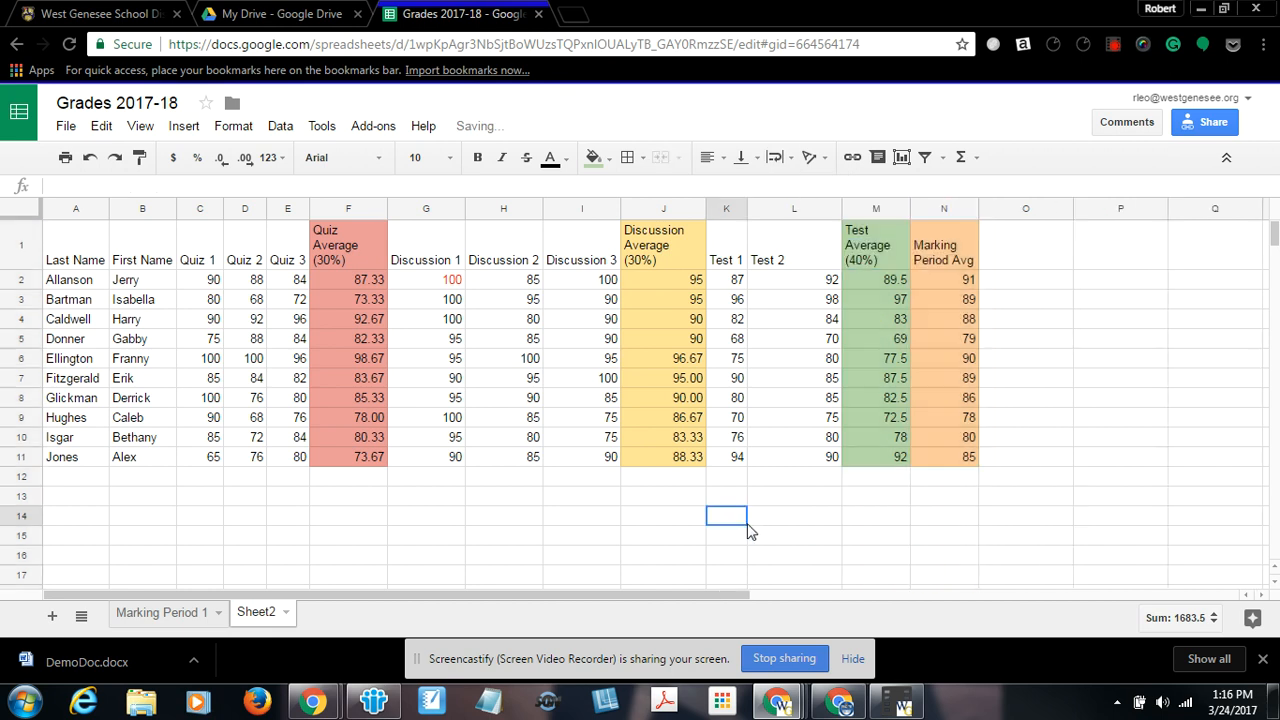
- Rename Sheet2 as "Marking Period 2"
{"action": "right_click", "coordinate": [277, 611]}
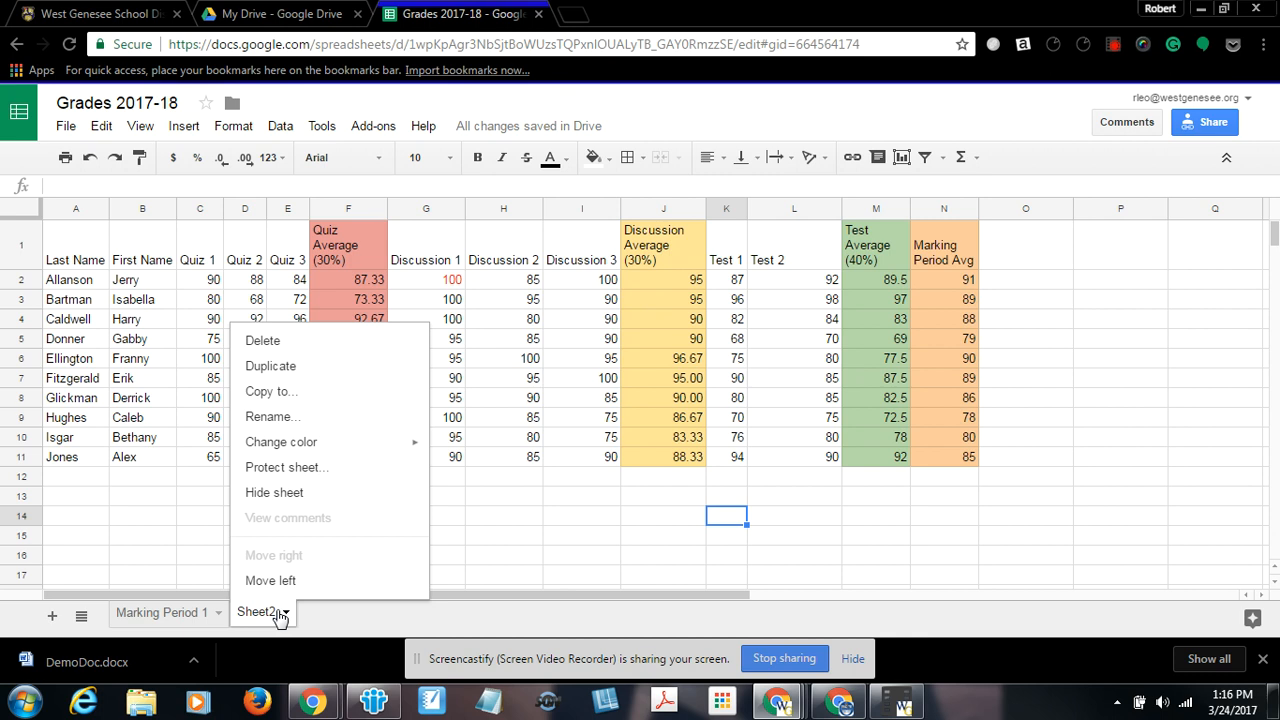
{"action": "left_click", "coordinate": [268, 416]}
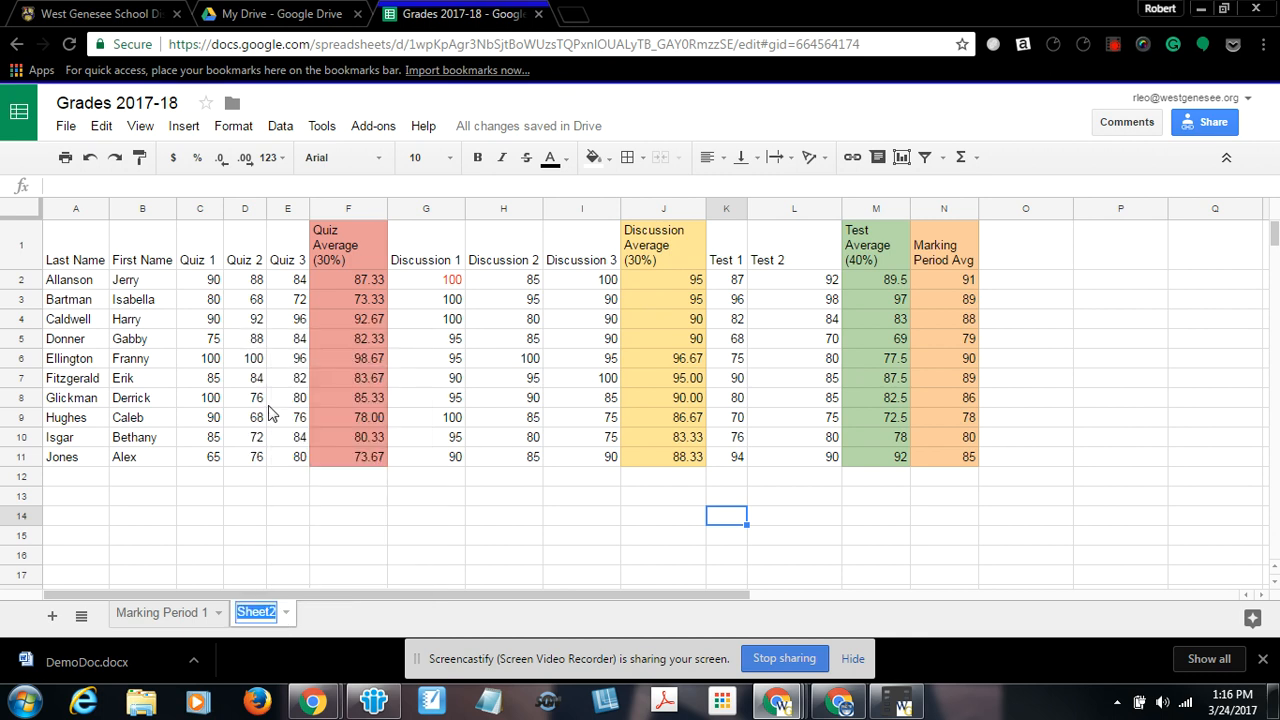
{"action": "type", "text": "Marking P"}
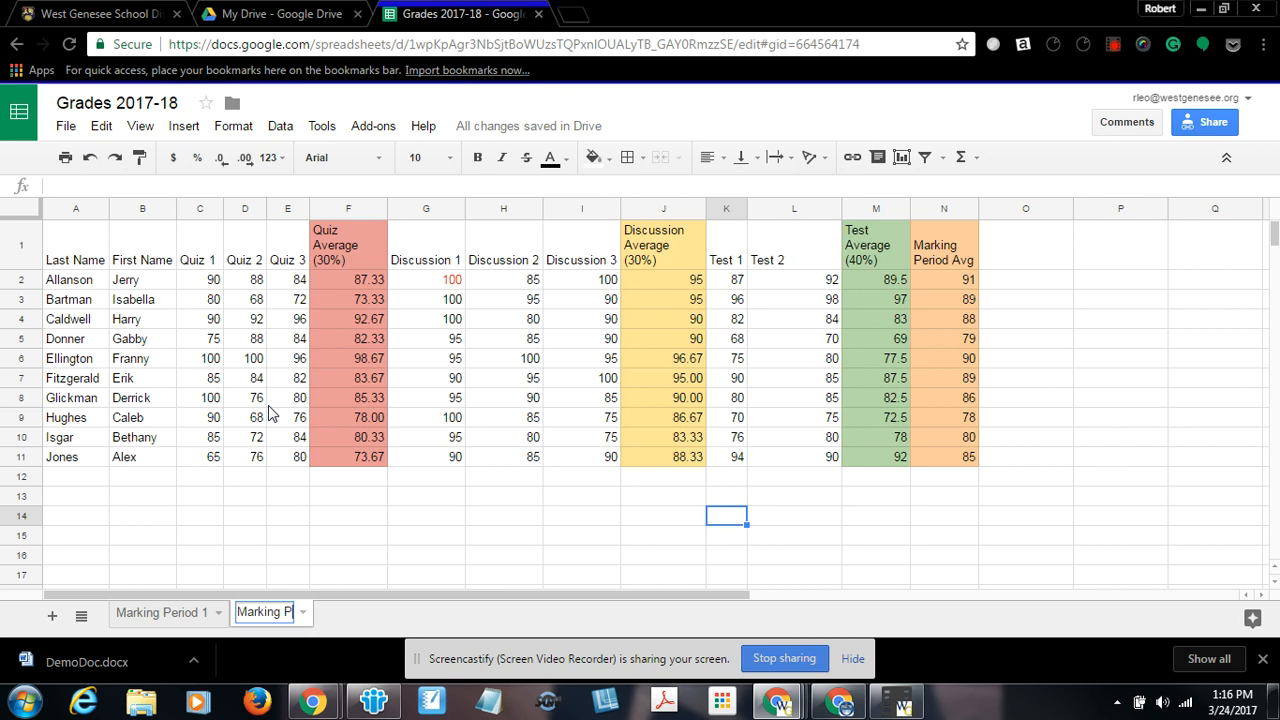
{"action": "type", "text": "ei"}
{"action": "type", "text": "iod 2"}
{"action": "key", "text": "Return"}
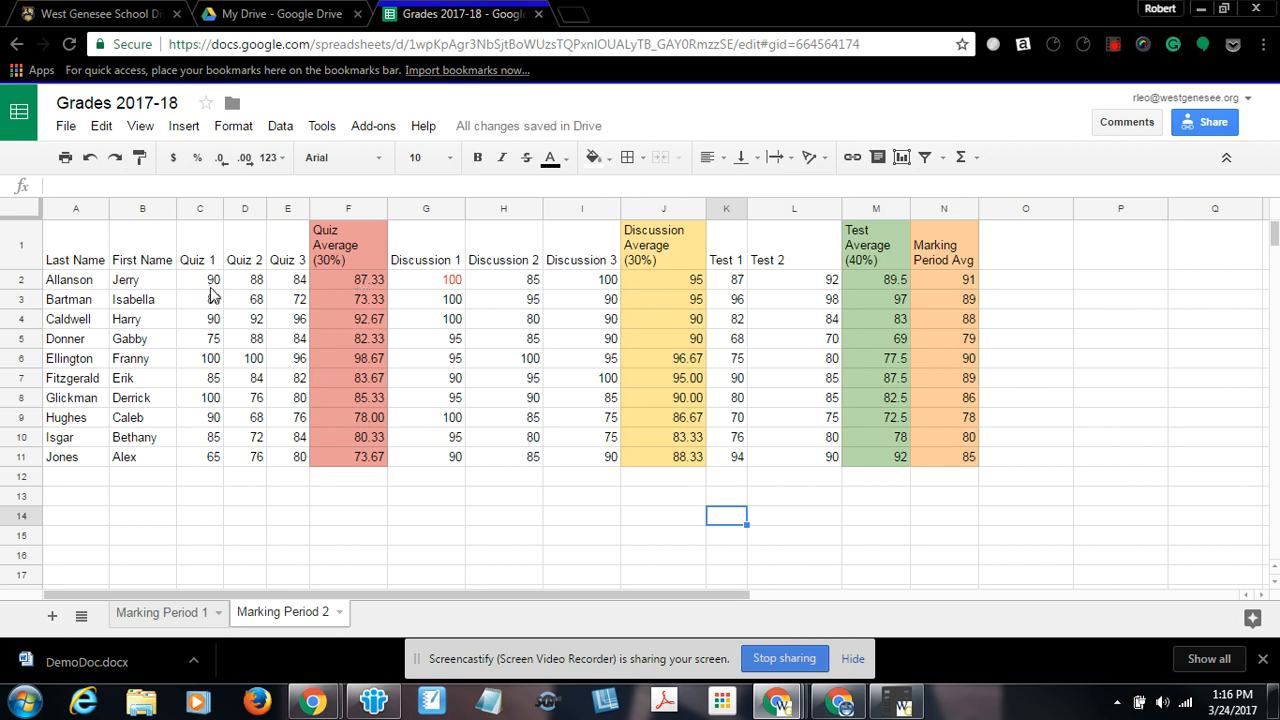
- Clear all students' quiz, discussion and test scores on the Marking Period 2 sheet, keeping the headings and average formulas
{"action": "left_click_drag", "start_coordinate": [212, 282], "coordinate": [294, 460]}
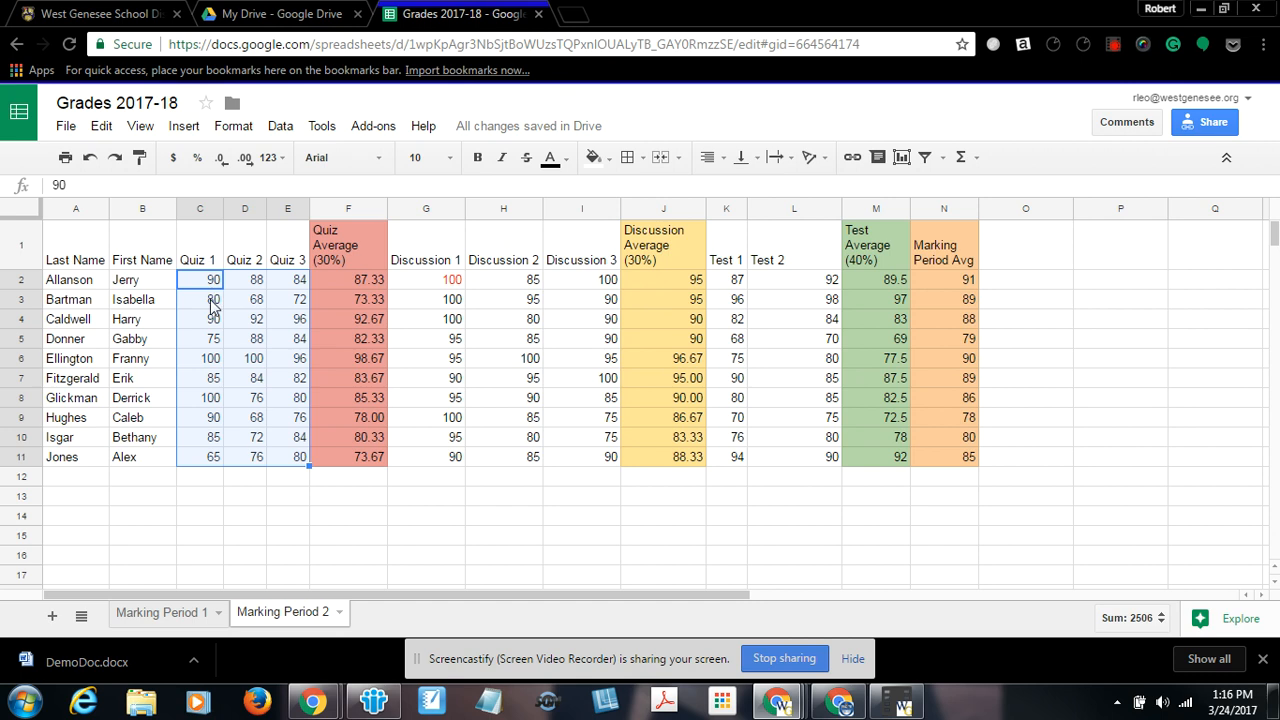
{"action": "key", "text": "Delete"}
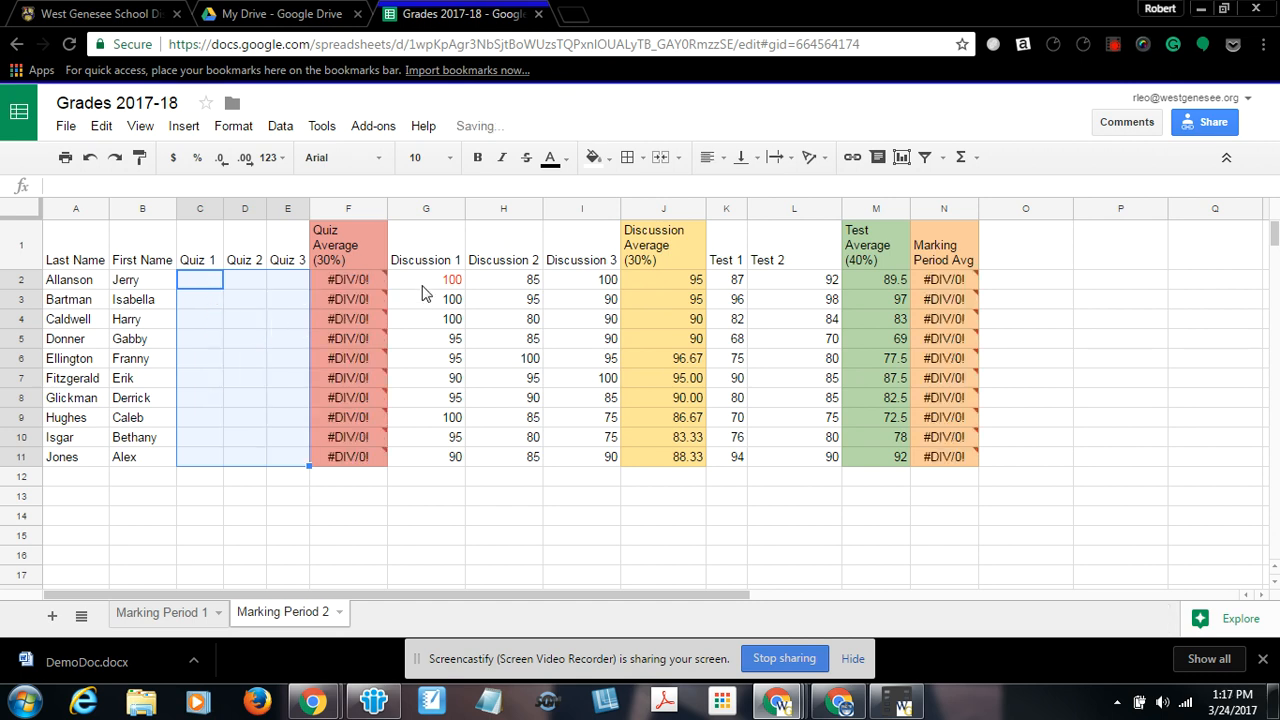
{"action": "left_click_drag", "start_coordinate": [424, 289], "coordinate": [595, 465]}
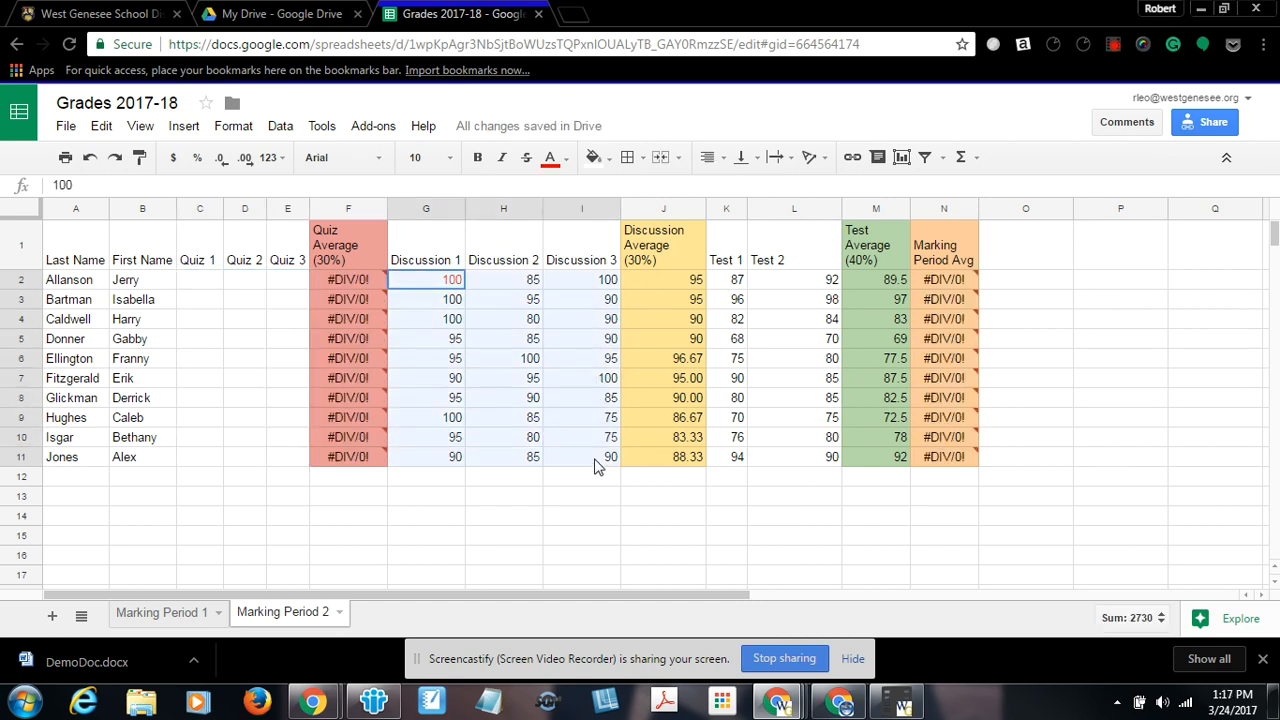
{"action": "key", "text": "Delete"}
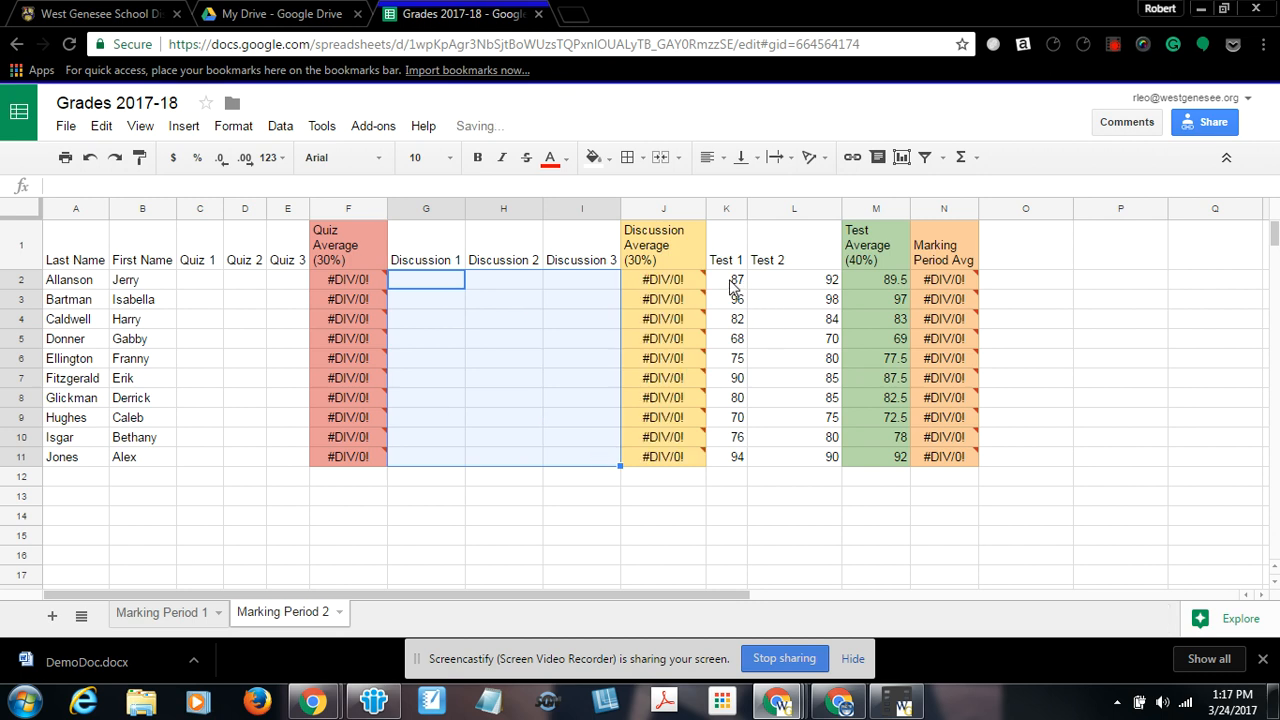
{"action": "left_click_drag", "start_coordinate": [737, 285], "coordinate": [808, 468]}
{"action": "key", "text": "Delete"}
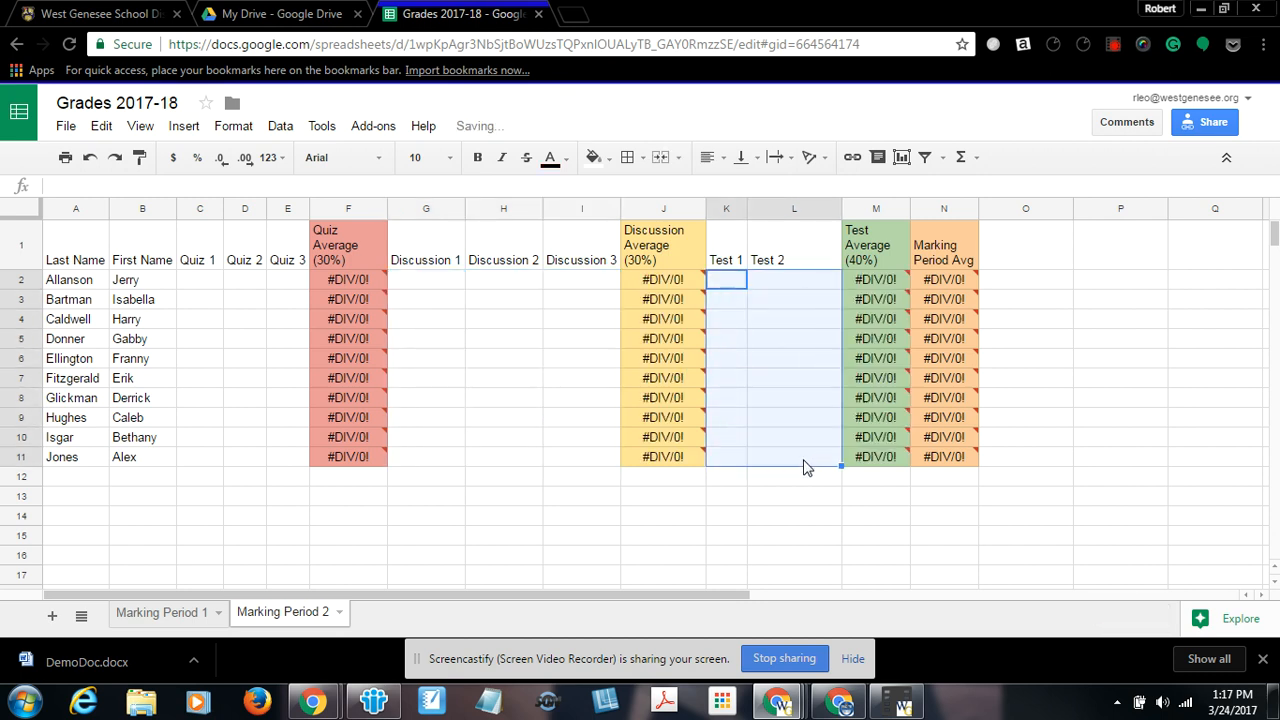
- Enter quiz scores 90, 95 and 87 for Quiz 1 to Quiz 3 in row 2
{"action": "left_click", "coordinate": [209, 285]}
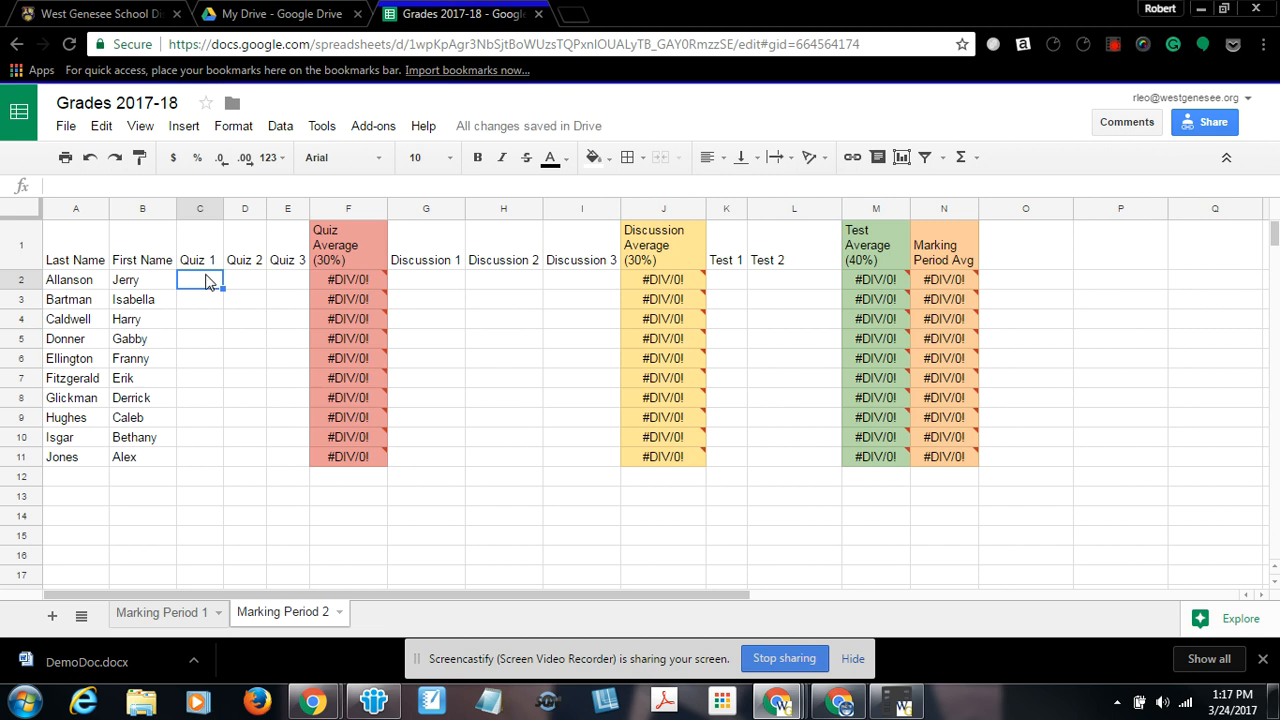
{"action": "type", "text": "90"}
{"action": "key", "text": "Tab"}
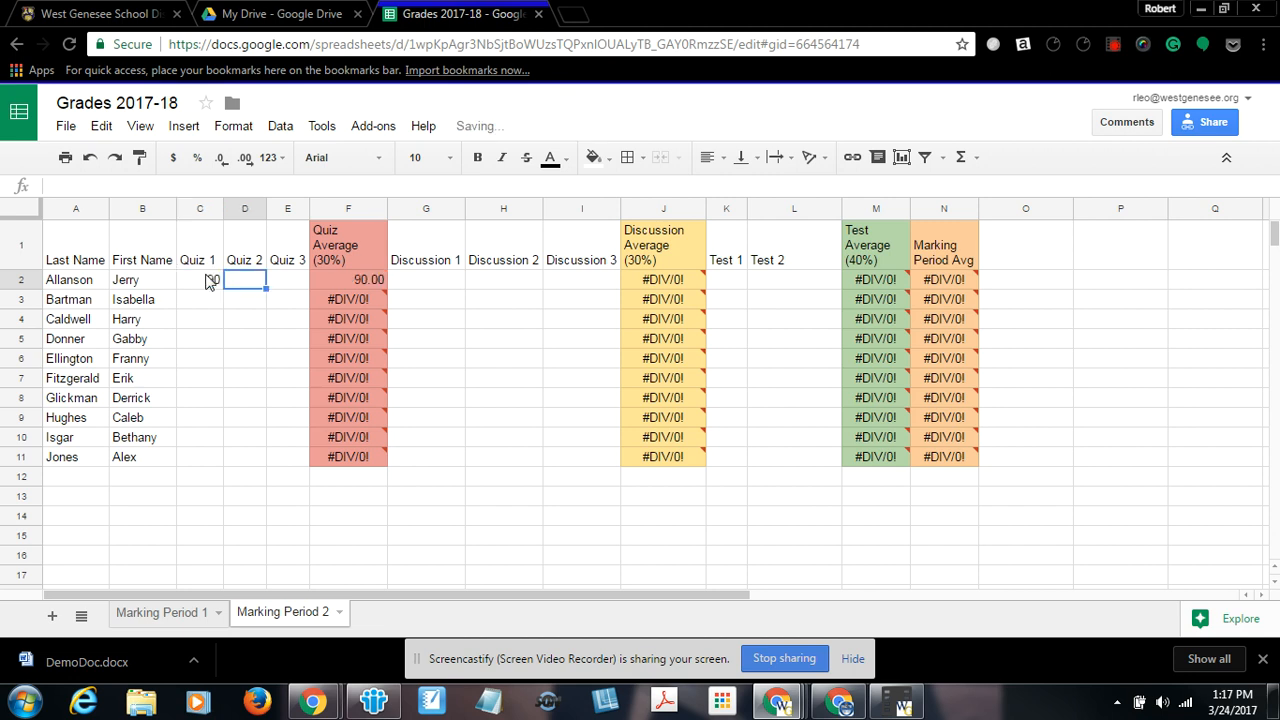
{"action": "type", "text": "95"}
{"action": "key", "text": "Tab"}
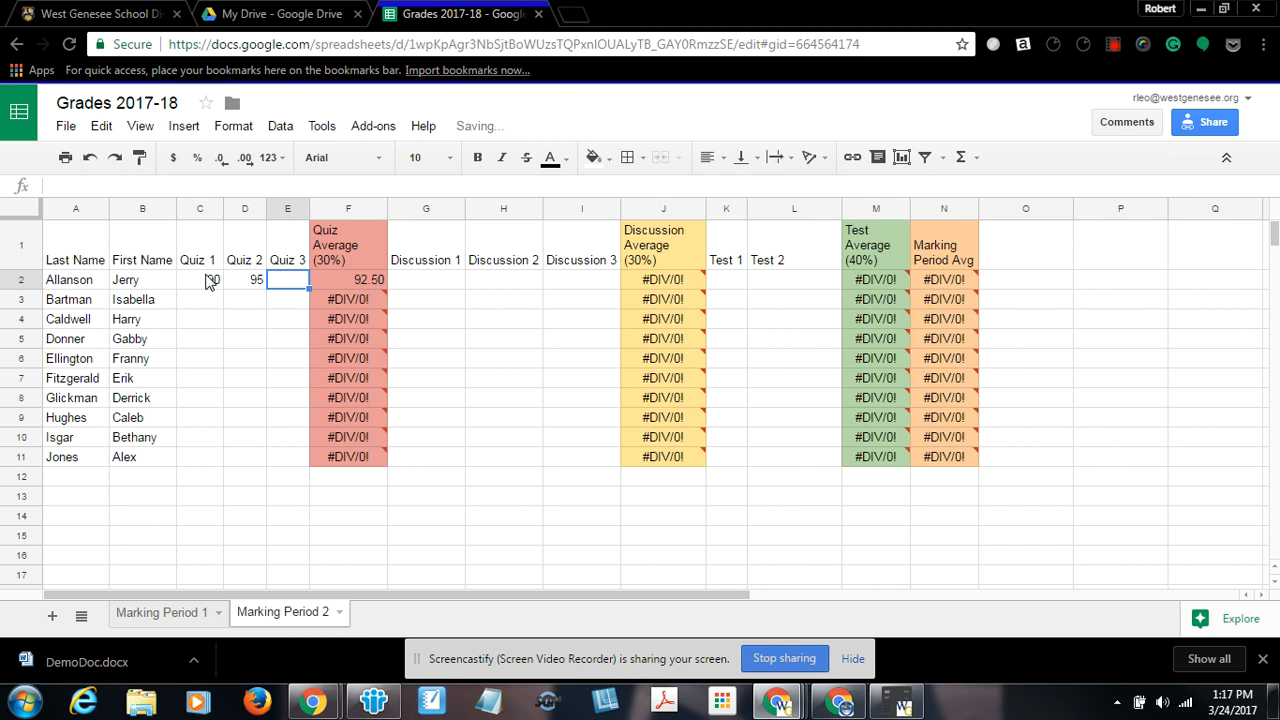
{"action": "type", "text": "87"}
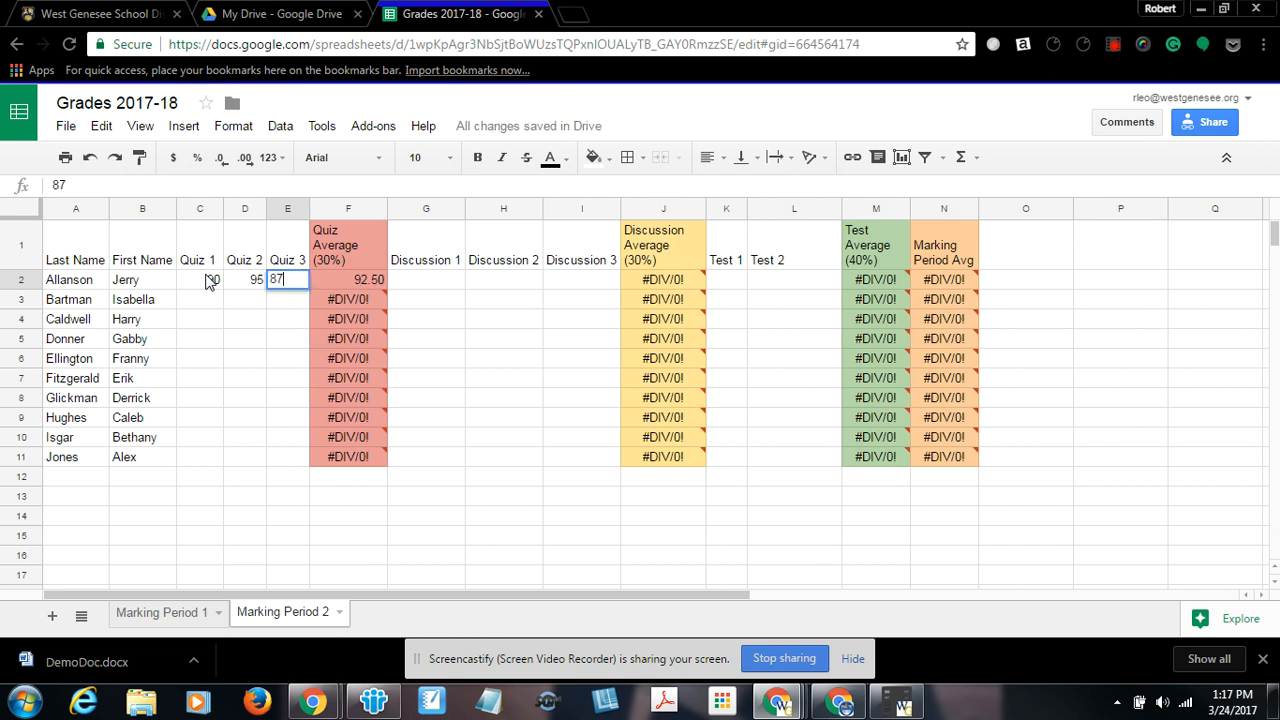
{"action": "key", "text": "Return"}
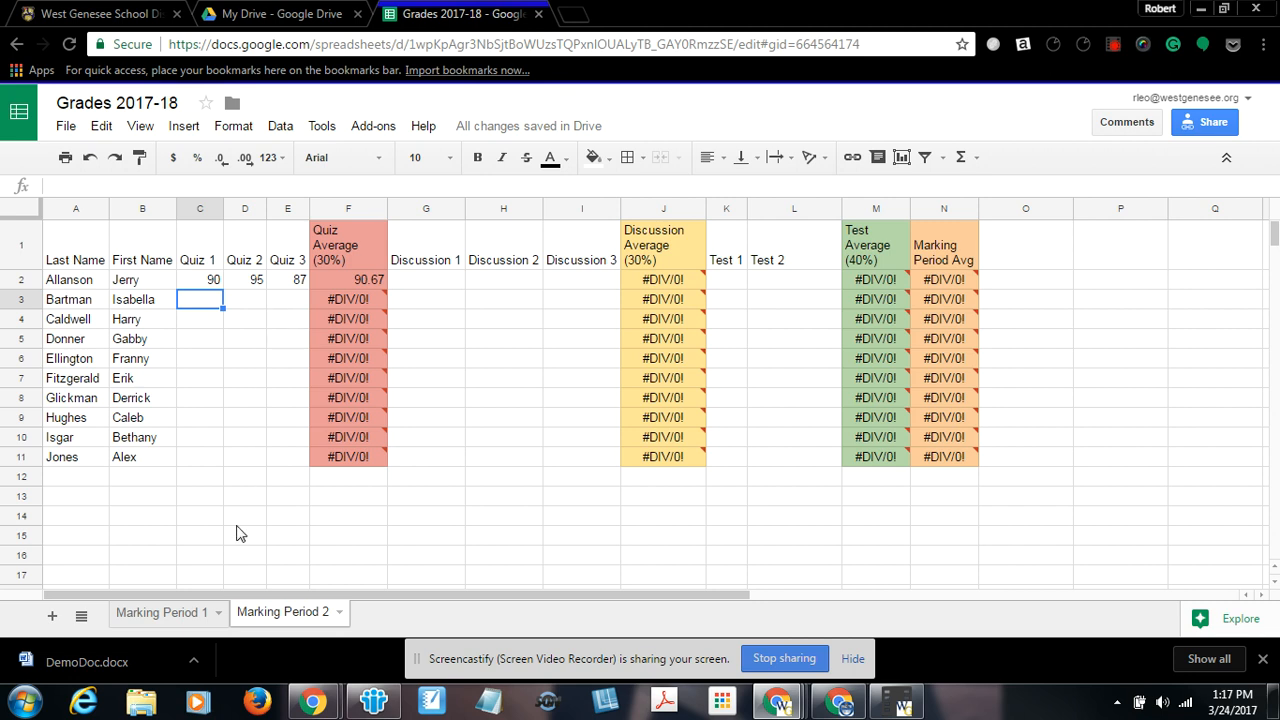
- Insert two blank rows above the heading row on the Marking Period 1 sheet
{"action": "left_click", "coordinate": [165, 613]}
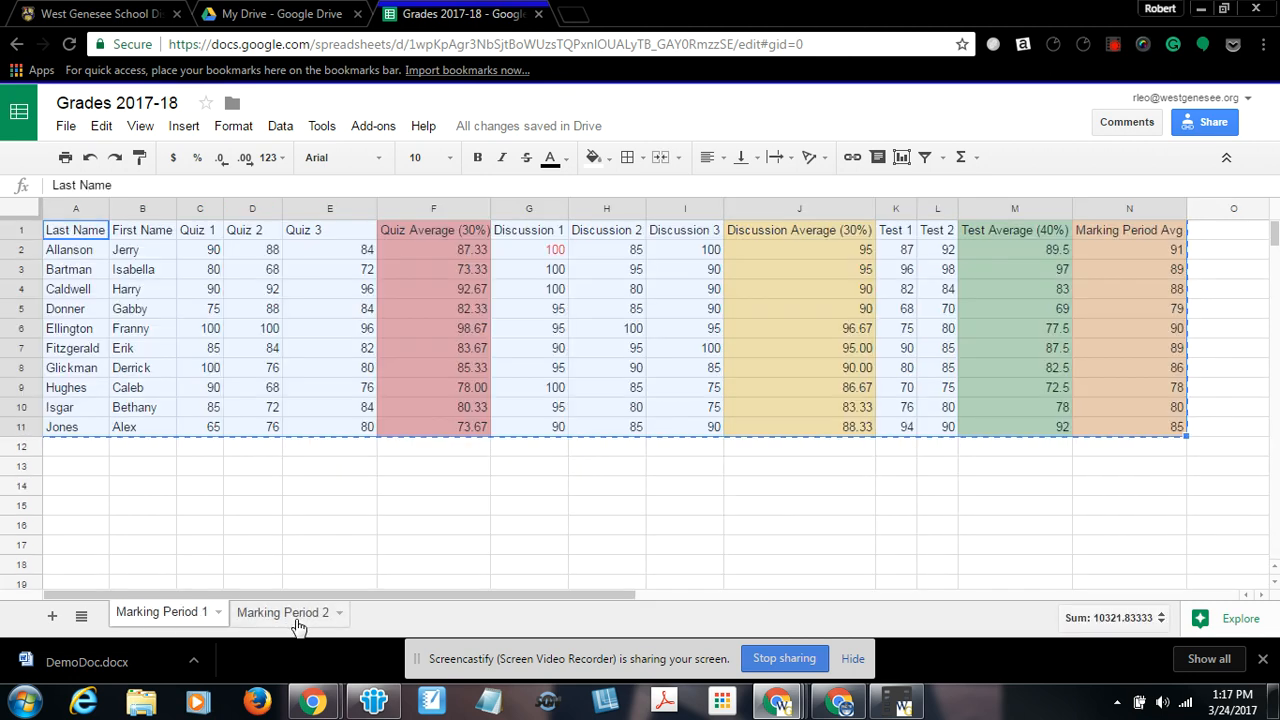
{"action": "left_click", "coordinate": [22, 229]}
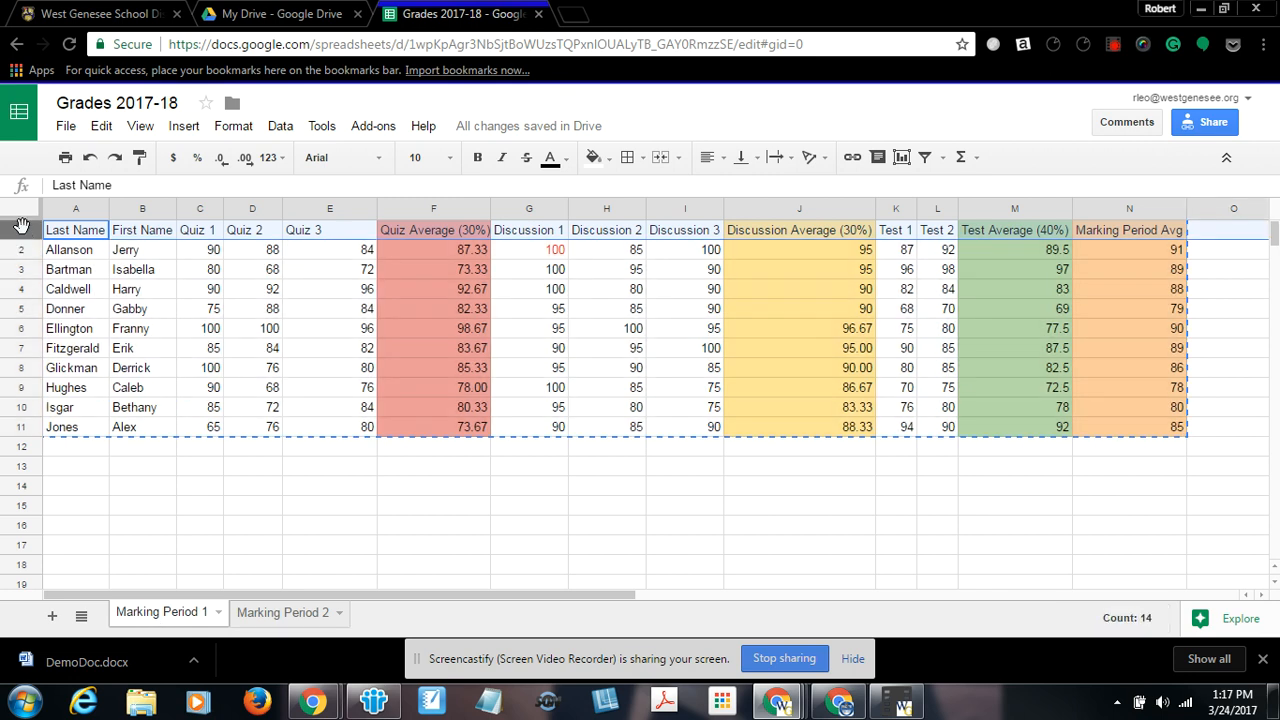
{"action": "left_click", "coordinate": [180, 135]}
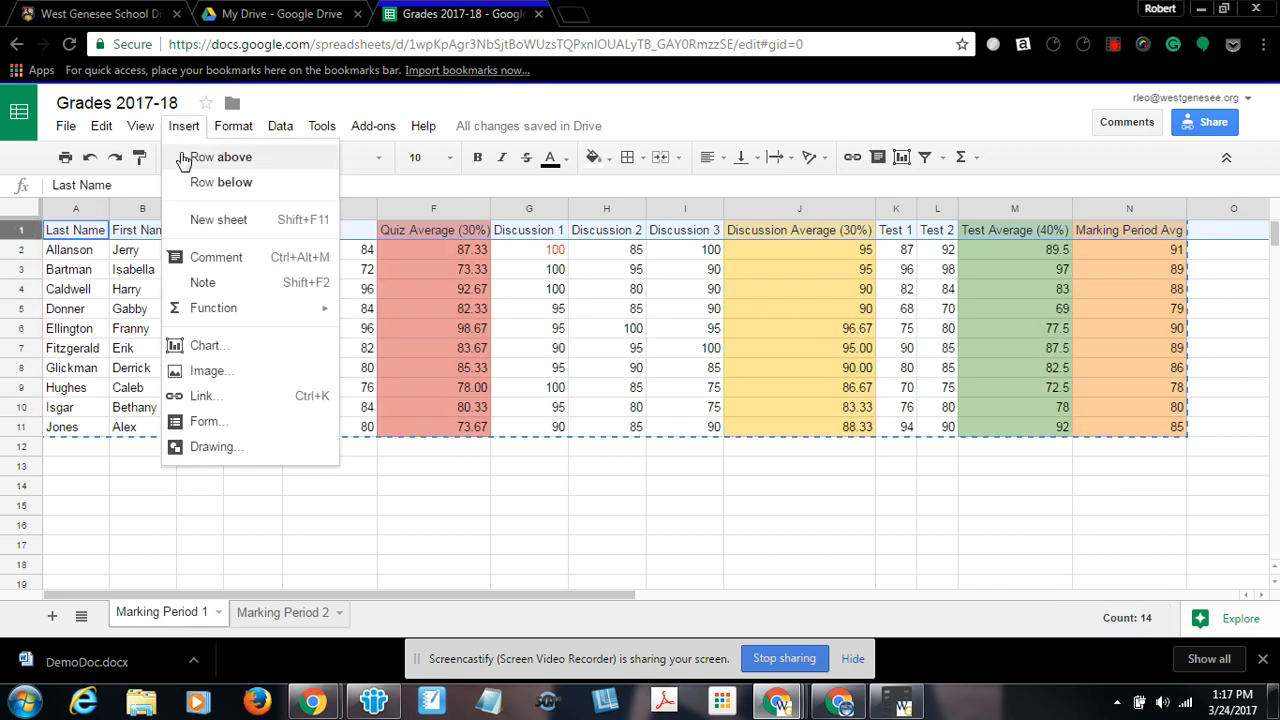
{"action": "left_click", "coordinate": [195, 158]}
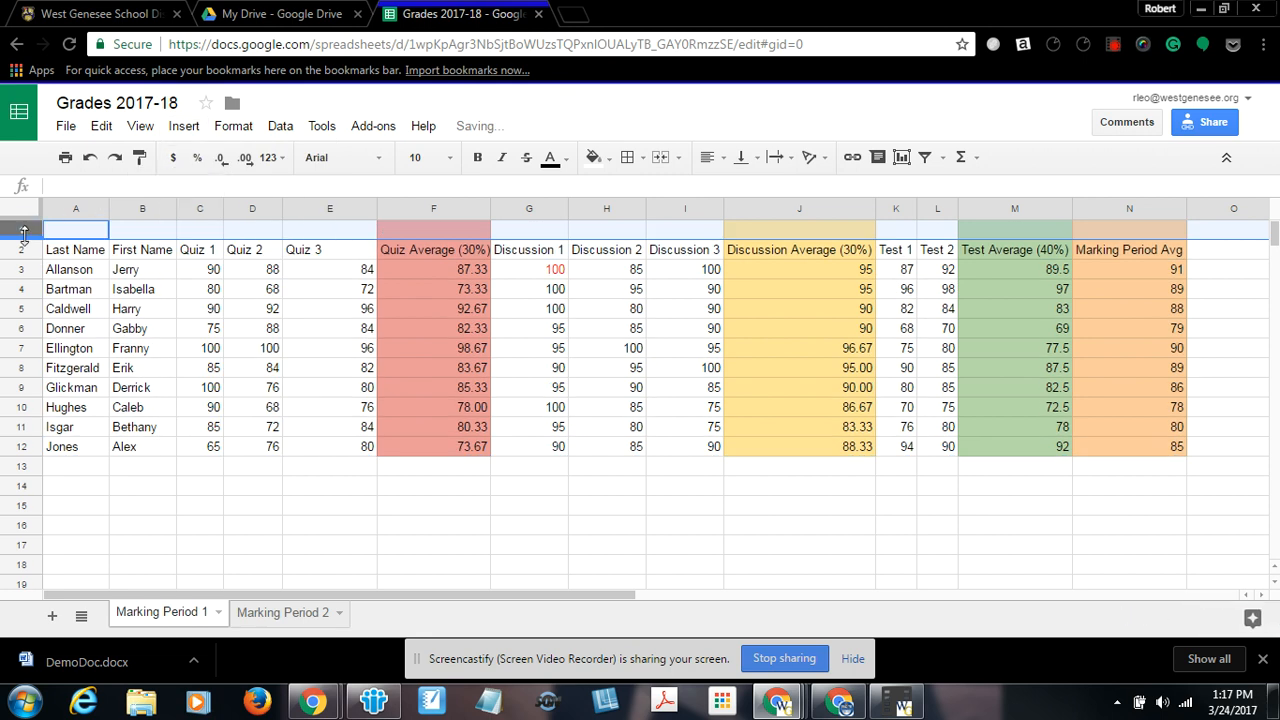
{"action": "left_click", "coordinate": [184, 126]}
{"action": "left_click", "coordinate": [192, 157]}
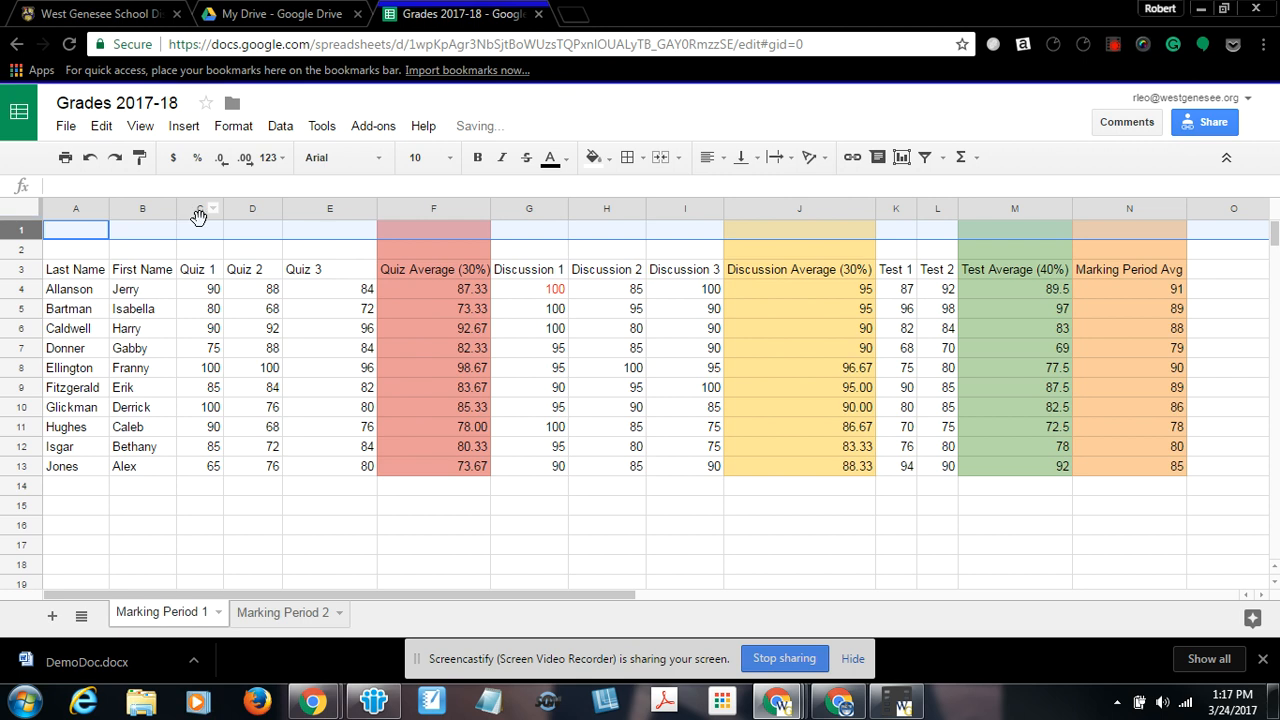
- Enter the title "Marking Period 1" in cell A1
{"action": "left_click", "coordinate": [96, 235]}
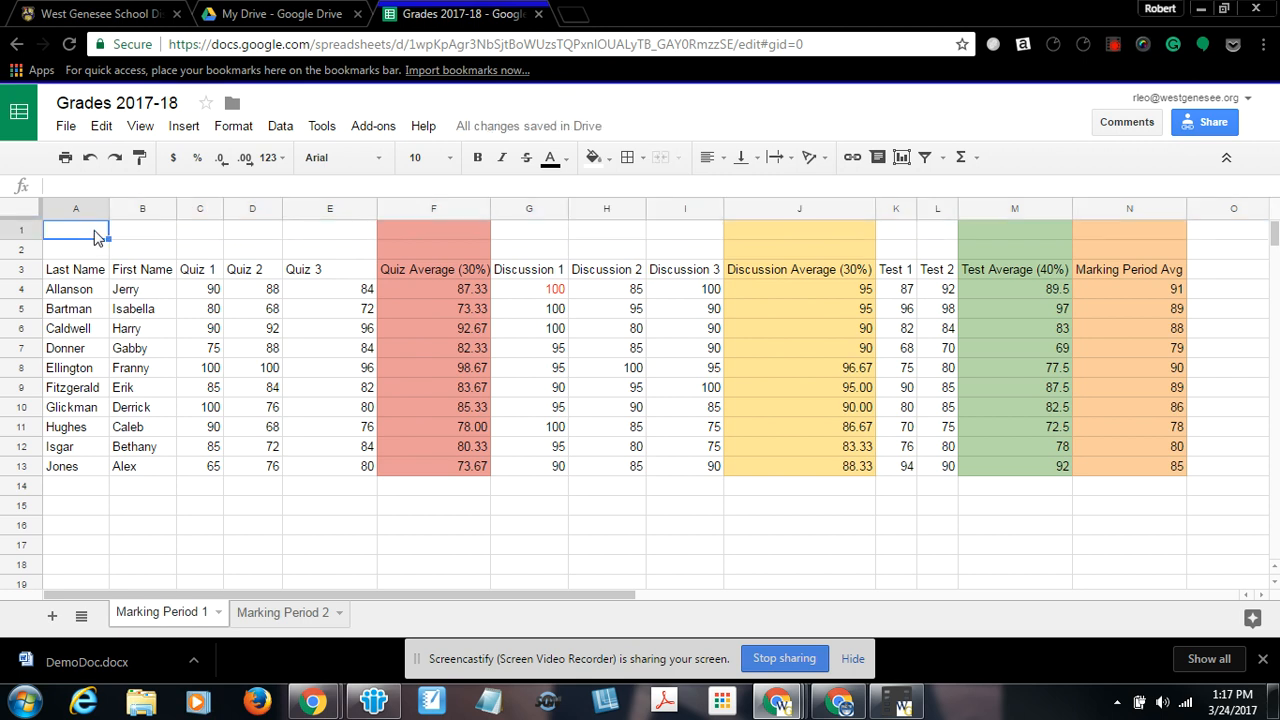
{"action": "type", "text": "Marki"}
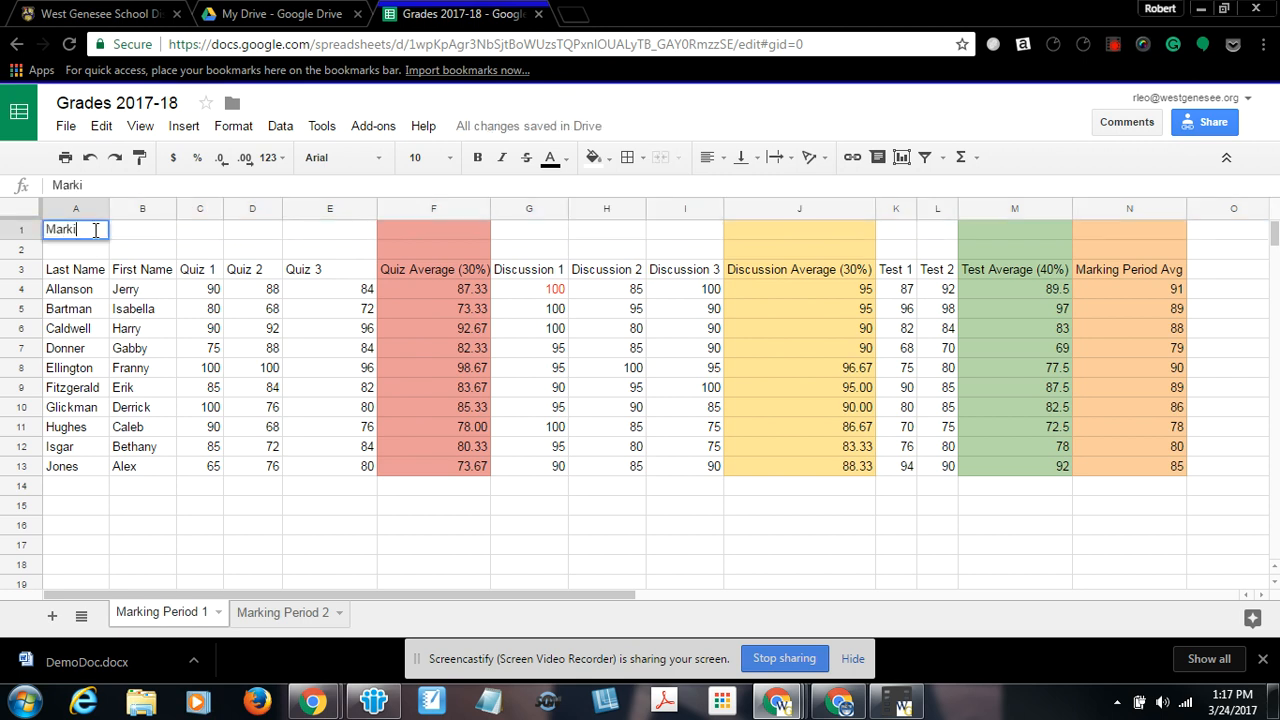
{"action": "type", "text": "ng Perio"}
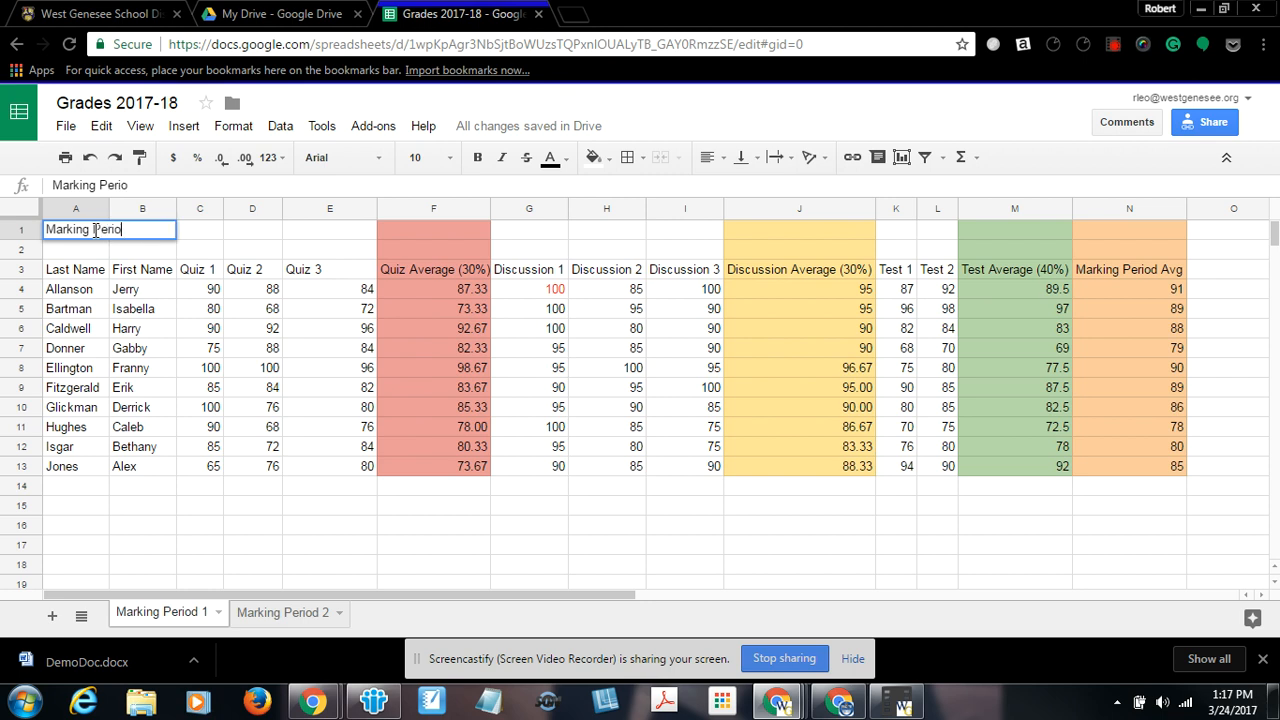
{"action": "type", "text": "d 1"}
{"action": "key", "text": "Return"}
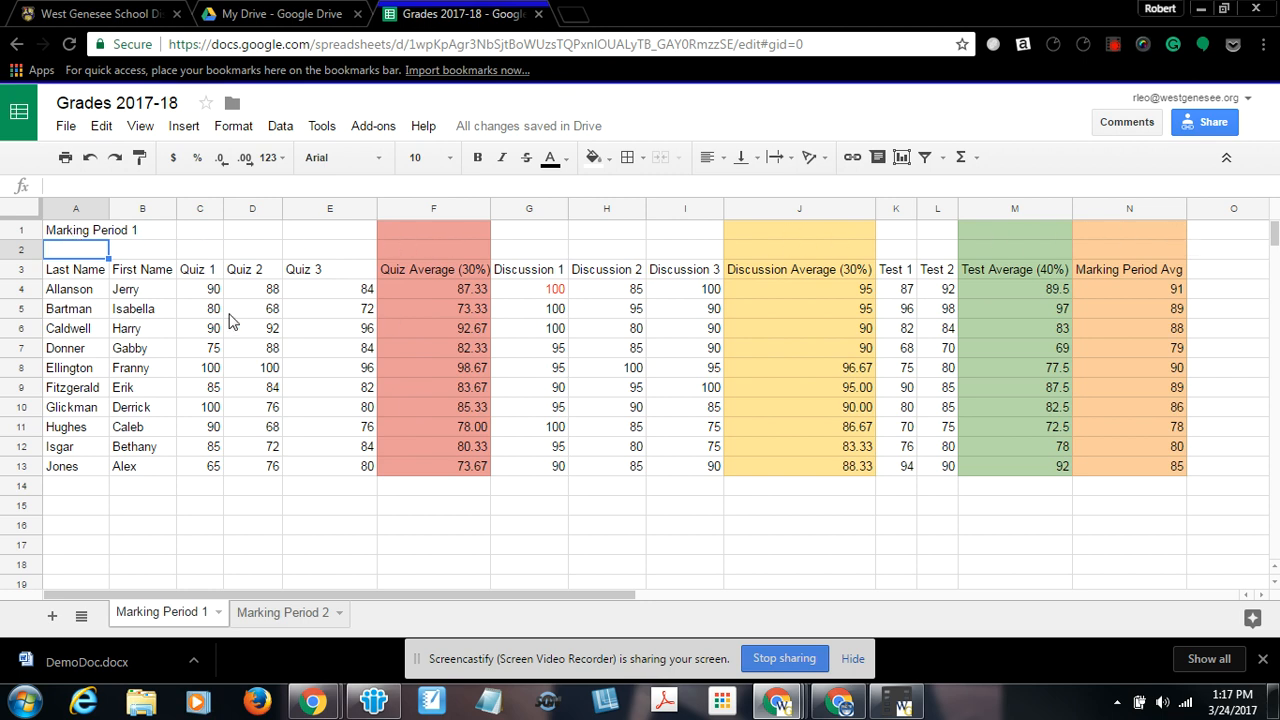
- Merge cells A1 to N1 into one title cell and centre its text horizontally
{"action": "left_click", "coordinate": [85, 235]}
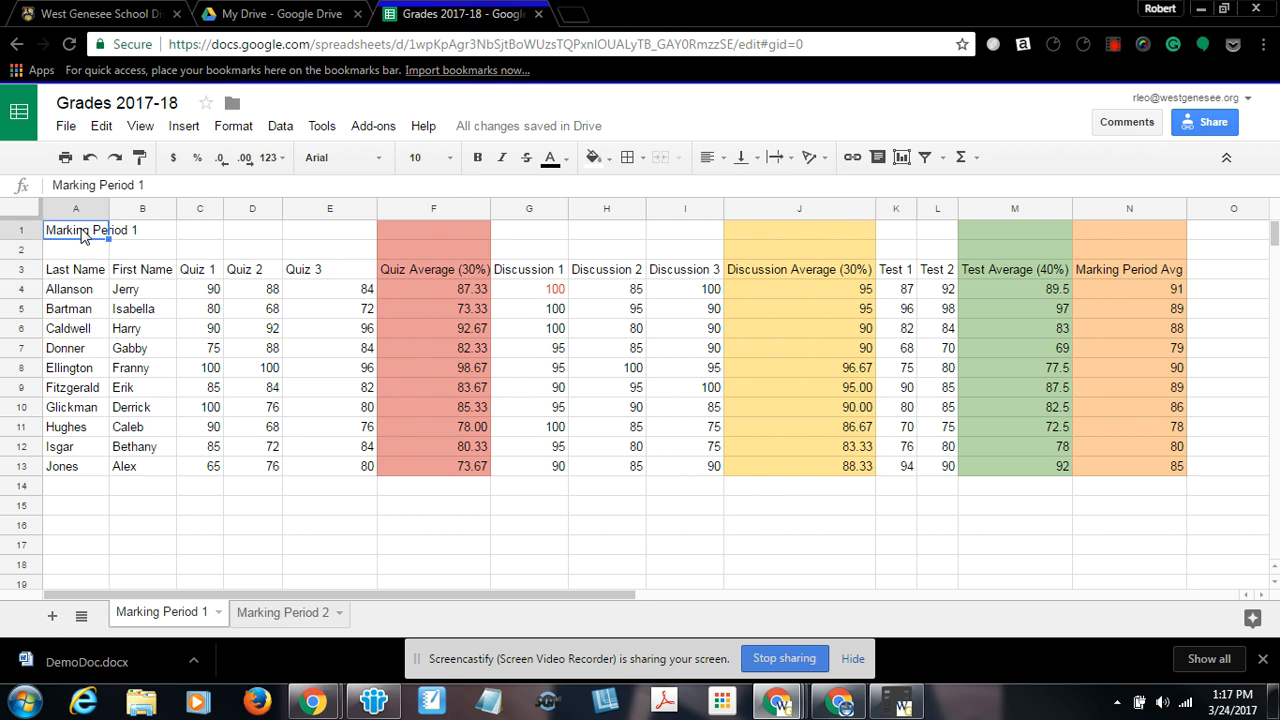
{"action": "left_click_drag", "start_coordinate": [85, 235], "coordinate": [1163, 228]}
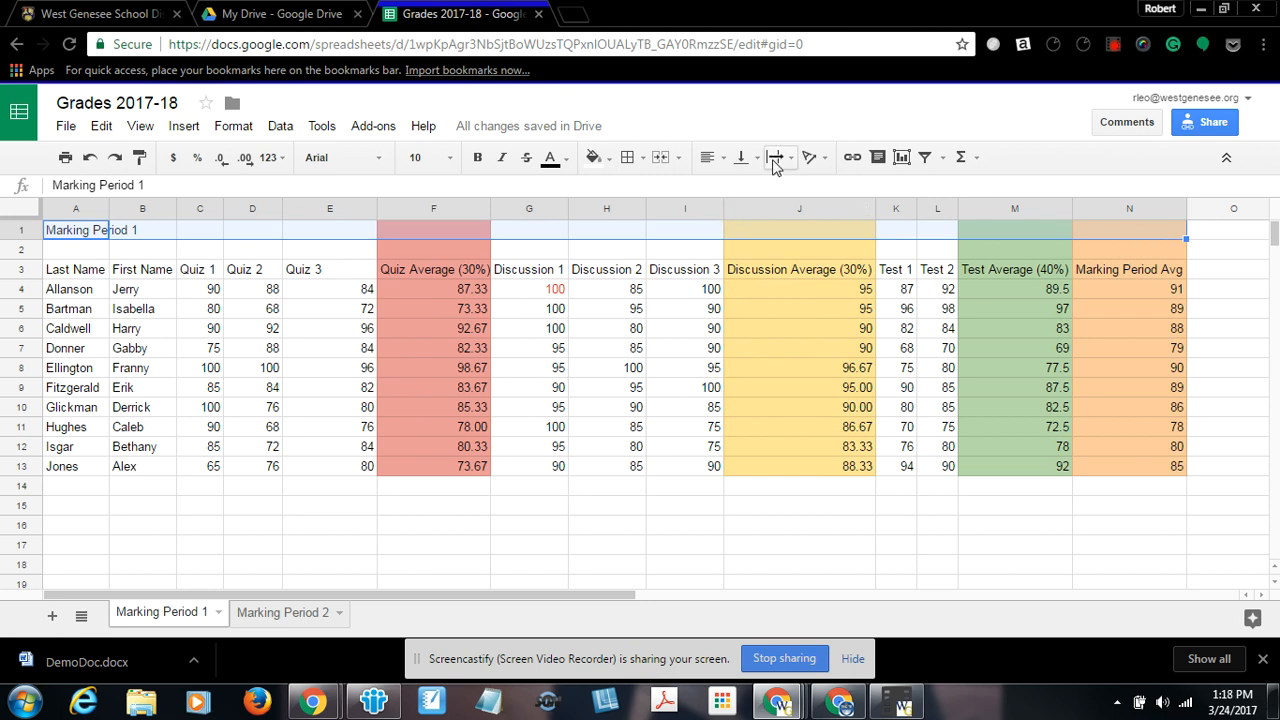
{"action": "left_click", "coordinate": [679, 158]}
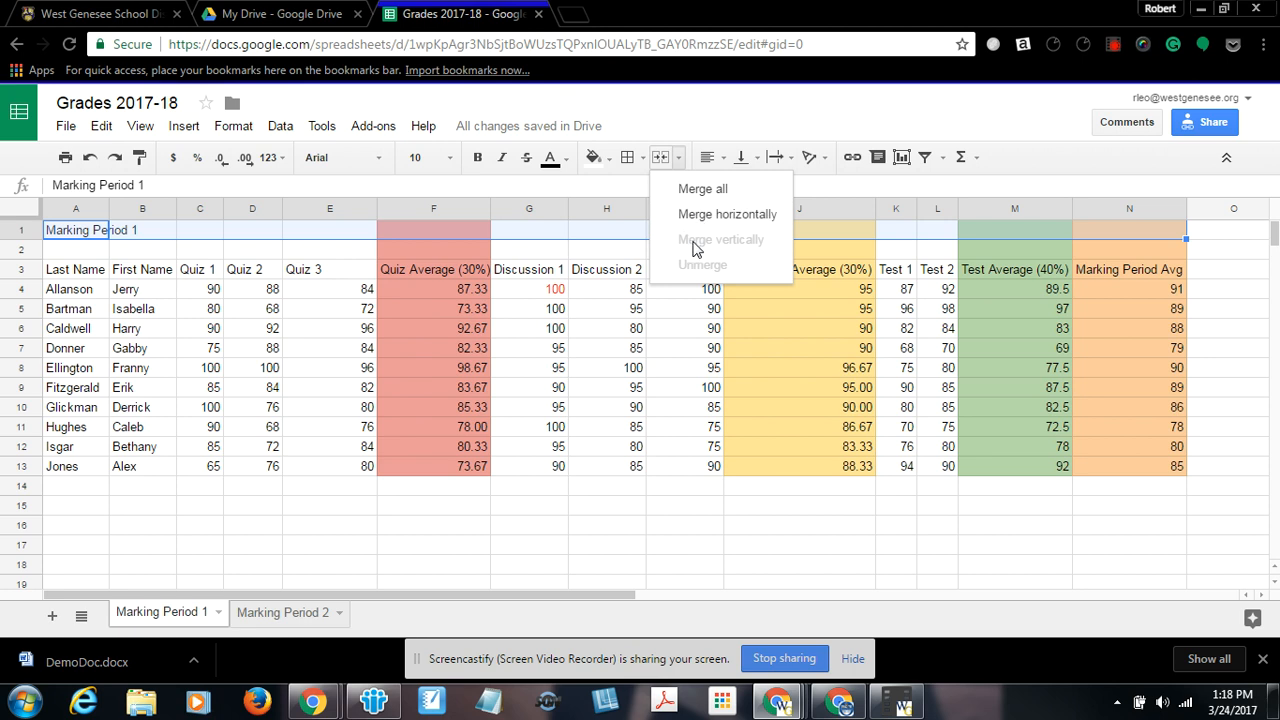
{"action": "left_click", "coordinate": [700, 189]}
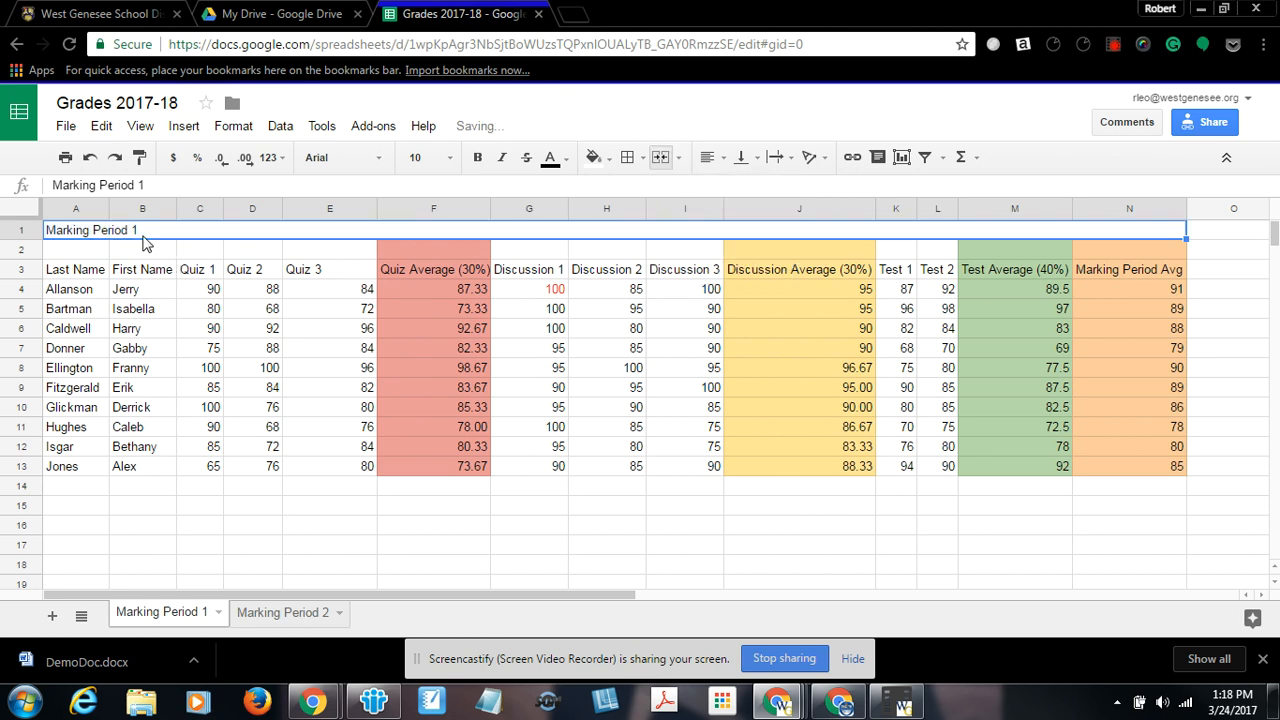
{"action": "left_click", "coordinate": [707, 157]}
{"action": "left_click", "coordinate": [737, 186]}
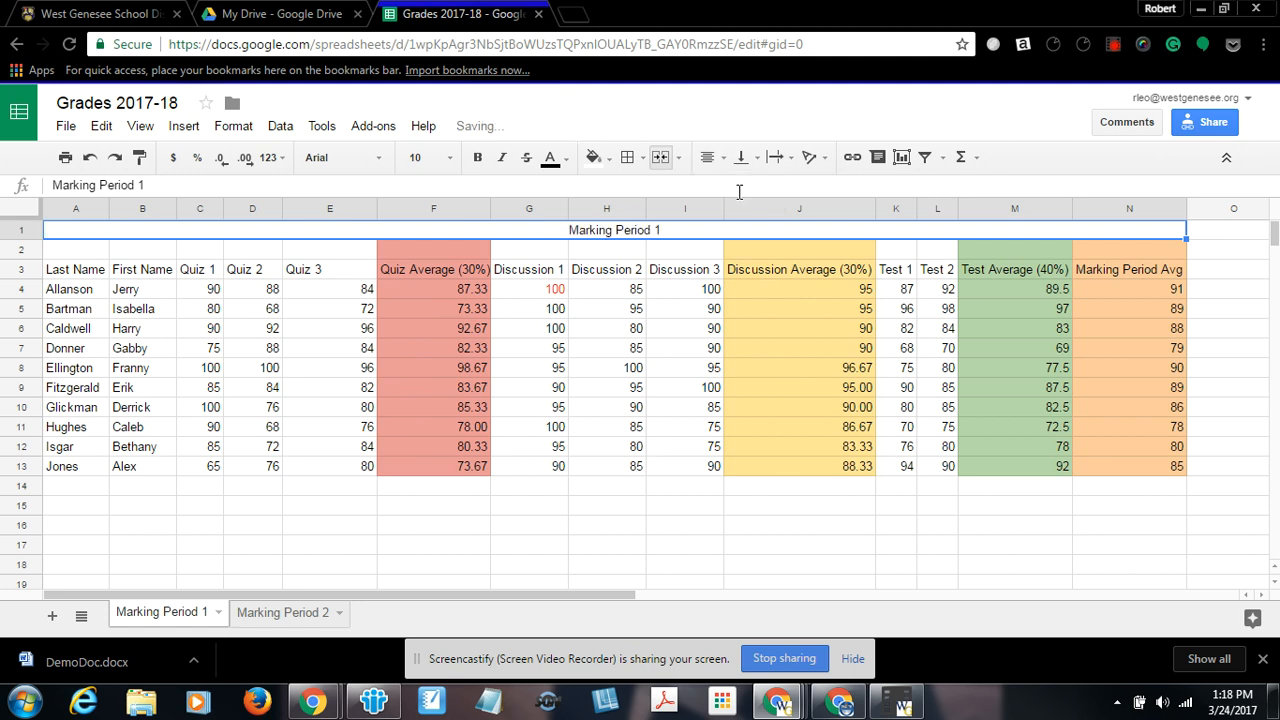
- Make the "Marking Period 1" title bold and set its font size to 14
{"action": "double_click", "coordinate": [578, 231]}
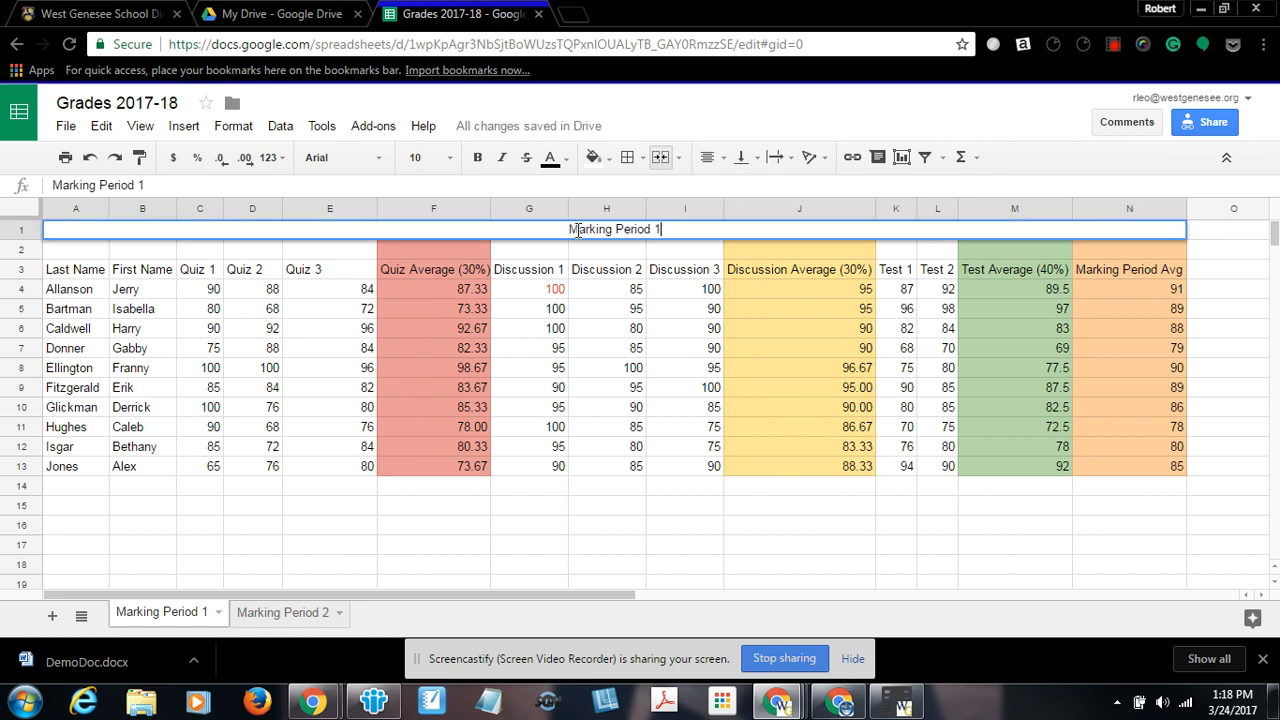
{"action": "key", "text": "ctrl+a"}
{"action": "left_click", "coordinate": [477, 157]}
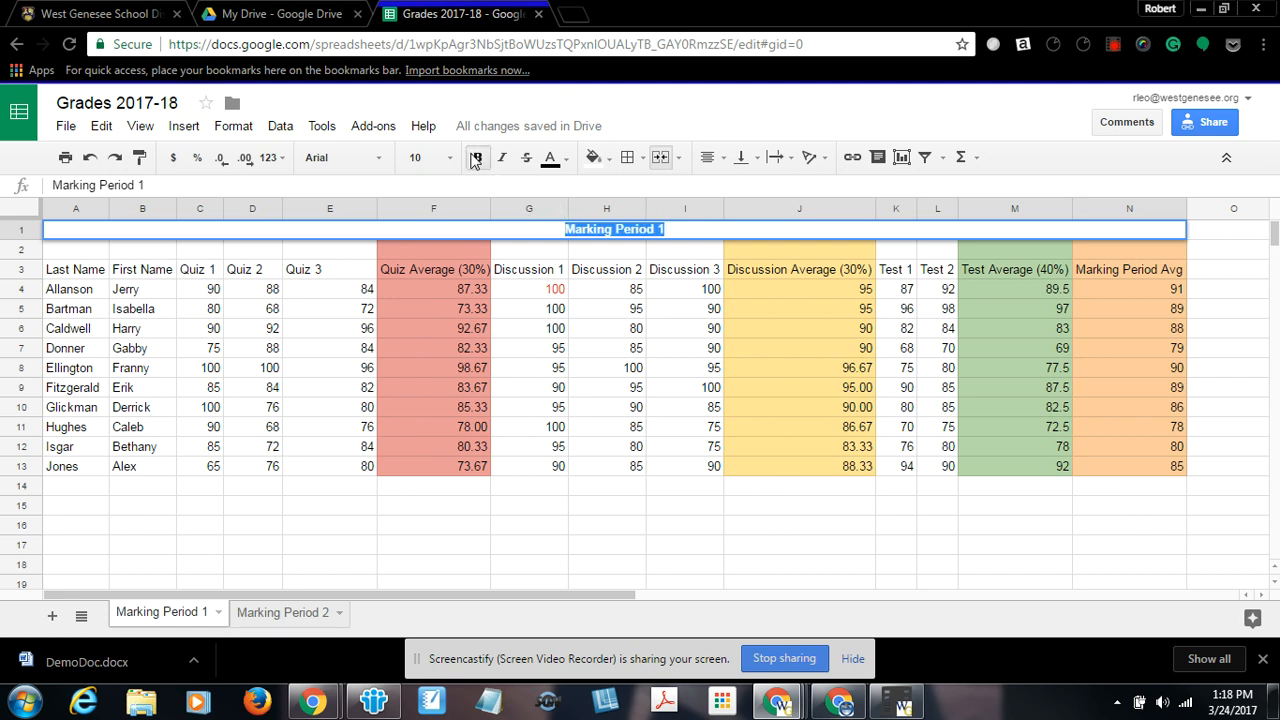
{"action": "left_click", "coordinate": [420, 158]}
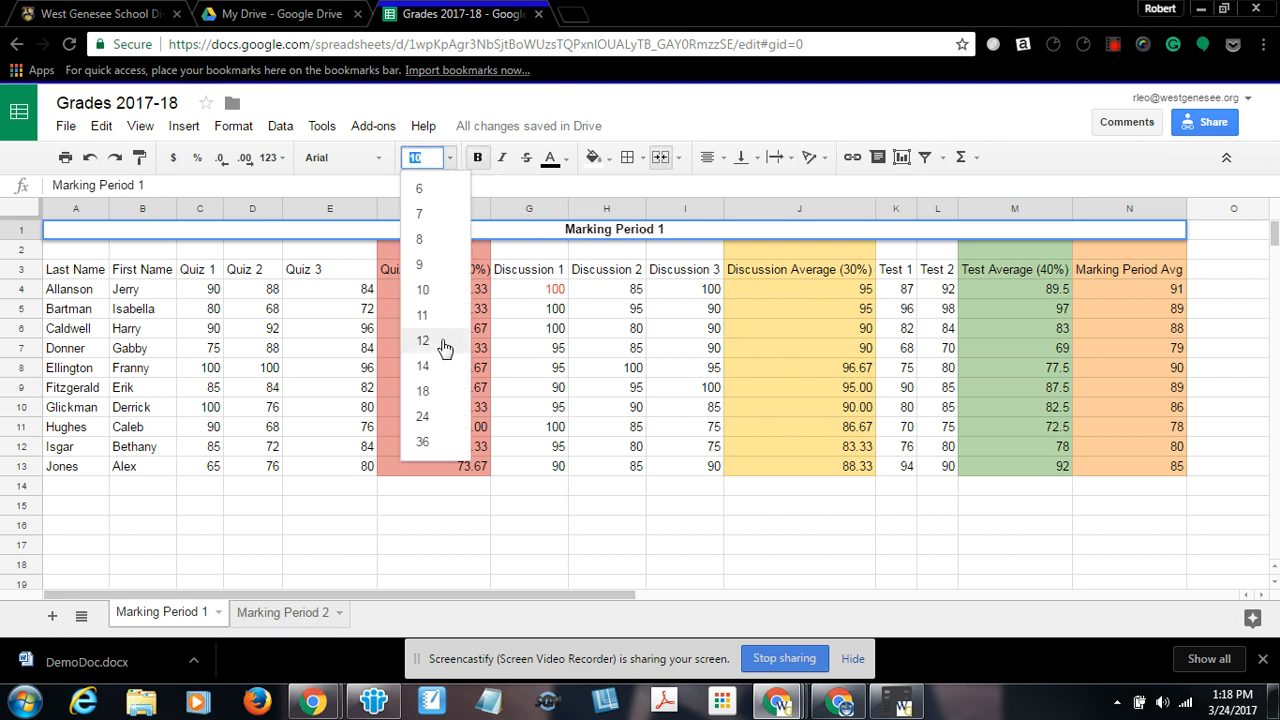
{"action": "left_click", "coordinate": [436, 368]}
{"action": "left_click", "coordinate": [588, 569]}
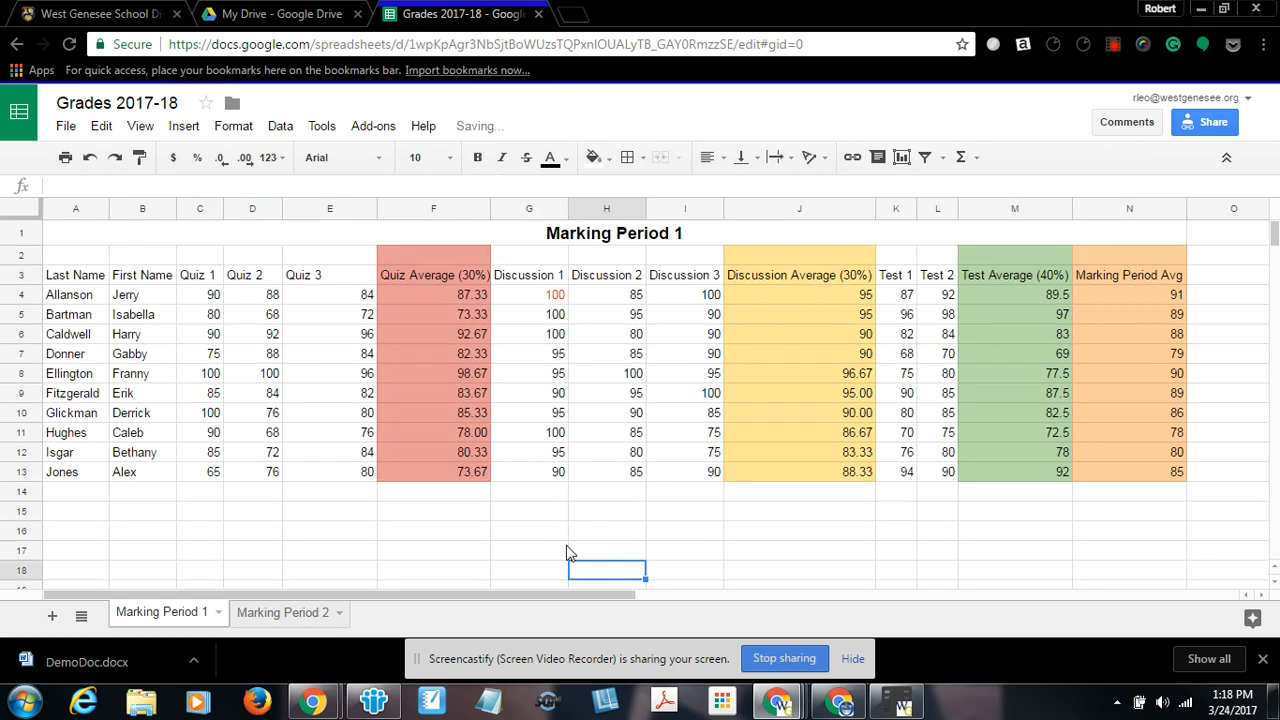
- Remove the fill colours from cells F2 to N2 in the blank row under the title, and select the merged title cell
{"action": "left_click", "coordinate": [429, 252]}
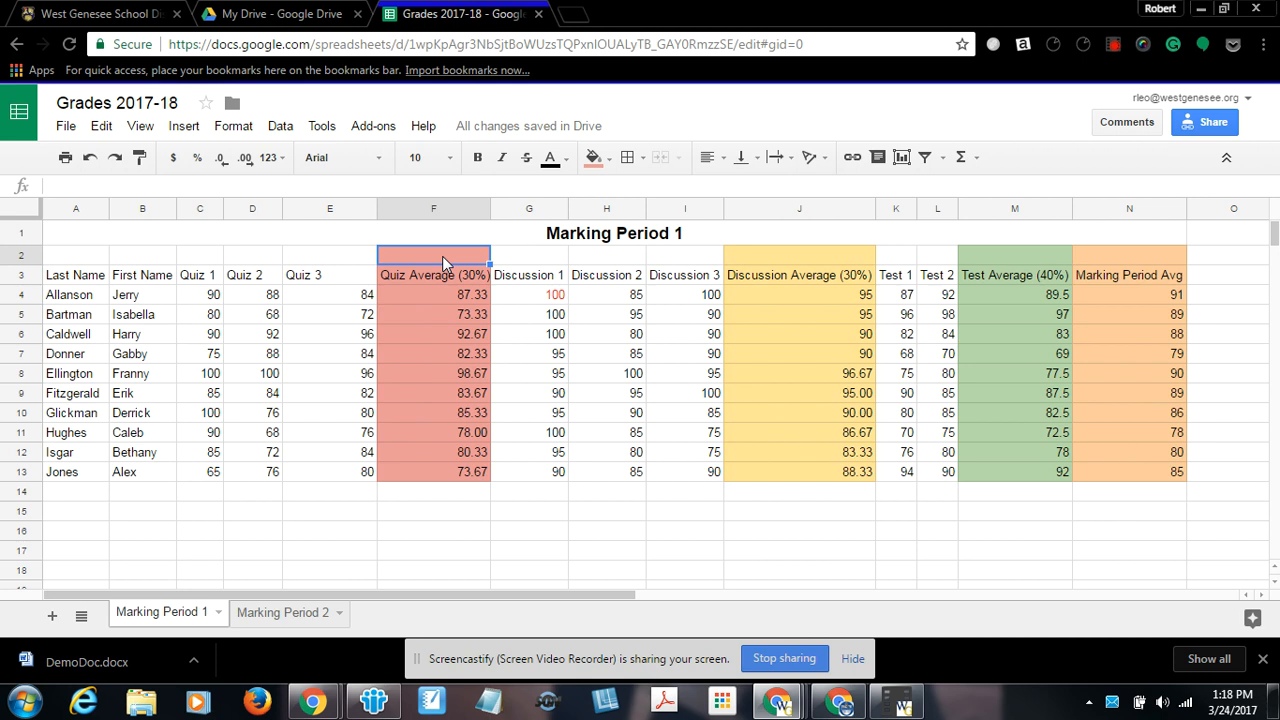
{"action": "left_click", "coordinate": [736, 258], "text": "shift"}
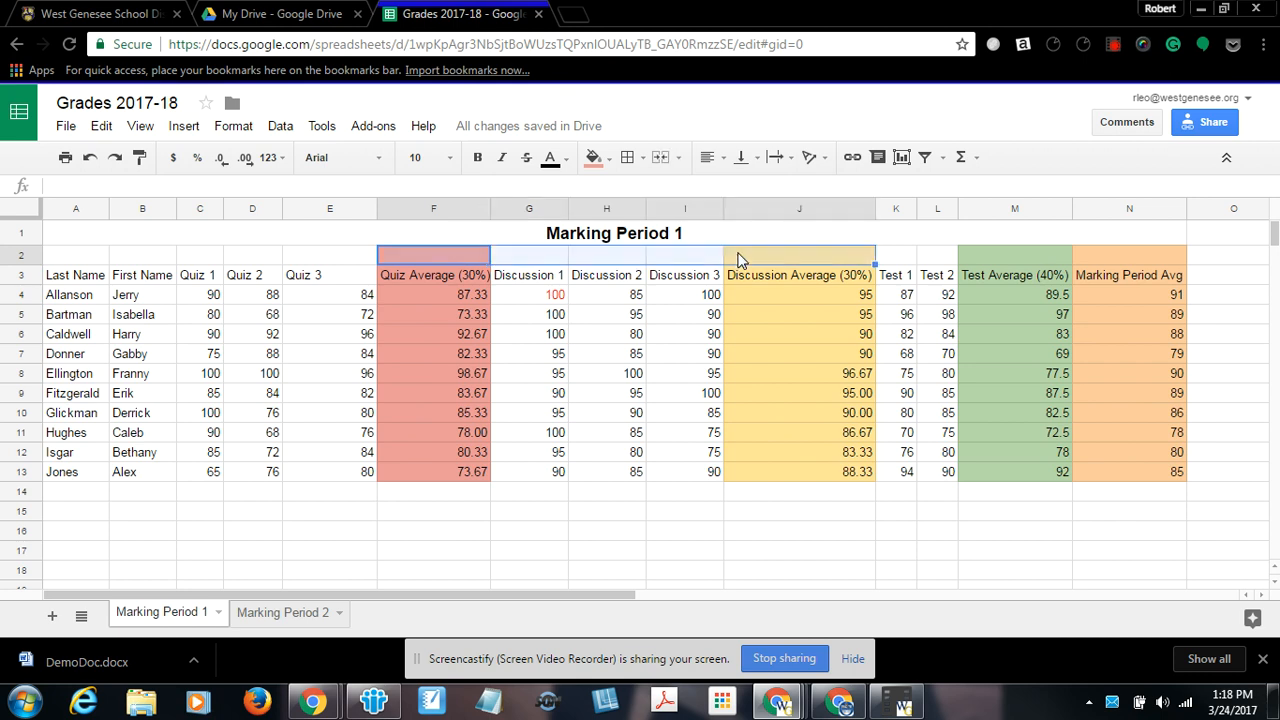
{"action": "left_click", "coordinate": [460, 258]}
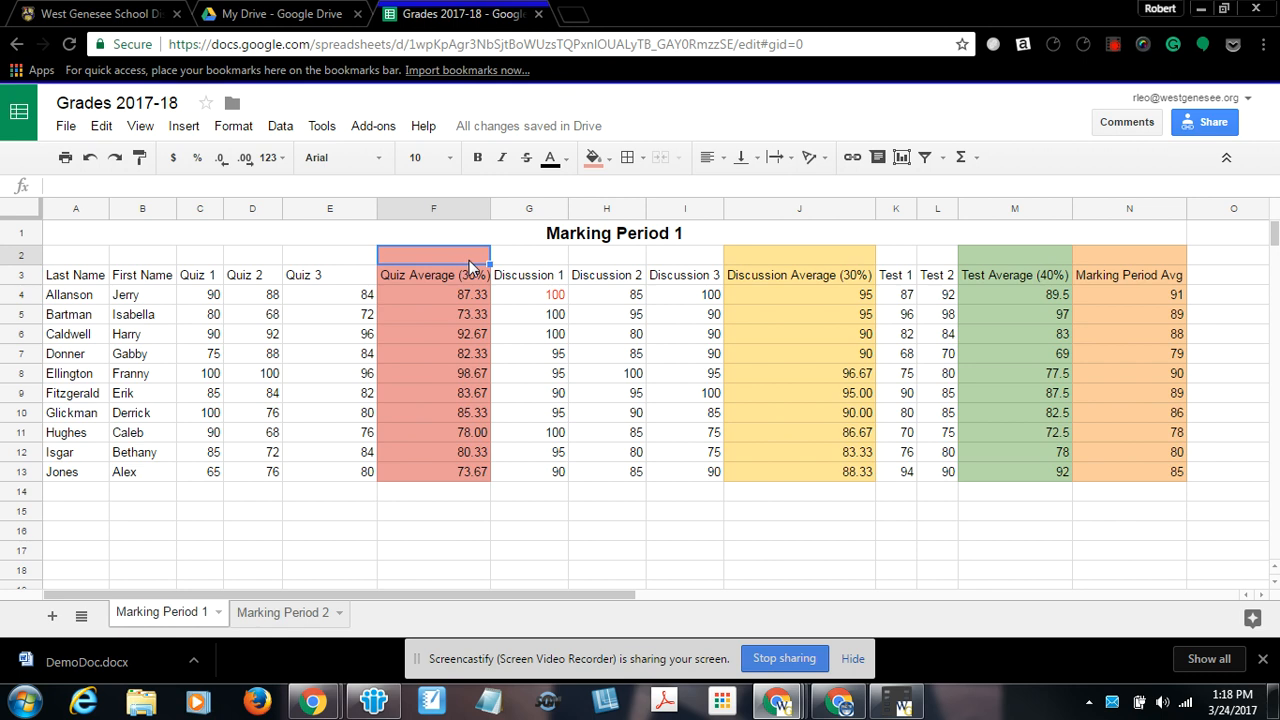
{"action": "left_click", "coordinate": [1119, 250], "text": "shift"}
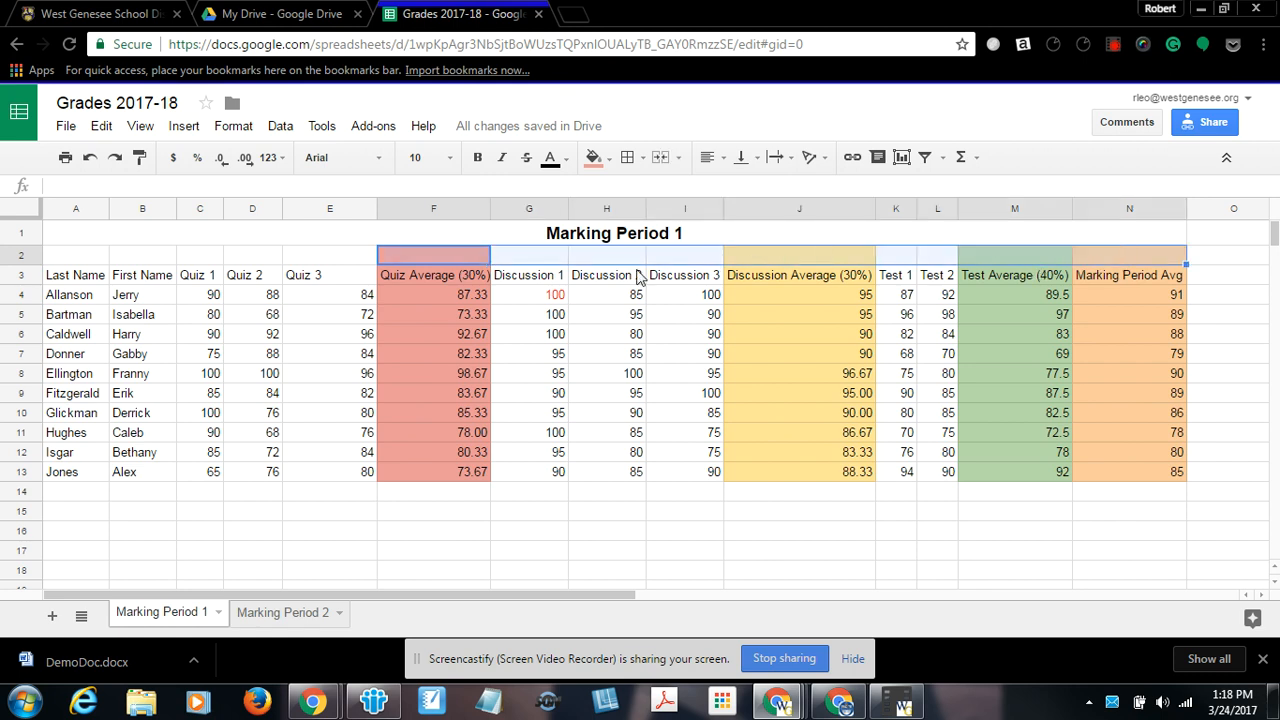
{"action": "left_click", "coordinate": [610, 165]}
{"action": "left_click", "coordinate": [640, 196]}
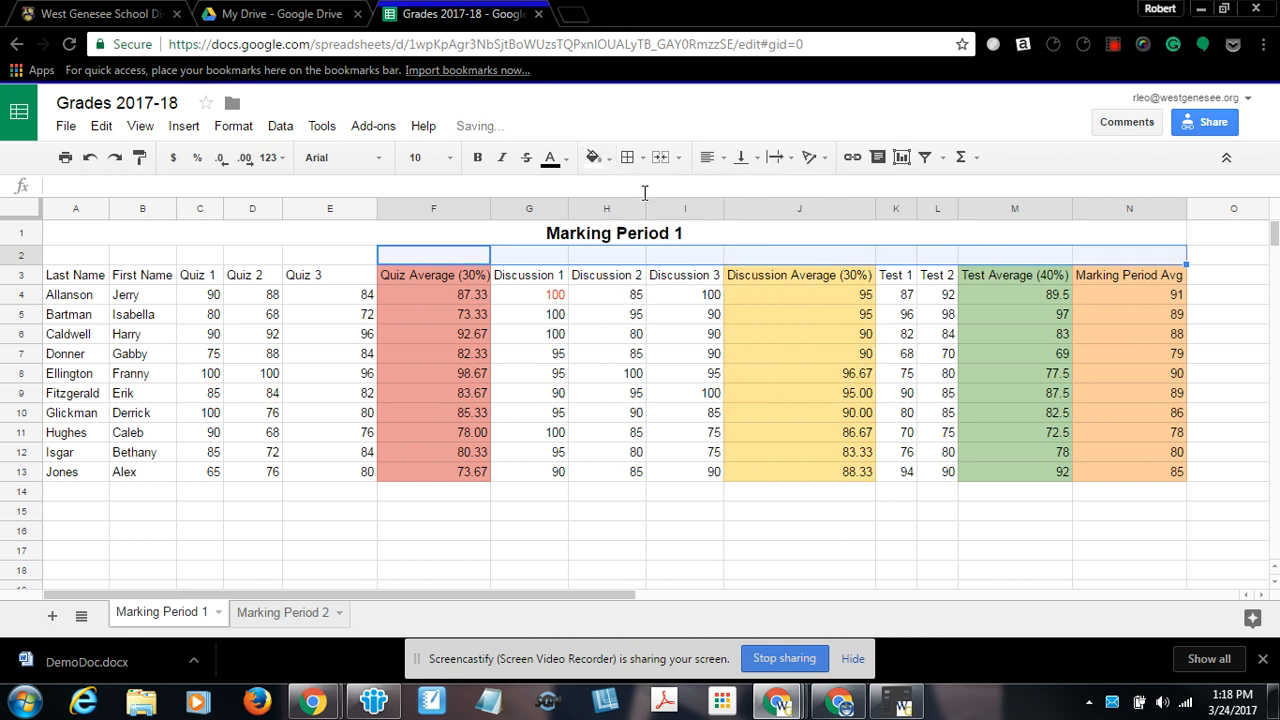
{"action": "left_click", "coordinate": [636, 509]}
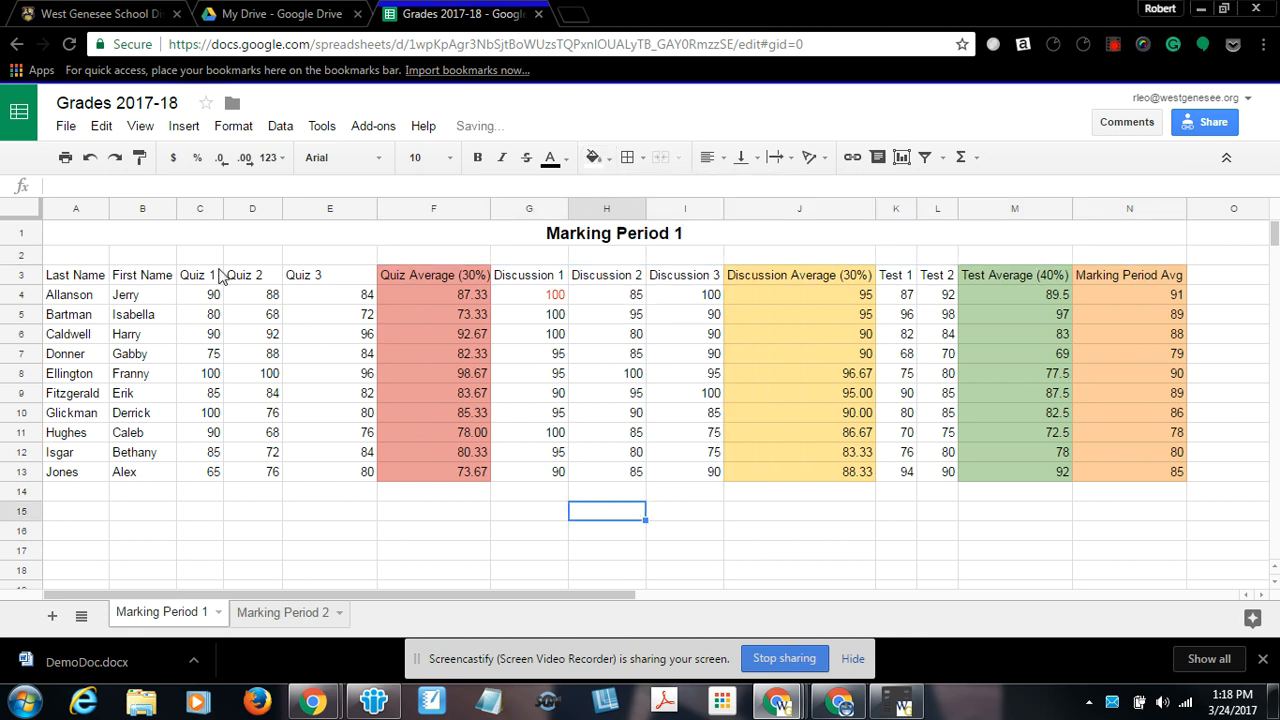
{"action": "left_click", "coordinate": [119, 238]}
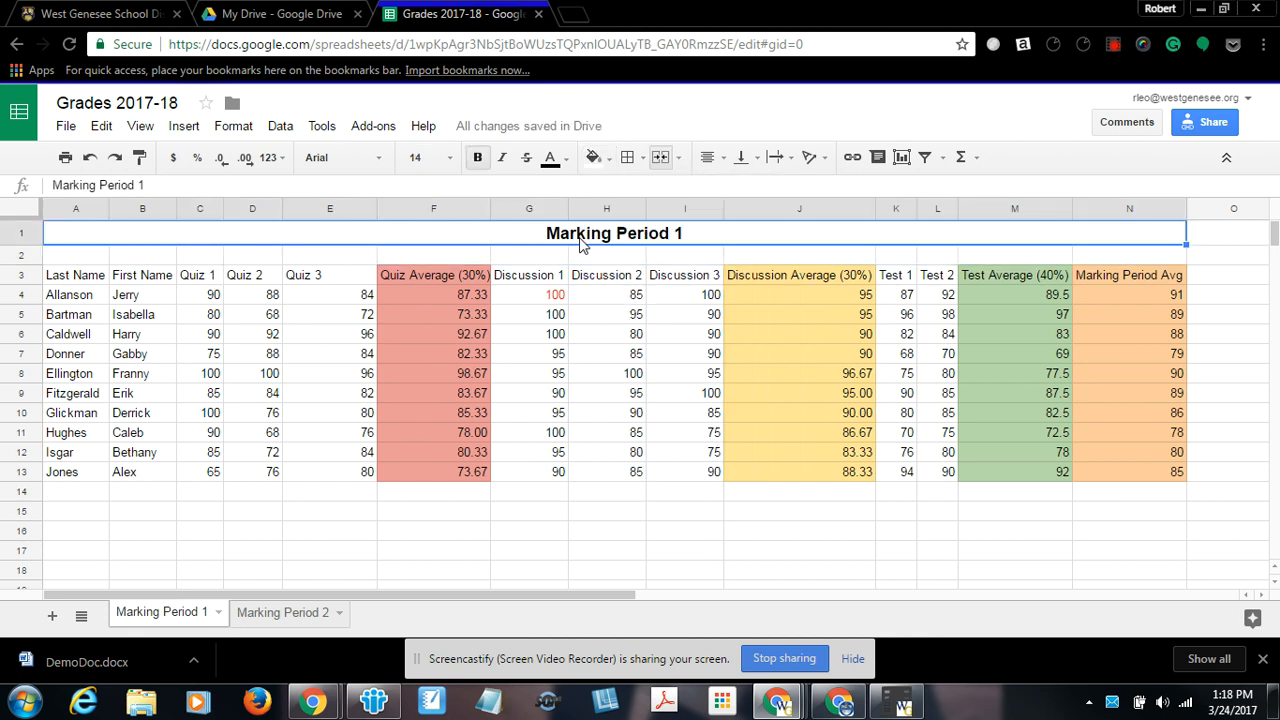
- Add an outer border around the merged "Marking Period 1" title cell
{"action": "left_click", "coordinate": [640, 162]}
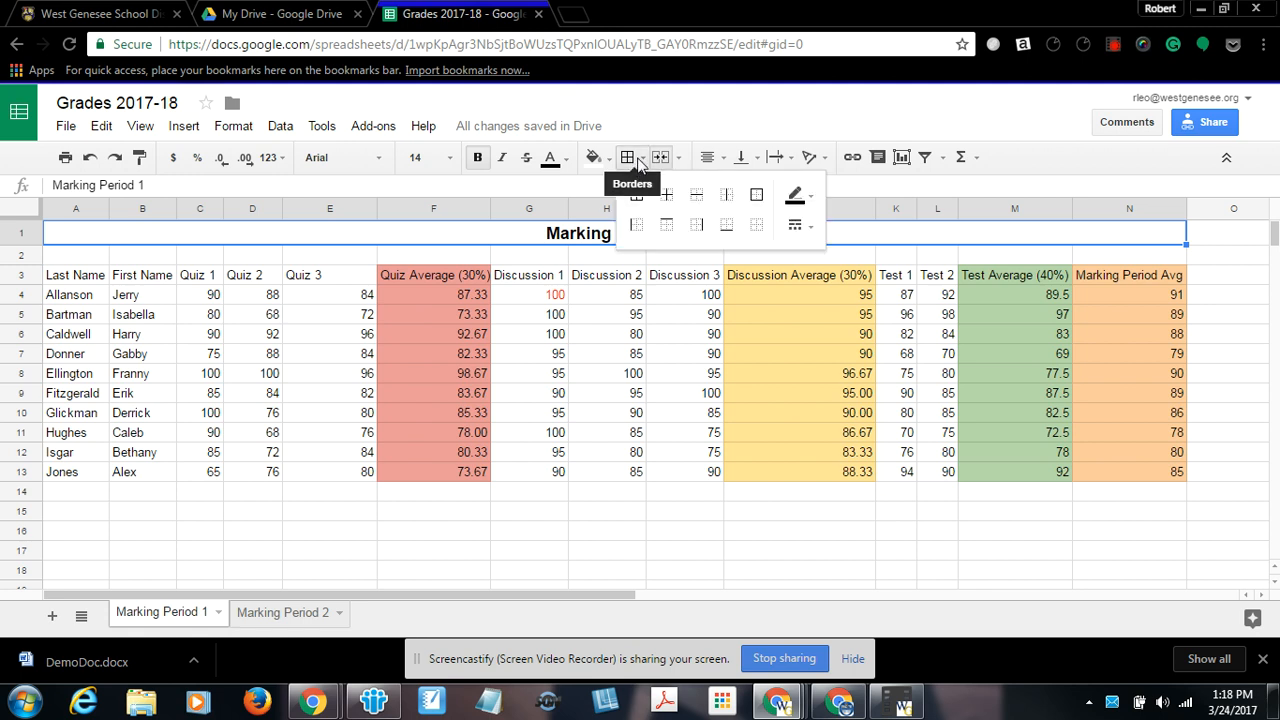
{"action": "left_click", "coordinate": [756, 194]}
{"action": "left_click", "coordinate": [664, 438]}
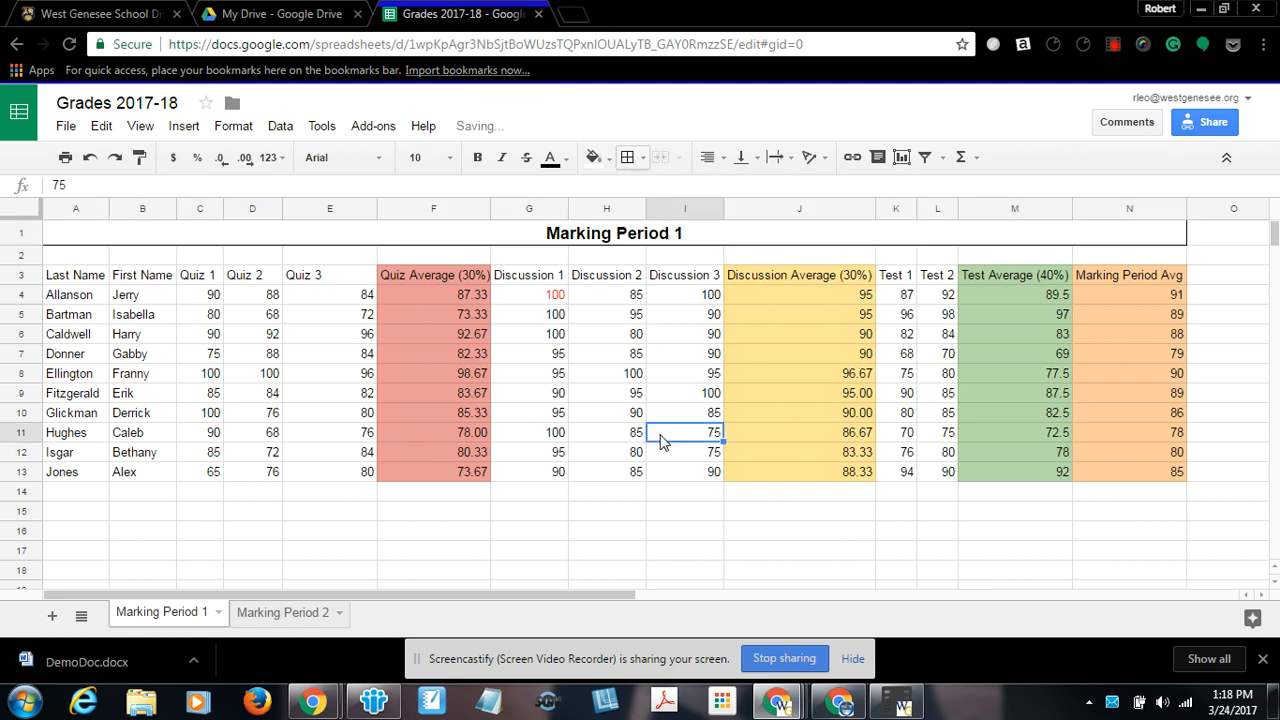
- Apply all borders to the grade table in cells A3 to N13 on the Marking Period 1 sheet
{"action": "left_click_drag", "start_coordinate": [75, 278], "coordinate": [1137, 486]}
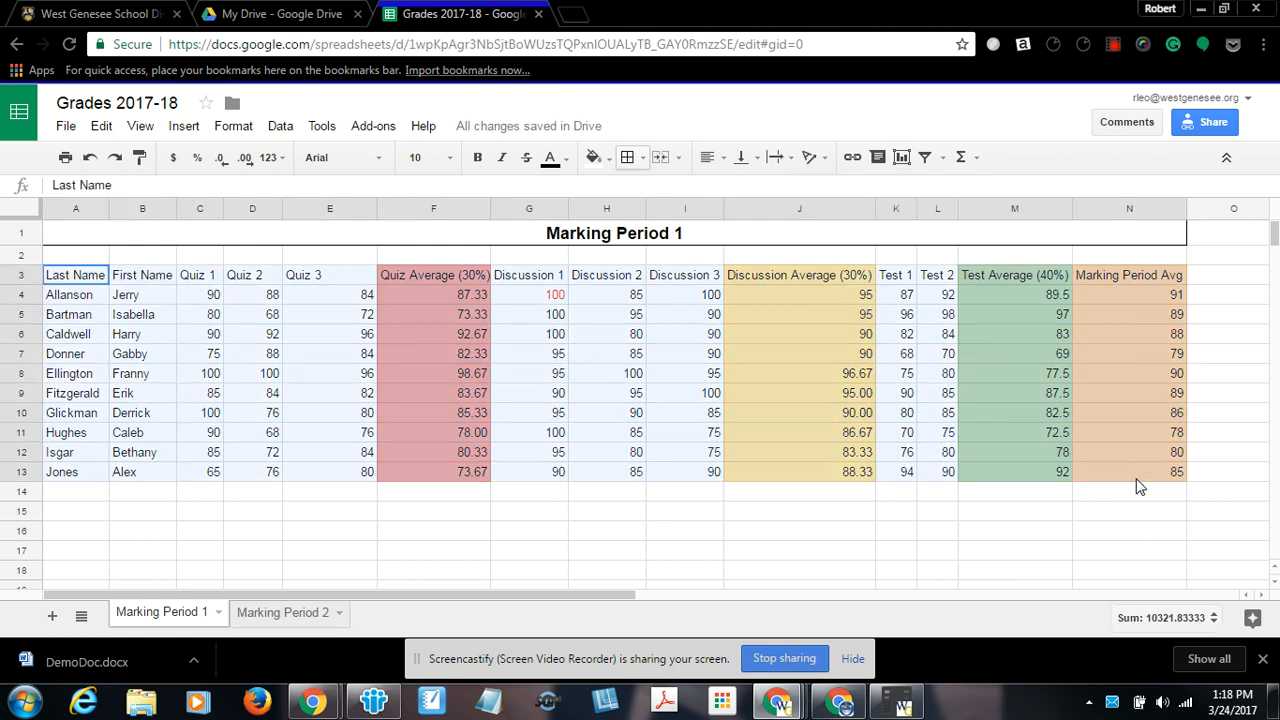
{"action": "left_click", "coordinate": [627, 157]}
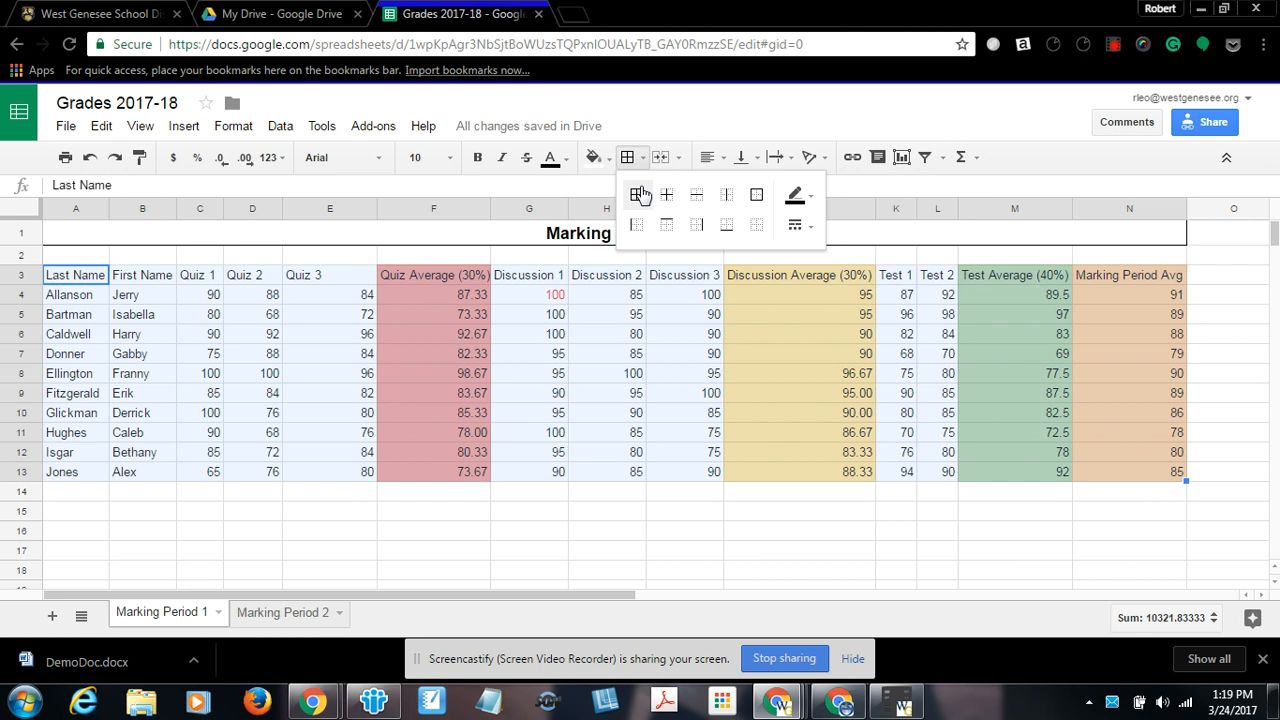
{"action": "left_click", "coordinate": [636, 194]}
{"action": "left_click", "coordinate": [603, 560]}
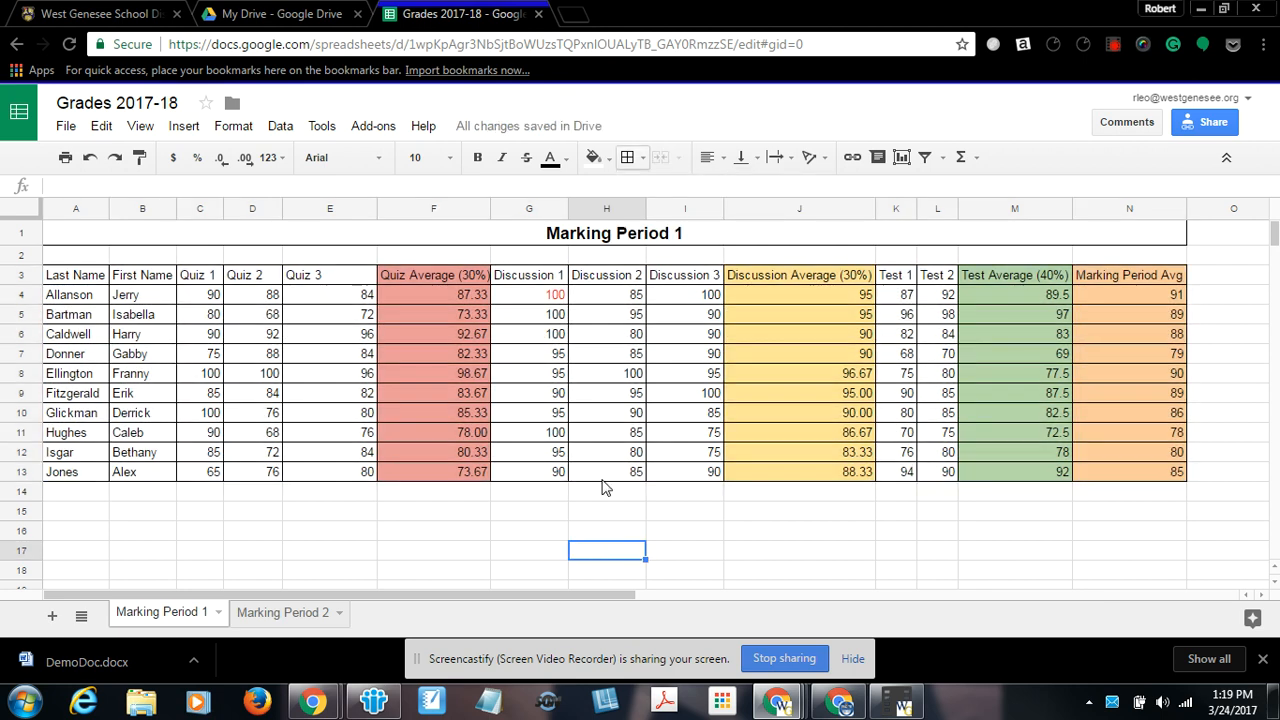
- On the Marking Period 2 sheet, insert two blank rows above the header row
{"action": "left_click", "coordinate": [290, 618]}
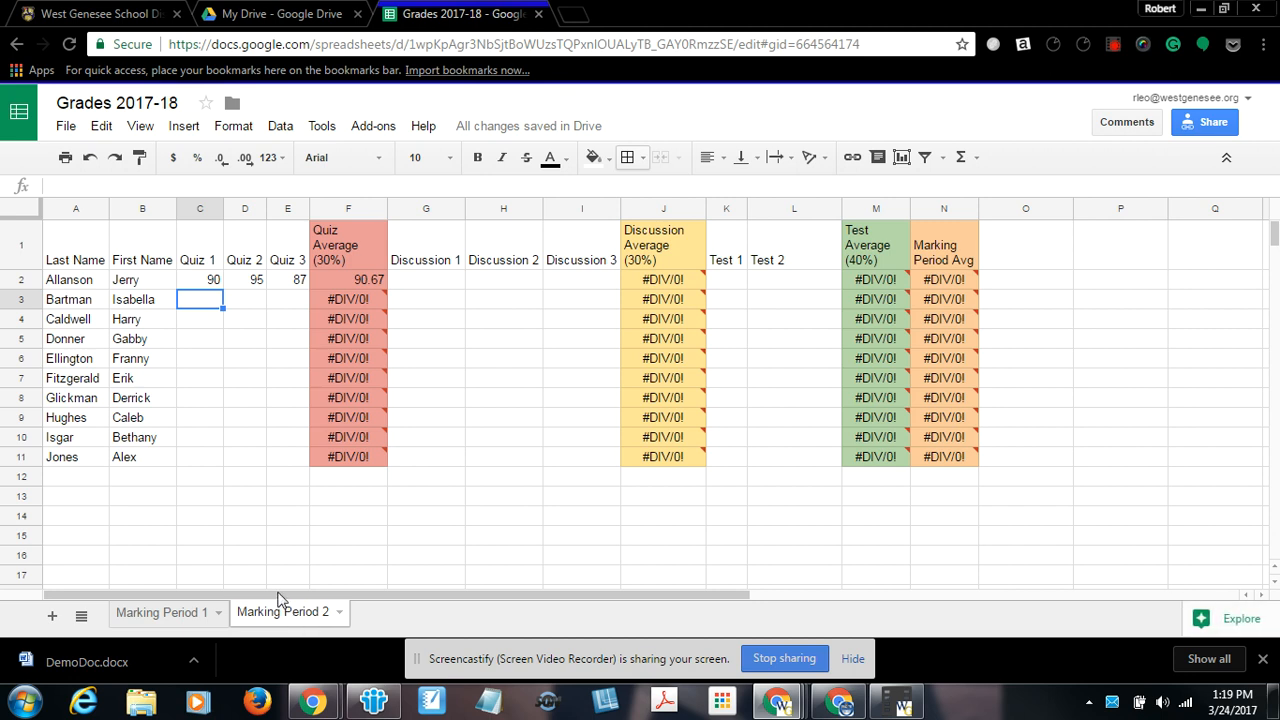
{"action": "left_click", "coordinate": [20, 247]}
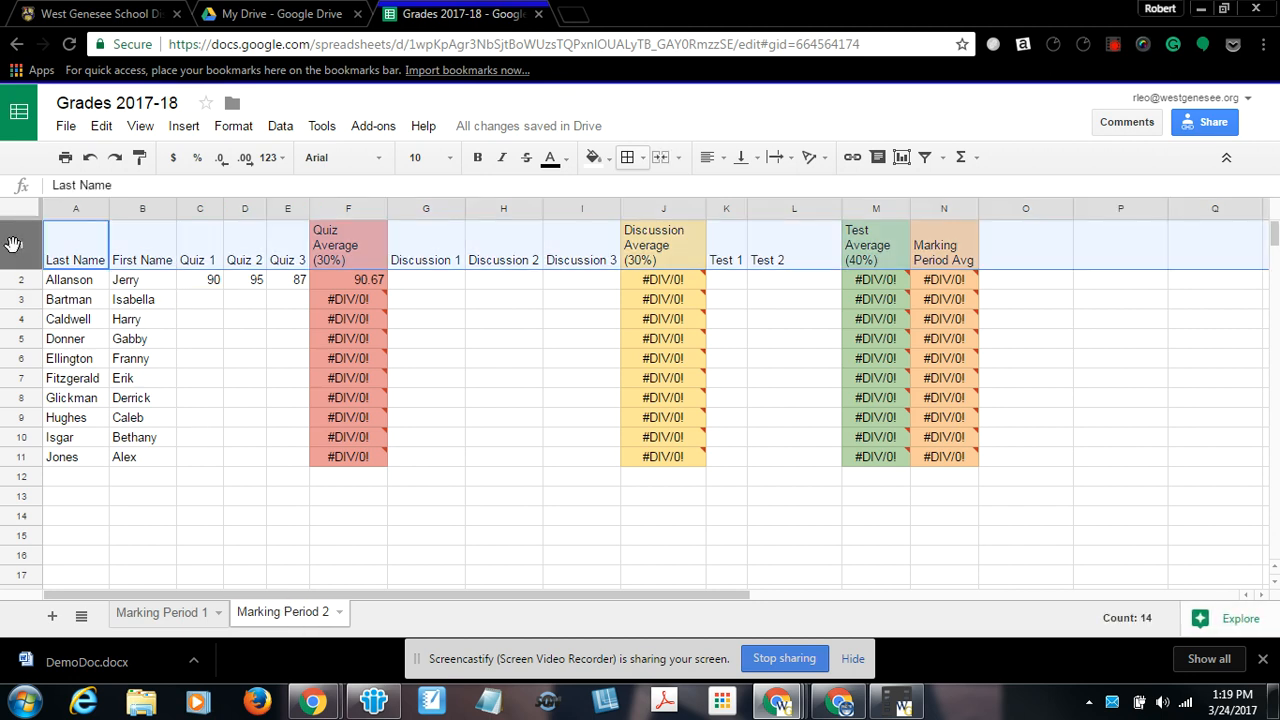
{"action": "left_click", "coordinate": [177, 131]}
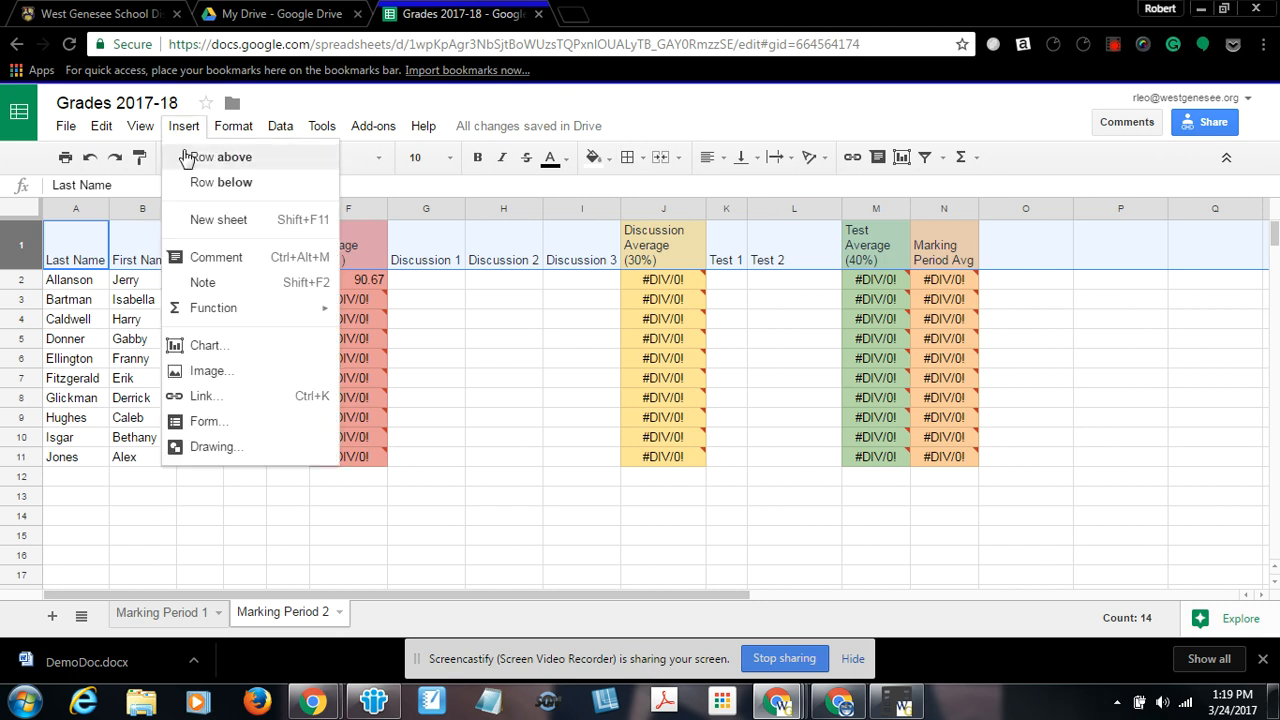
{"action": "left_click", "coordinate": [187, 160]}
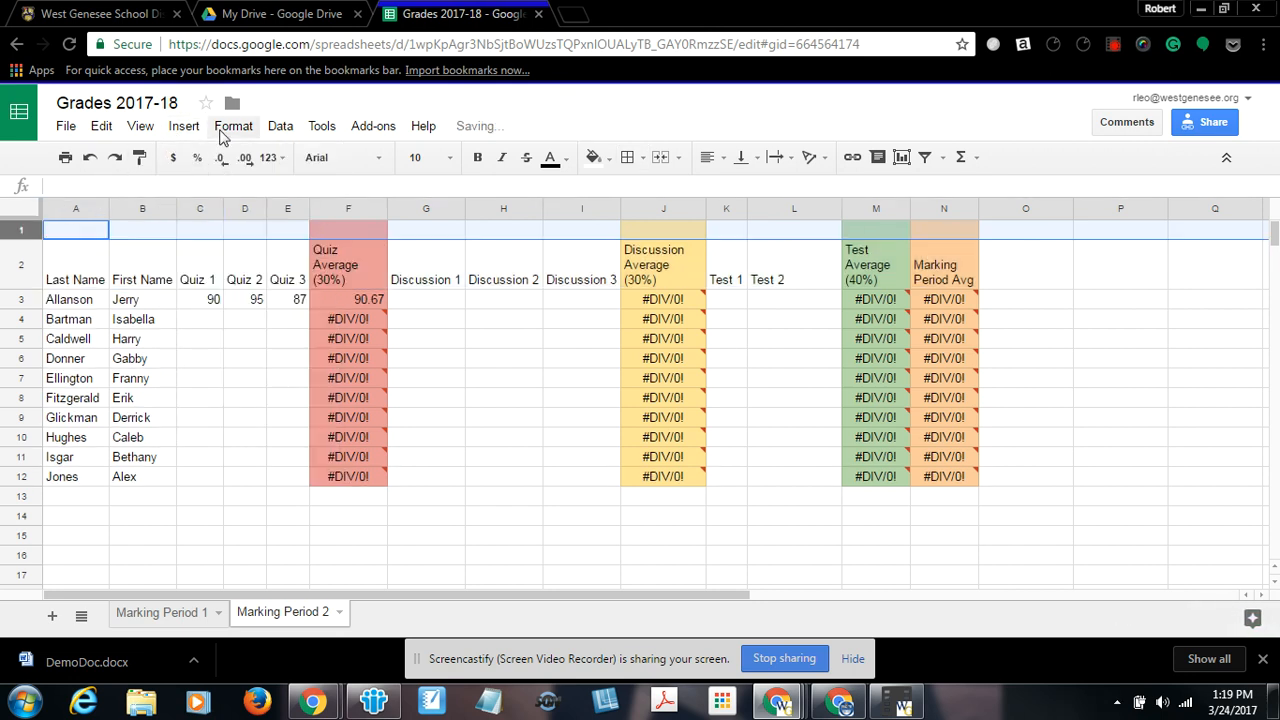
{"action": "left_click", "coordinate": [231, 128]}
{"action": "mouse_move", "coordinate": [178, 135]}
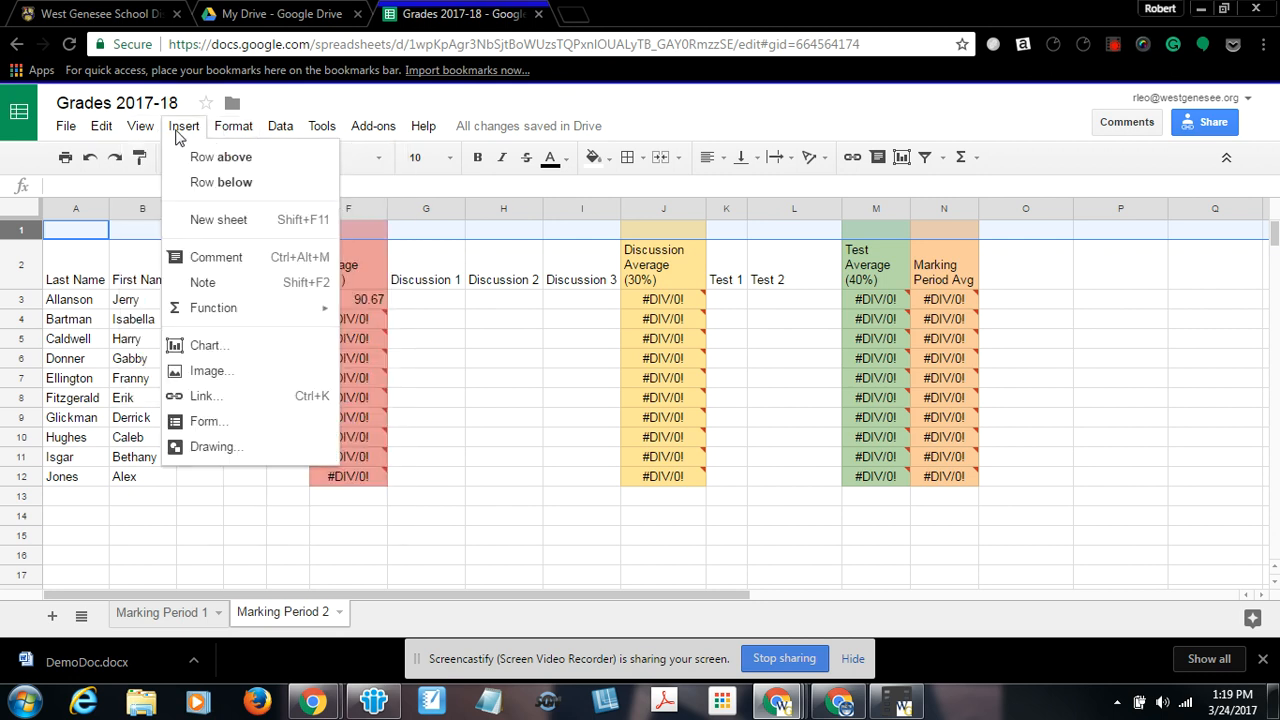
{"action": "left_click", "coordinate": [189, 157]}
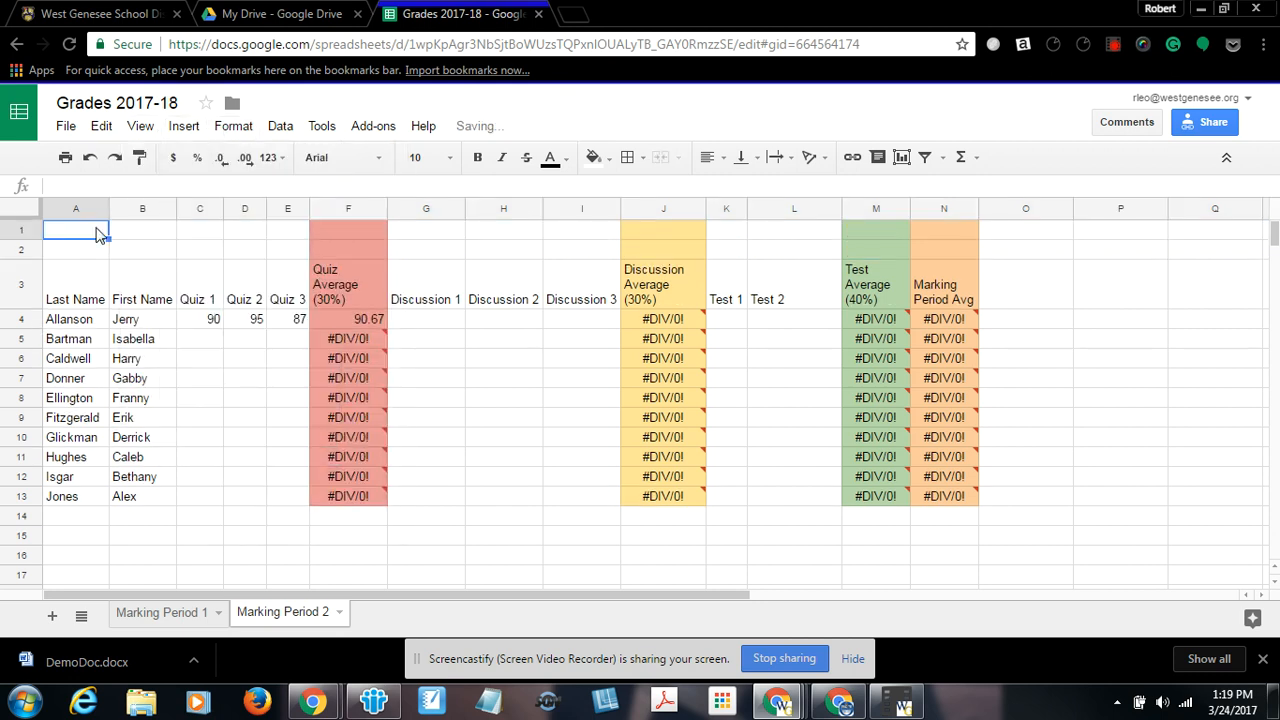
- Enter the title "Marking Period 2" in cell A1
{"action": "type", "text": "Marking Period 2"}
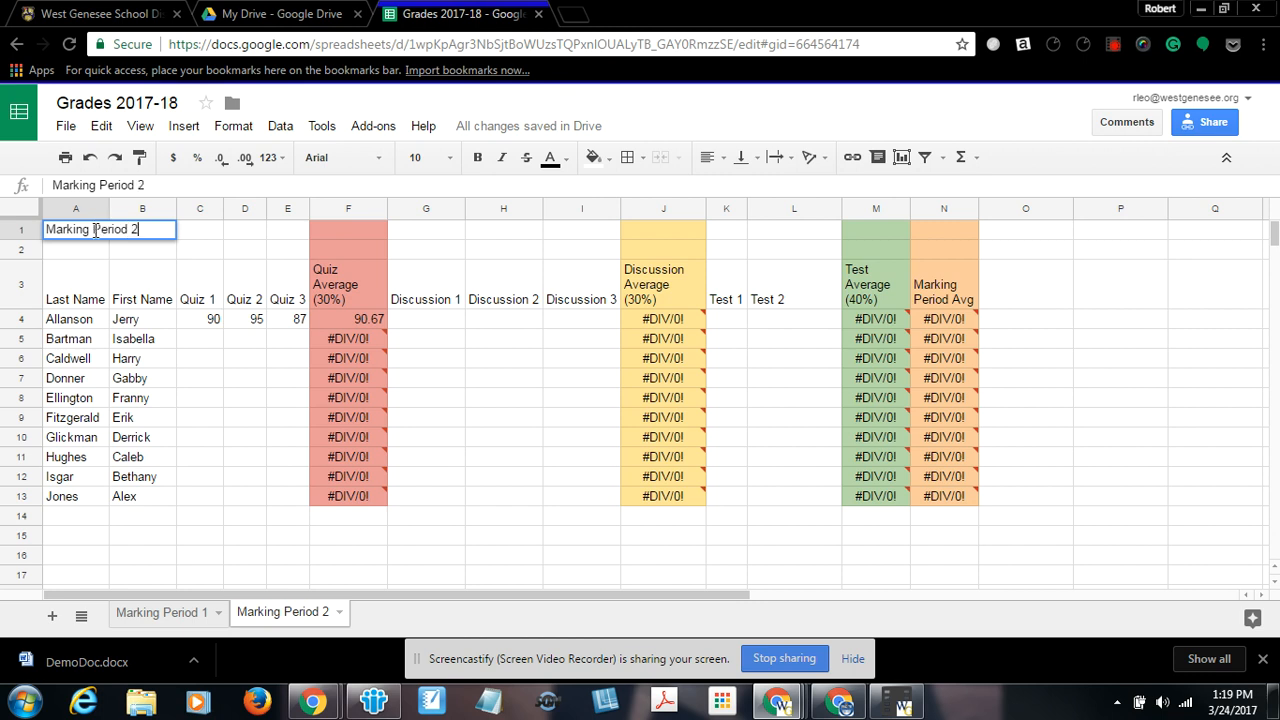
{"action": "left_click_drag", "start_coordinate": [59, 233], "coordinate": [259, 240]}
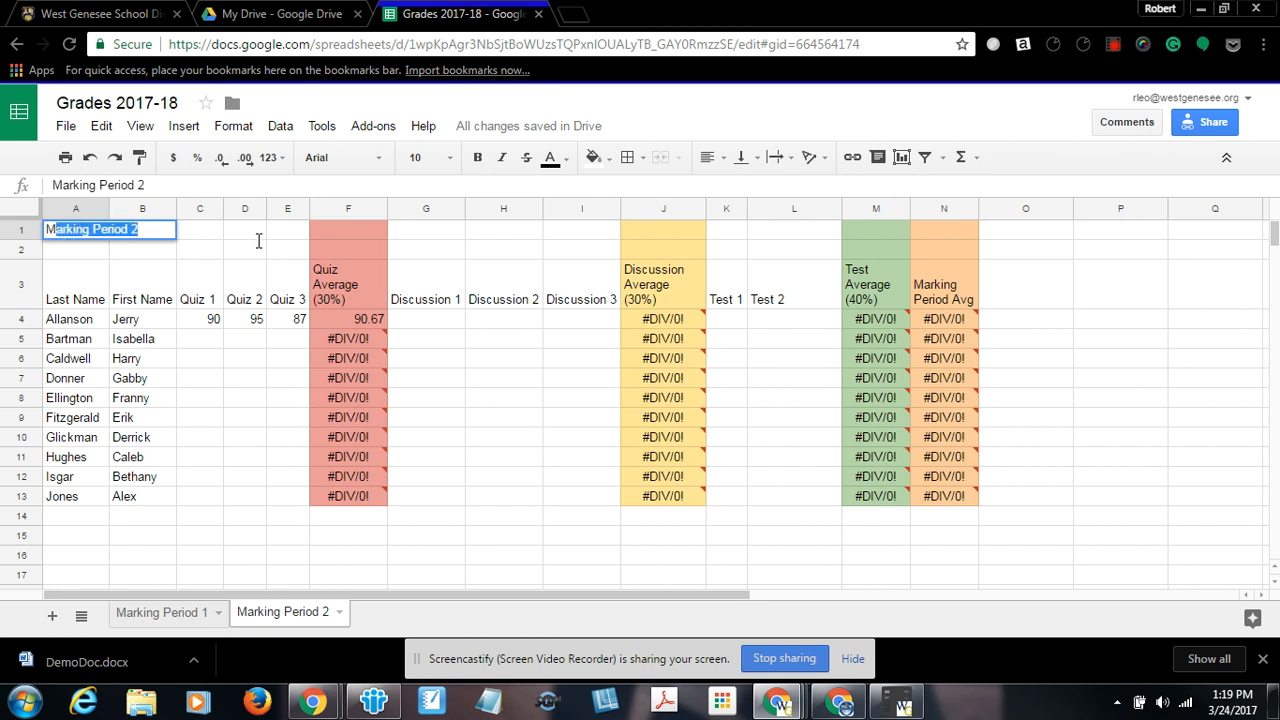
{"action": "left_click", "coordinate": [184, 231]}
- Merge cells A1 to N1 on the Marking Period 2 sheet and centre the title horizontally
{"action": "left_click_drag", "start_coordinate": [72, 230], "coordinate": [972, 240]}
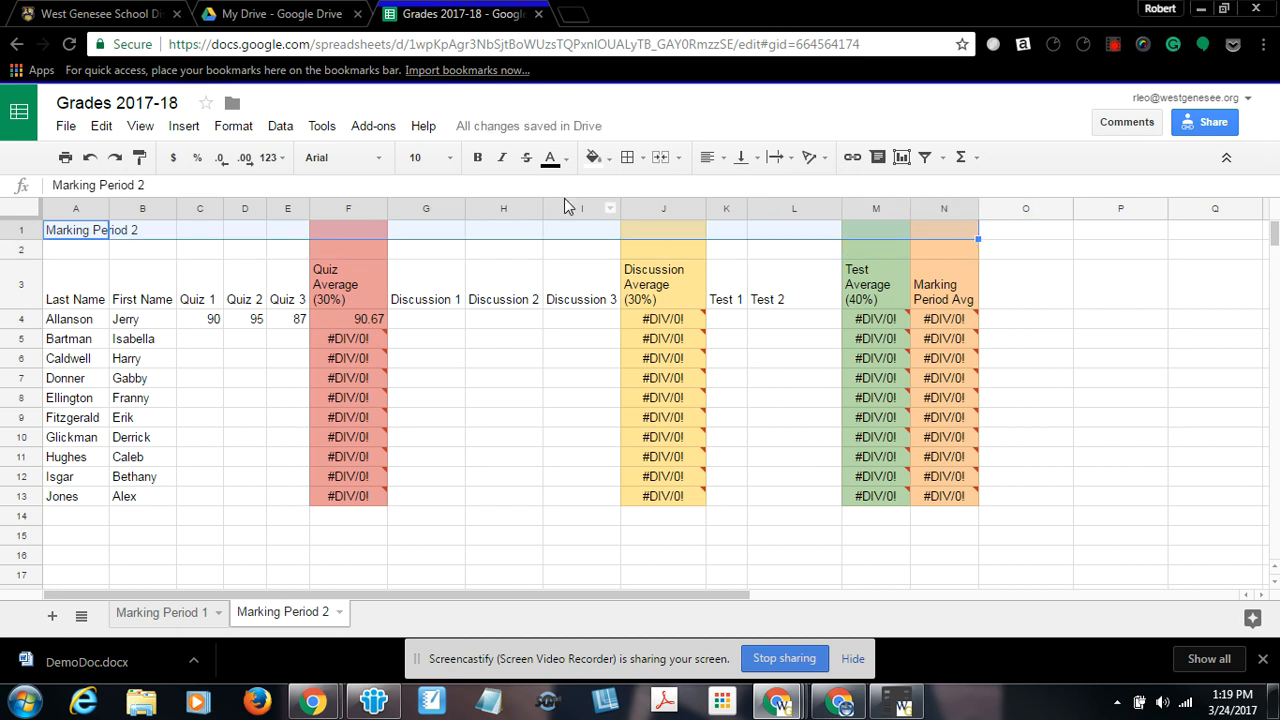
{"action": "left_click", "coordinate": [664, 158]}
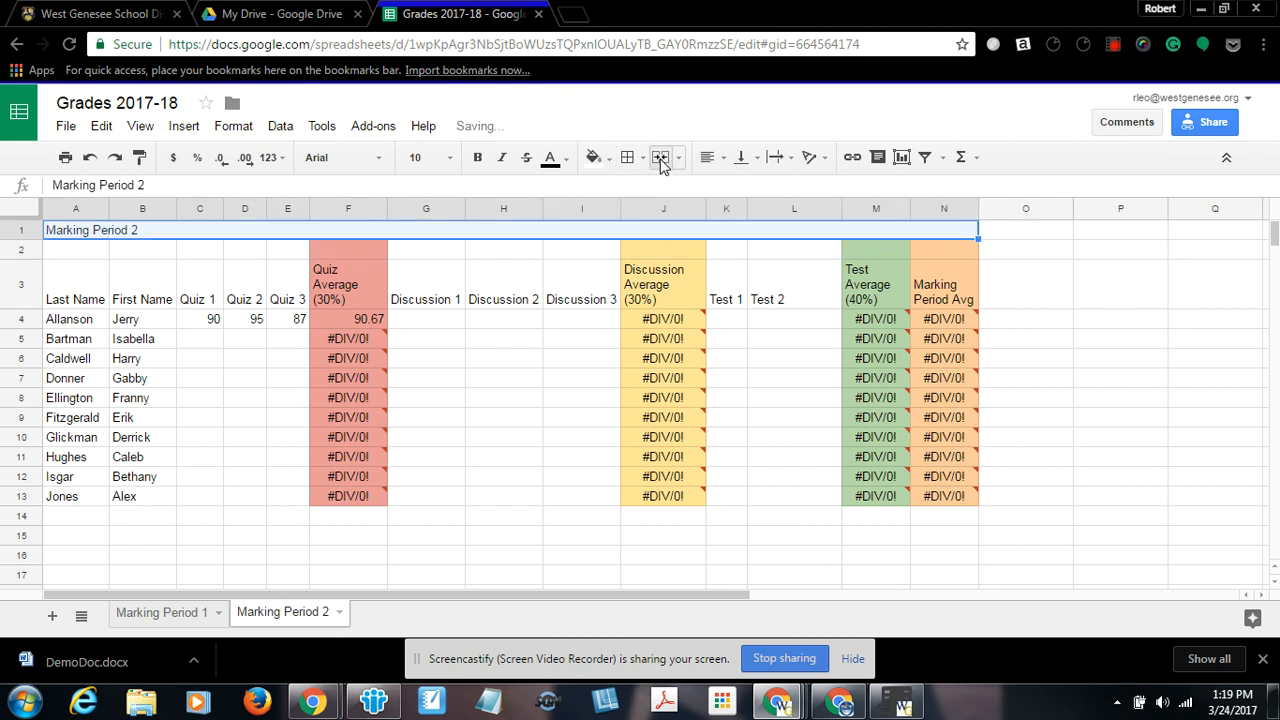
{"action": "left_click", "coordinate": [716, 162]}
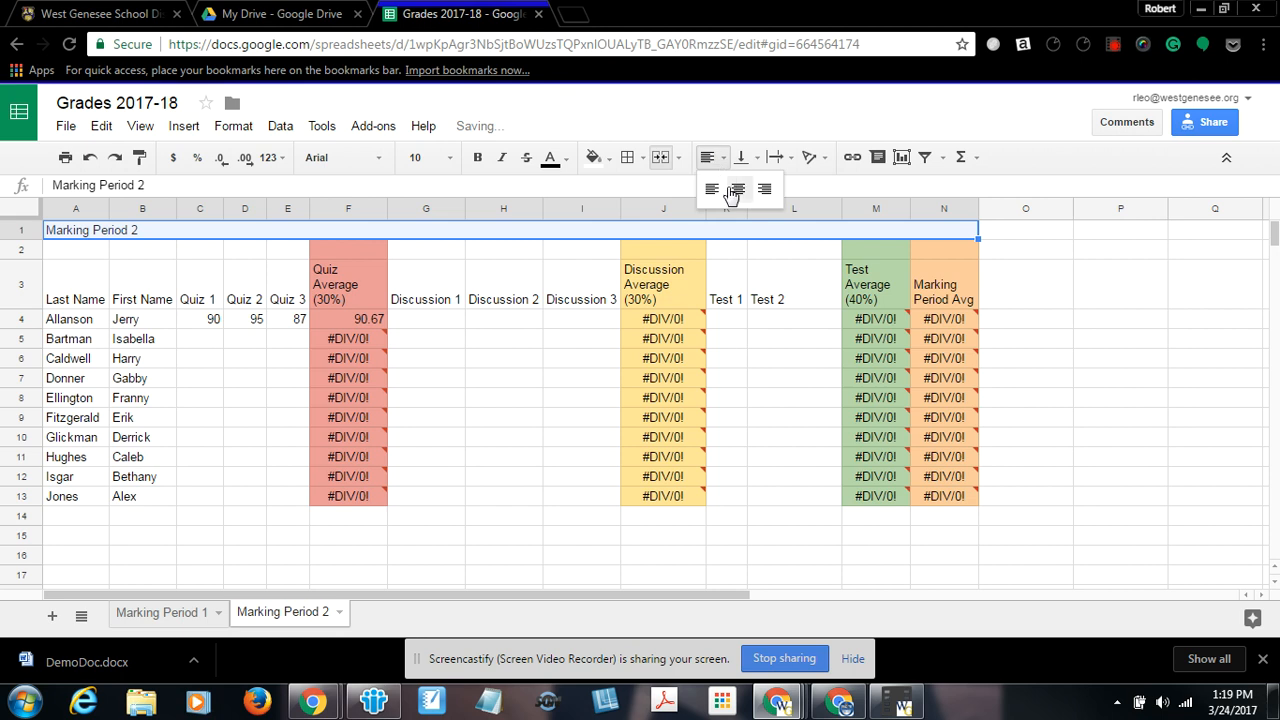
{"action": "left_click", "coordinate": [737, 188]}
- Make the "Marking Period 2" title bold and set its font size to 14
{"action": "left_click", "coordinate": [479, 158]}
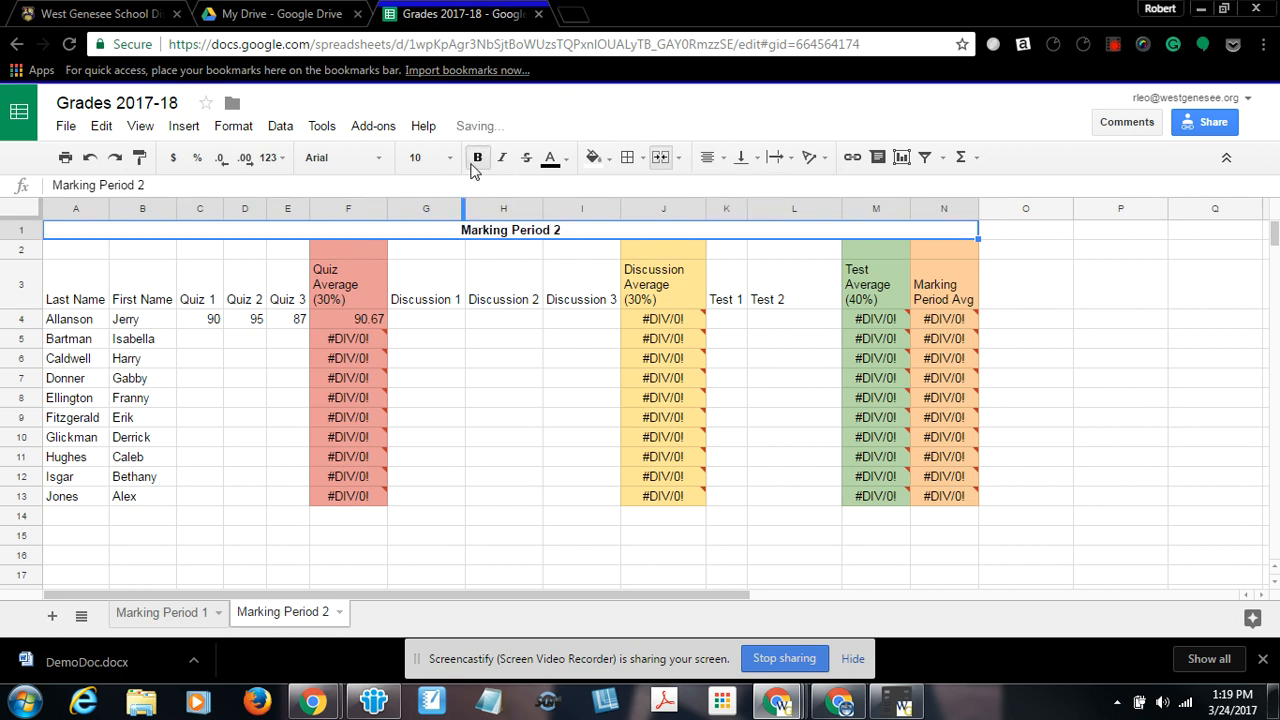
{"action": "left_click", "coordinate": [447, 160]}
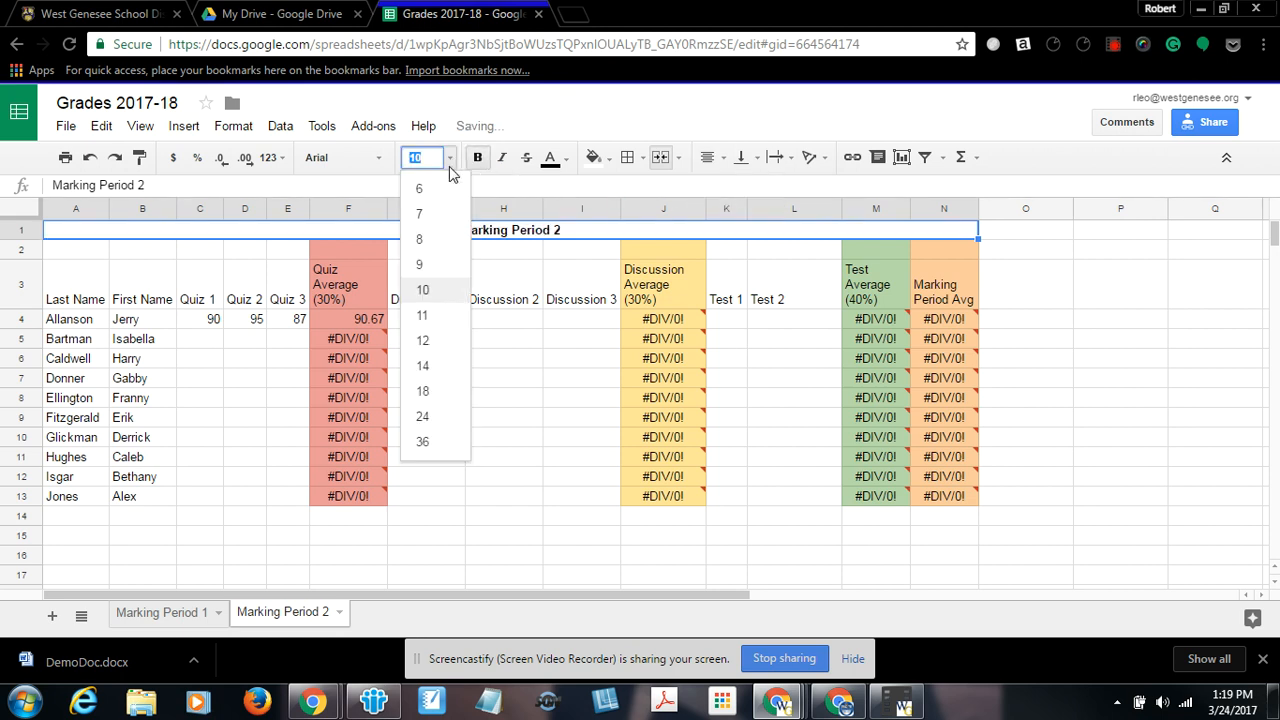
{"action": "left_click", "coordinate": [421, 365]}
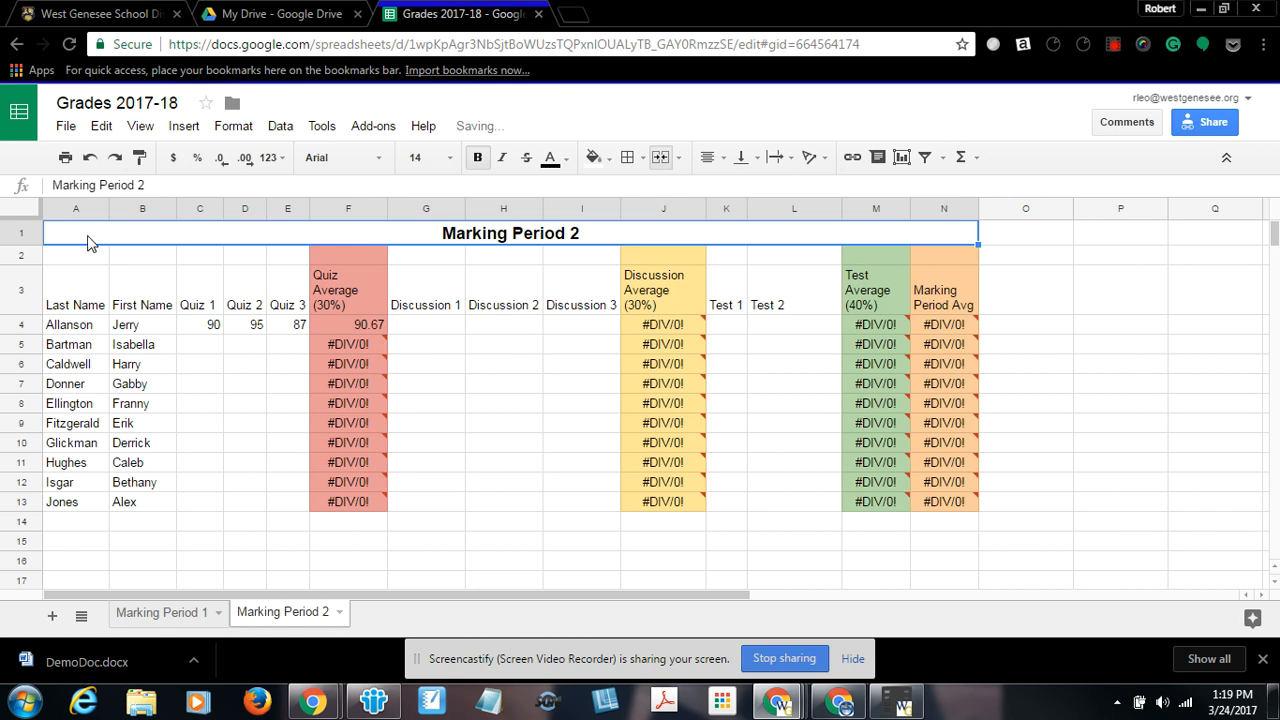
- Apply all borders to cells A1 to N13, covering the Marking Period 2 title and the grade table
{"action": "left_click_drag", "start_coordinate": [89, 243], "coordinate": [965, 508]}
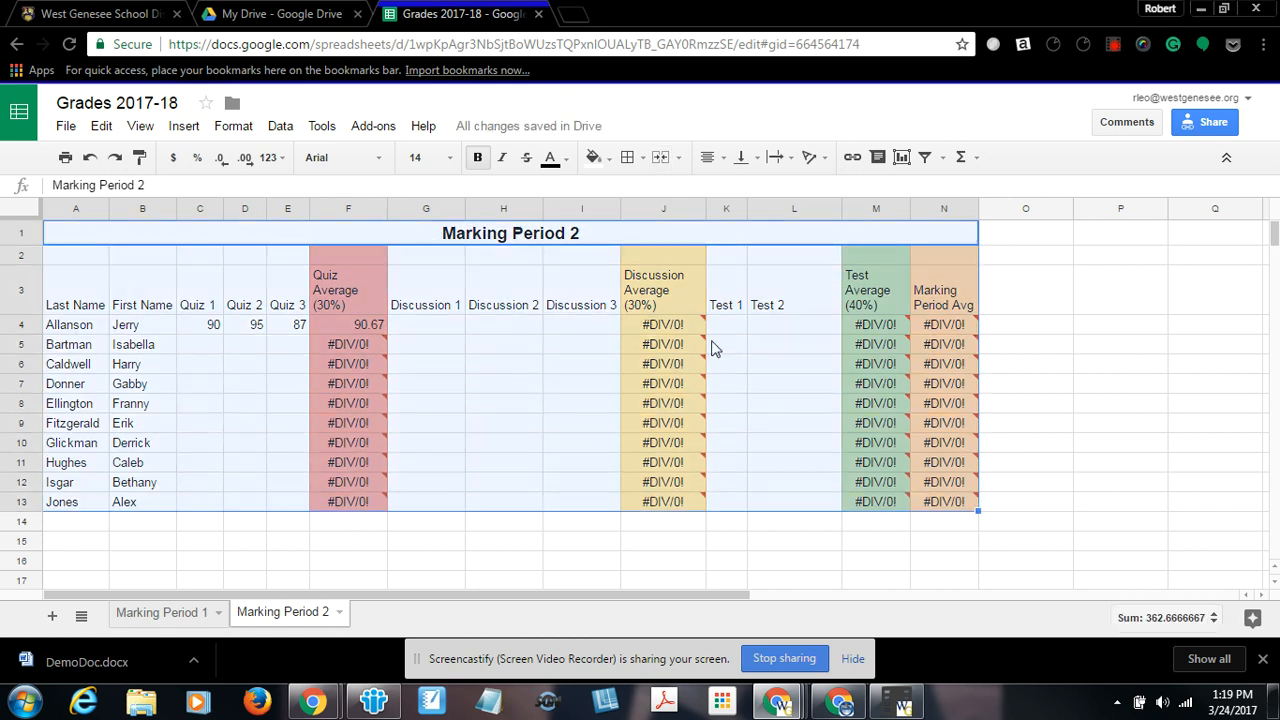
{"action": "left_click", "coordinate": [627, 157]}
{"action": "left_click", "coordinate": [636, 194]}
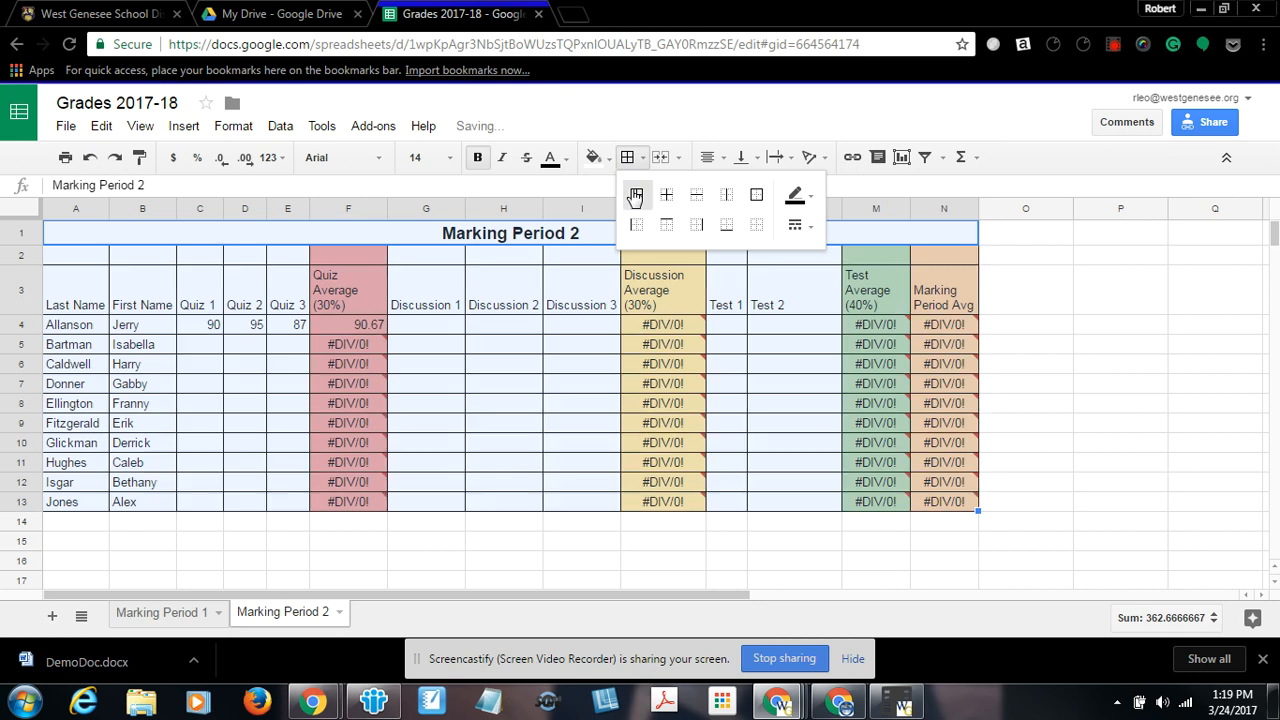
{"action": "left_click", "coordinate": [438, 258]}
- Clear all borders from cells A2 to N2 in the blank row under the Marking Period 2 title
{"action": "left_click_drag", "start_coordinate": [57, 257], "coordinate": [936, 259]}
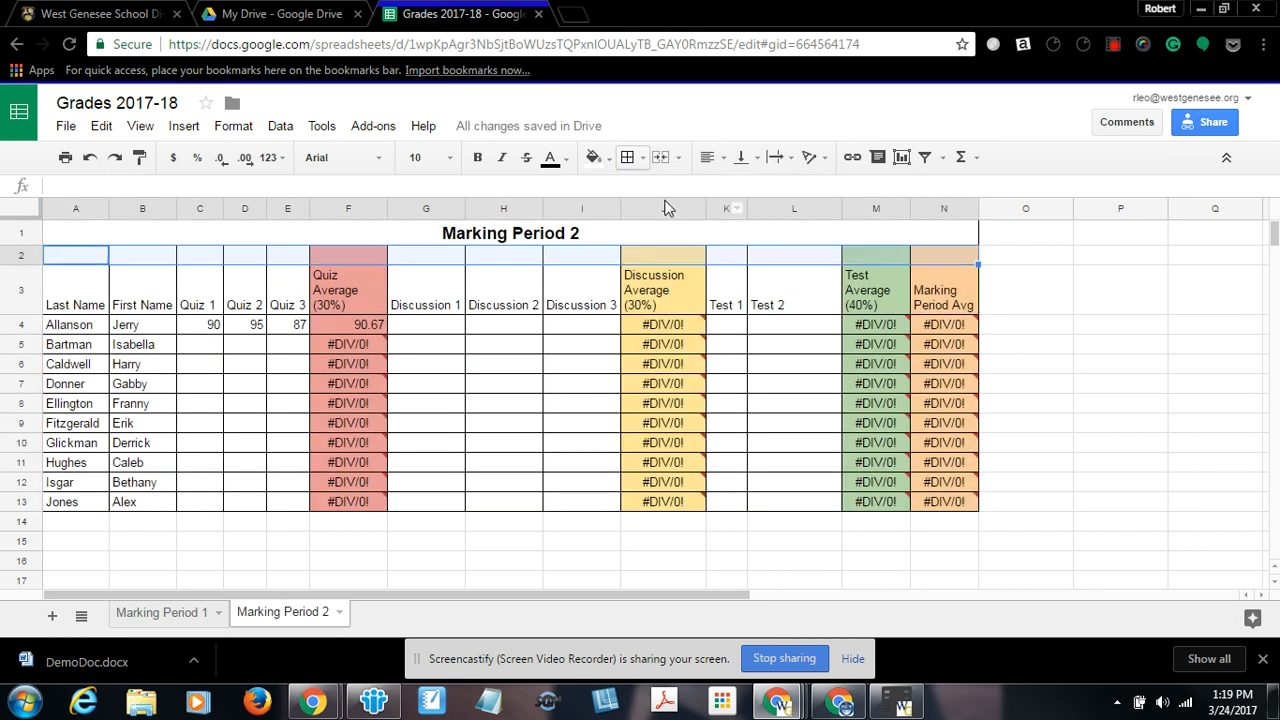
{"action": "left_click", "coordinate": [646, 160]}
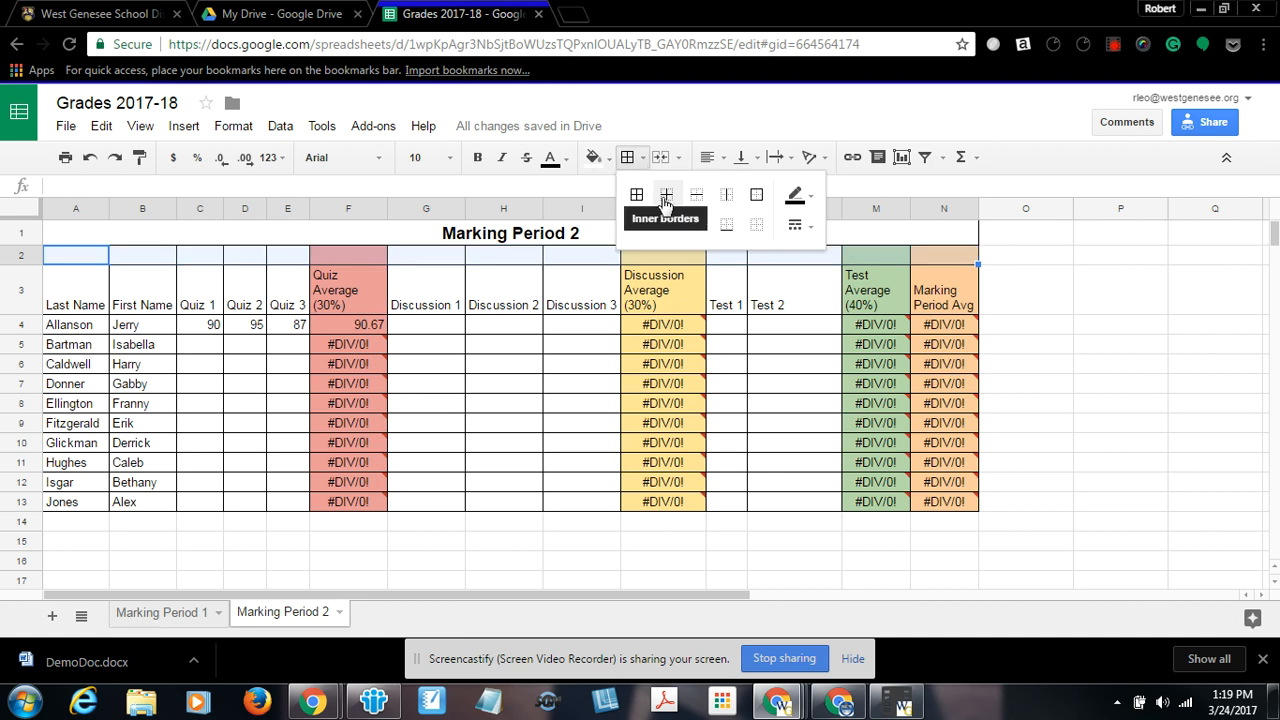
{"action": "left_click", "coordinate": [757, 196]}
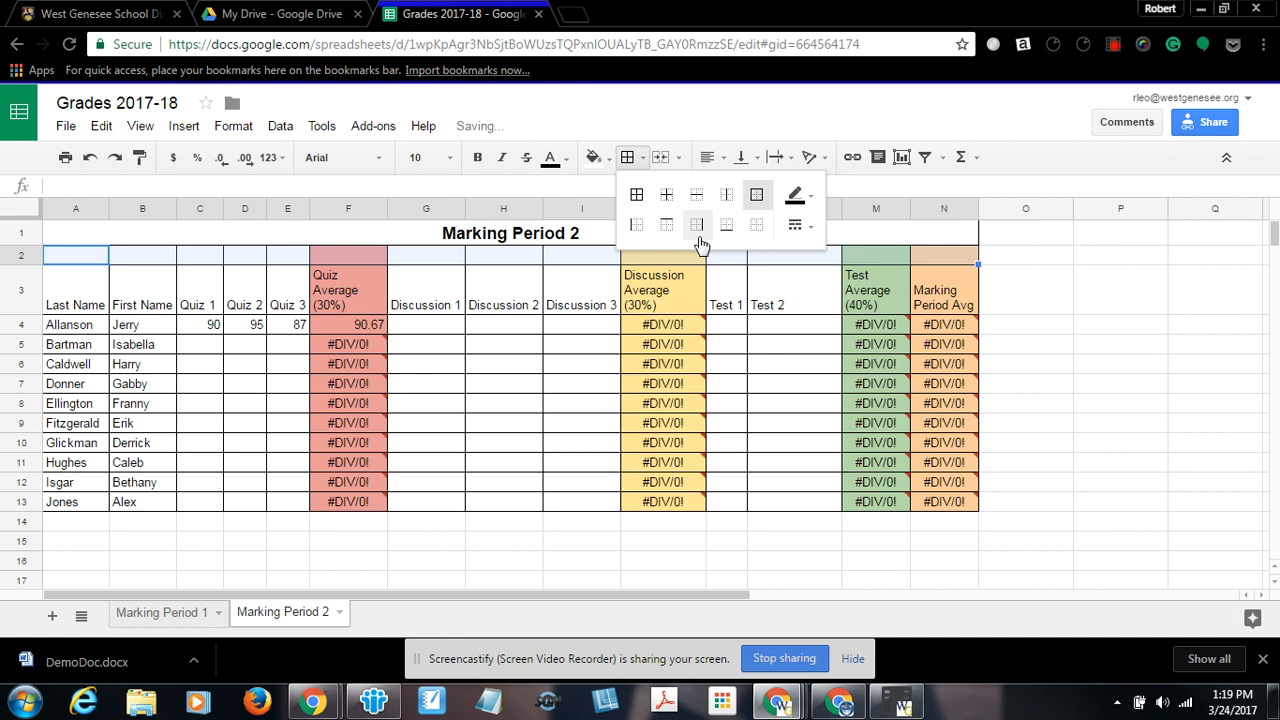
{"action": "left_click", "coordinate": [668, 198]}
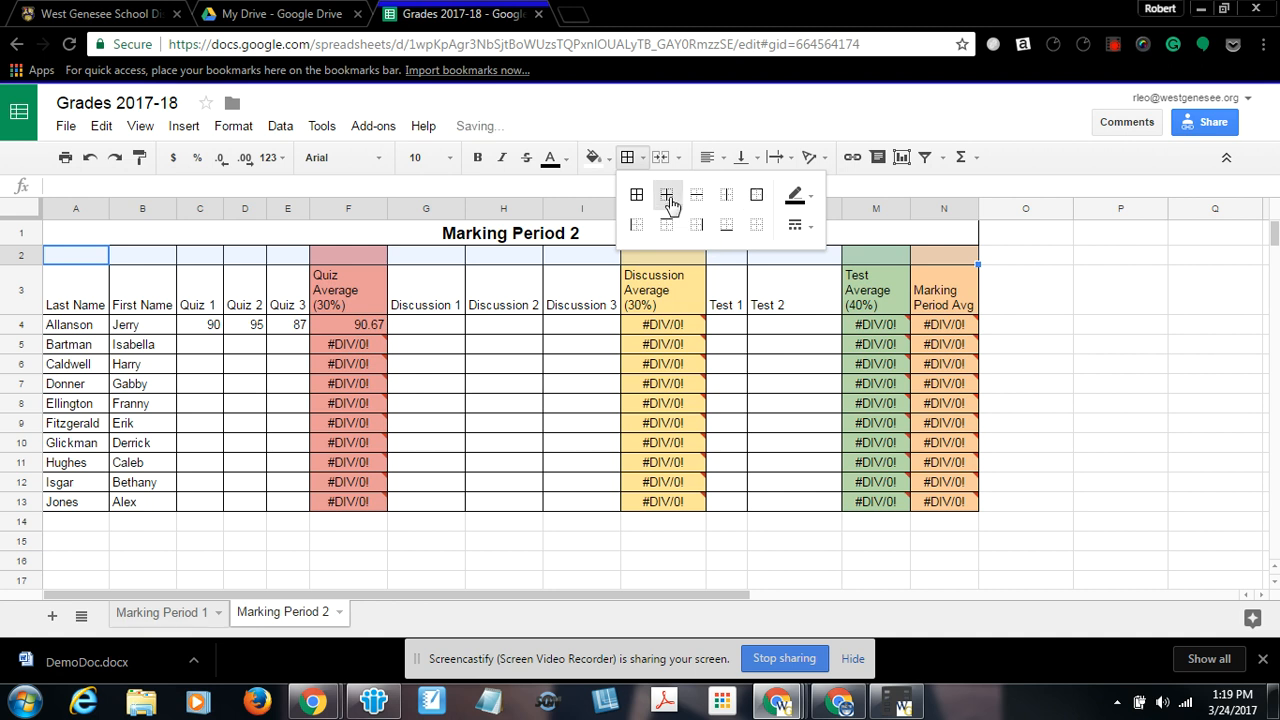
{"action": "left_click", "coordinate": [756, 226]}
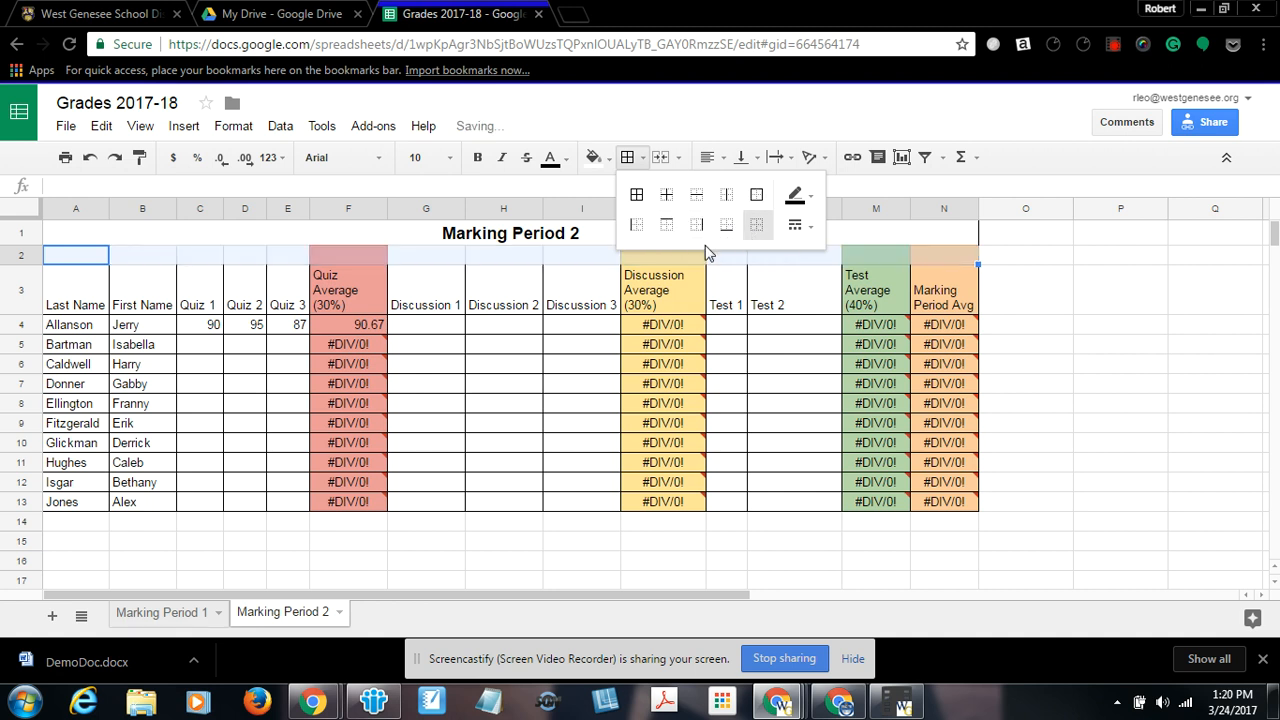
{"action": "left_click", "coordinate": [313, 250]}
- Add an outer border around cells A2 to N2 in the blank row
{"action": "left_click_drag", "start_coordinate": [57, 252], "coordinate": [937, 262]}
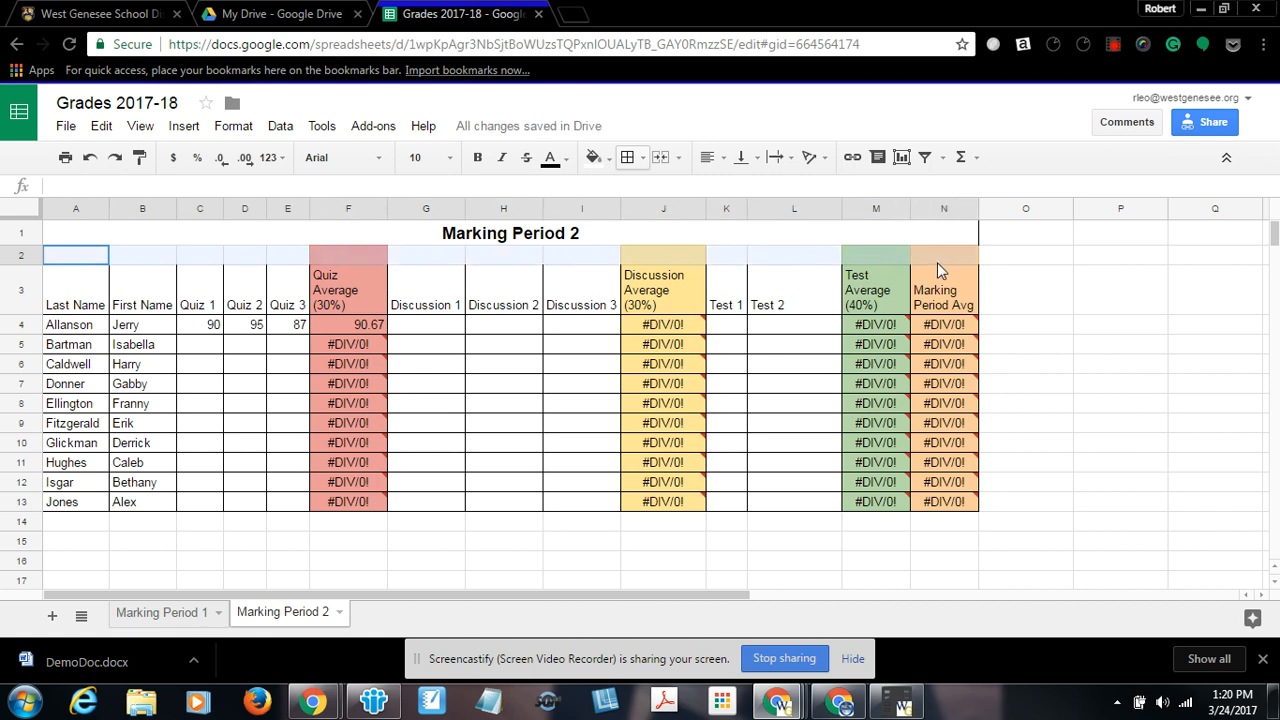
{"action": "left_click", "coordinate": [640, 160]}
{"action": "left_click", "coordinate": [756, 198]}
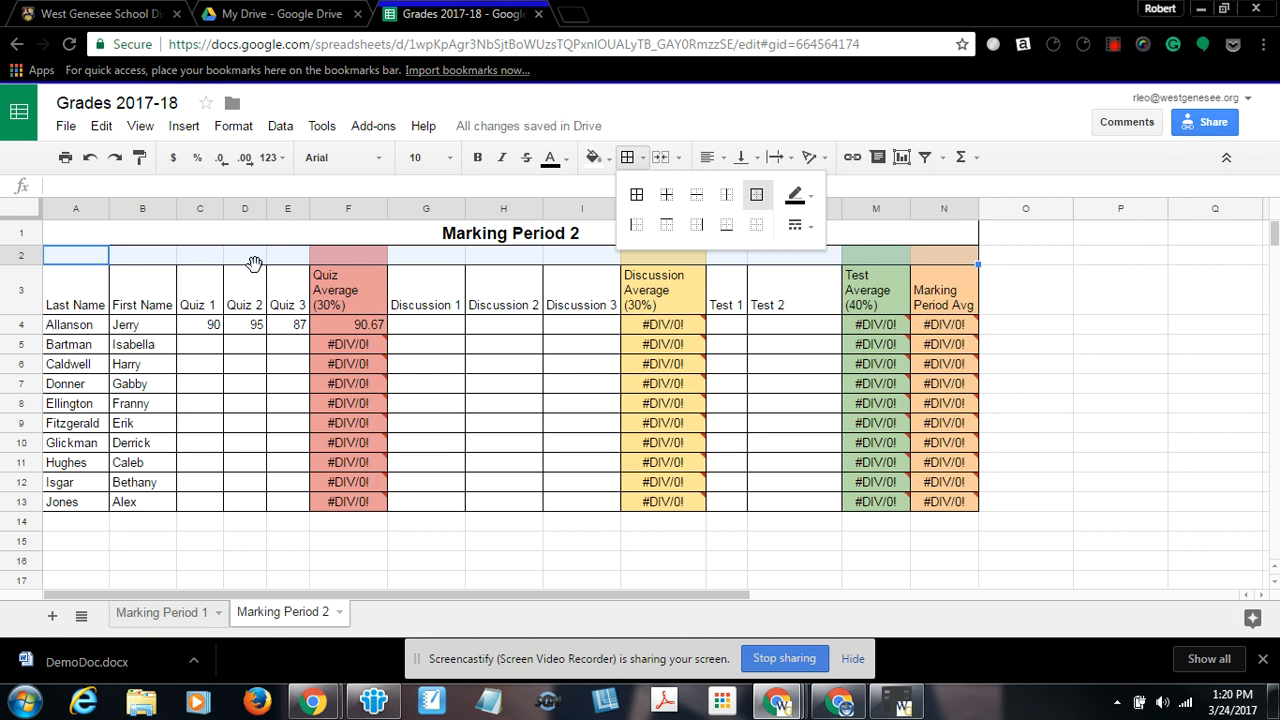
{"action": "left_click", "coordinate": [253, 293]}
- Reset the fill colours of cells F2 to N2 in the blank row on the Marking Period 2 sheet
{"action": "left_click", "coordinate": [315, 260]}
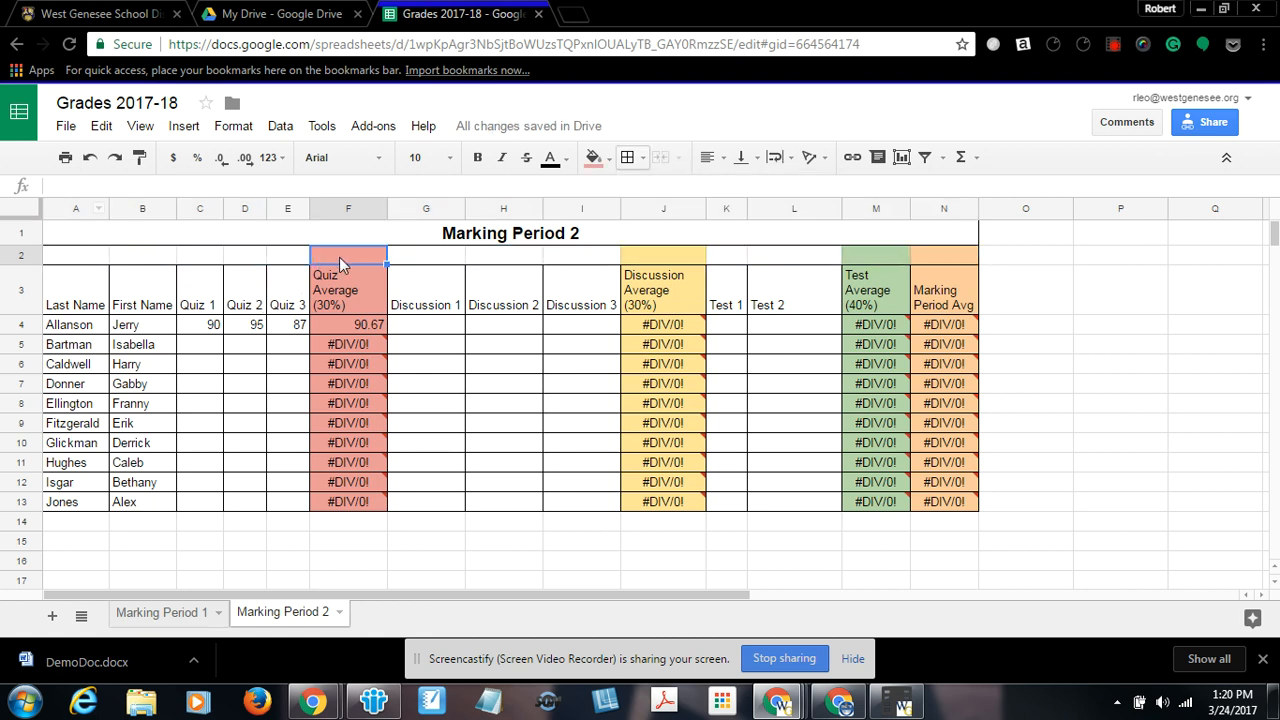
{"action": "left_click_drag", "start_coordinate": [340, 258], "coordinate": [940, 260]}
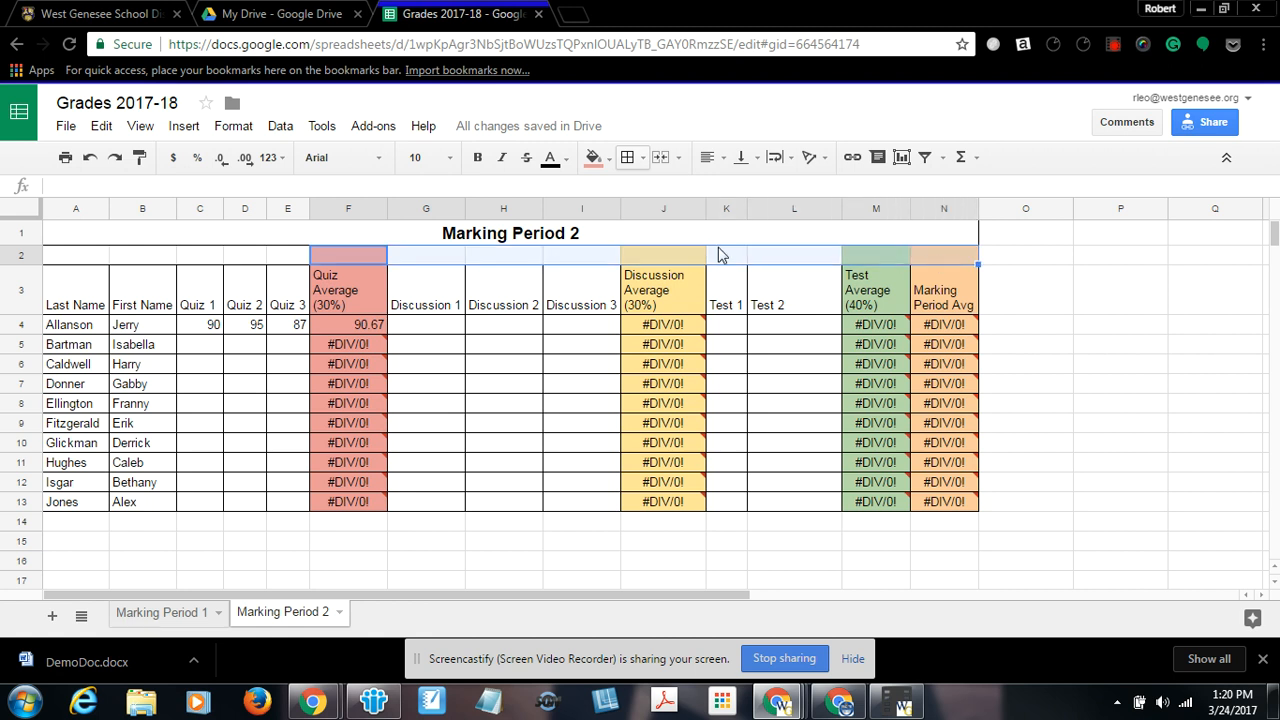
{"action": "left_click", "coordinate": [594, 157]}
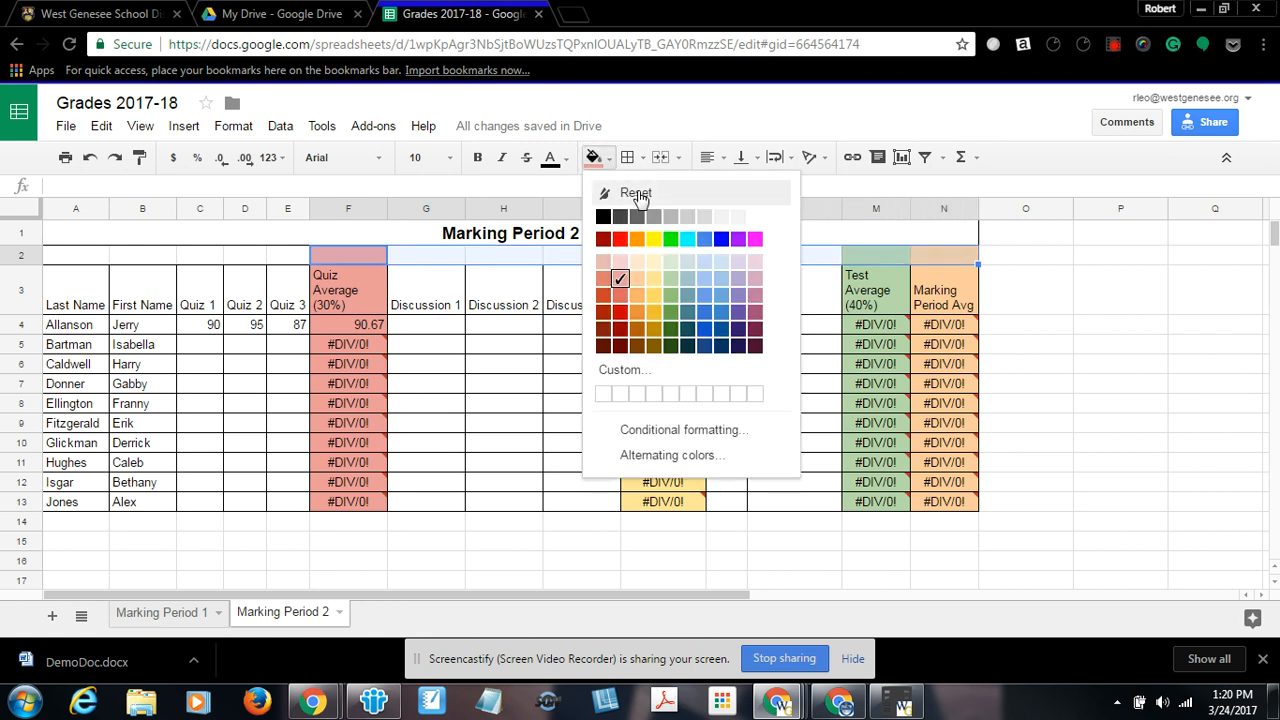
{"action": "left_click", "coordinate": [636, 194]}
{"action": "left_click", "coordinate": [537, 585]}
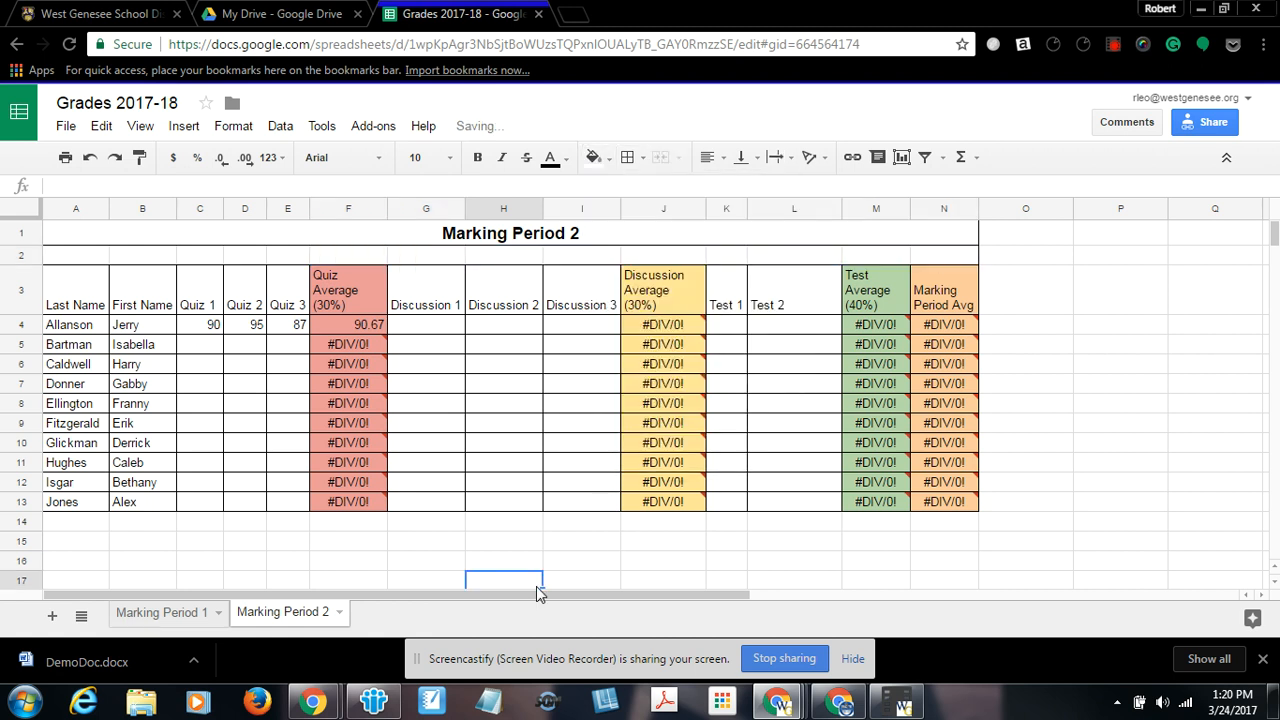
{"action": "left_click", "coordinate": [338, 612]}
{"action": "left_click", "coordinate": [582, 541]}
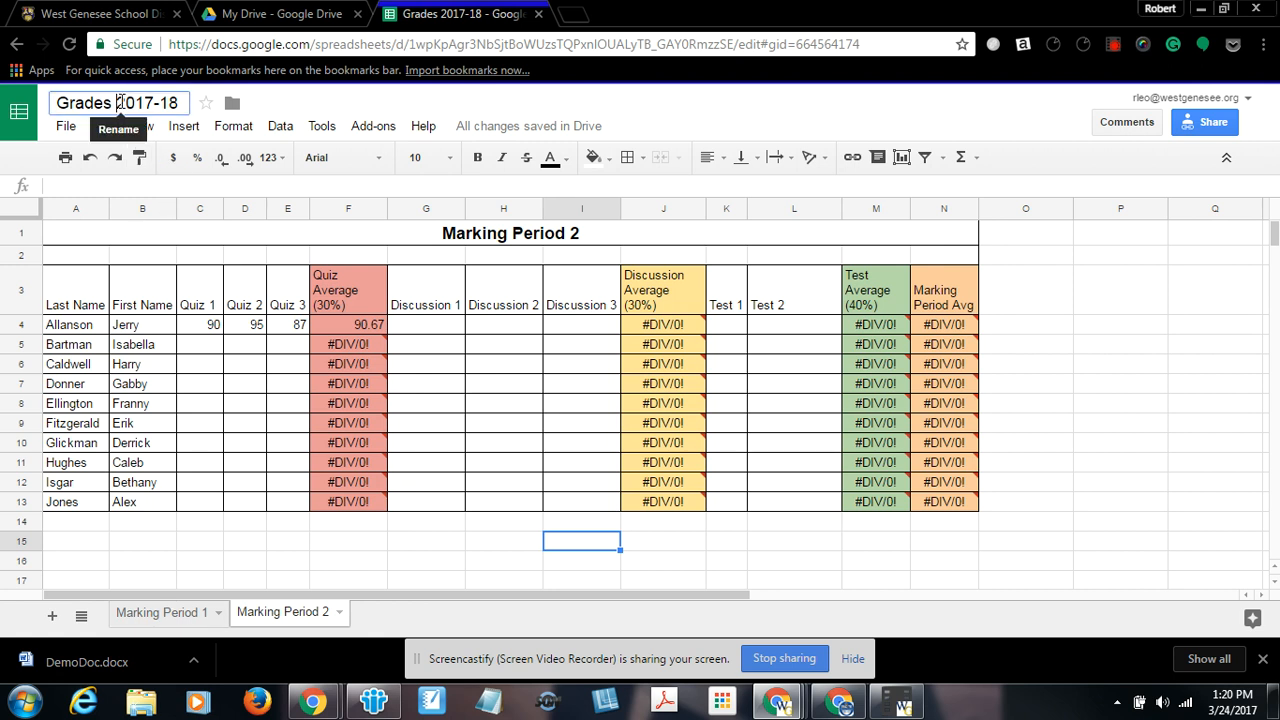
{"action": "left_click", "coordinate": [66, 128]}
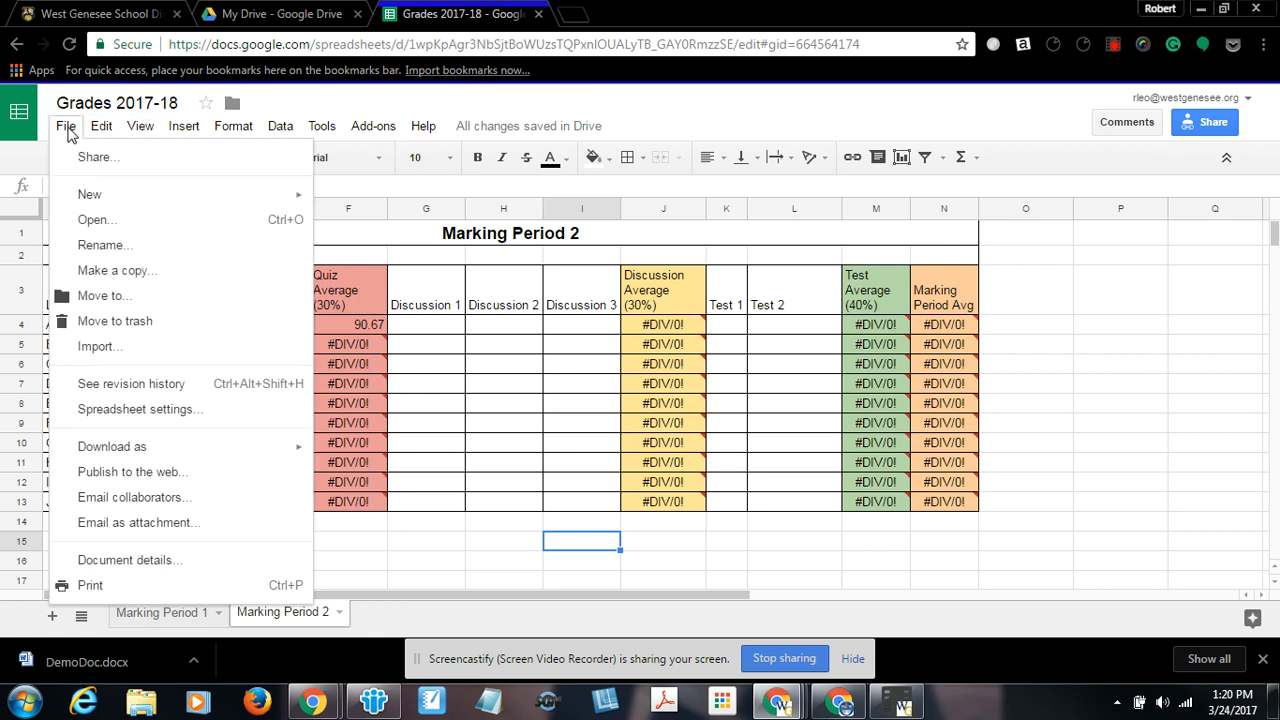
- Review the spreadsheet's advanced link sharing options and access levels, and leave them without saving
{"action": "left_click", "coordinate": [1214, 128]}
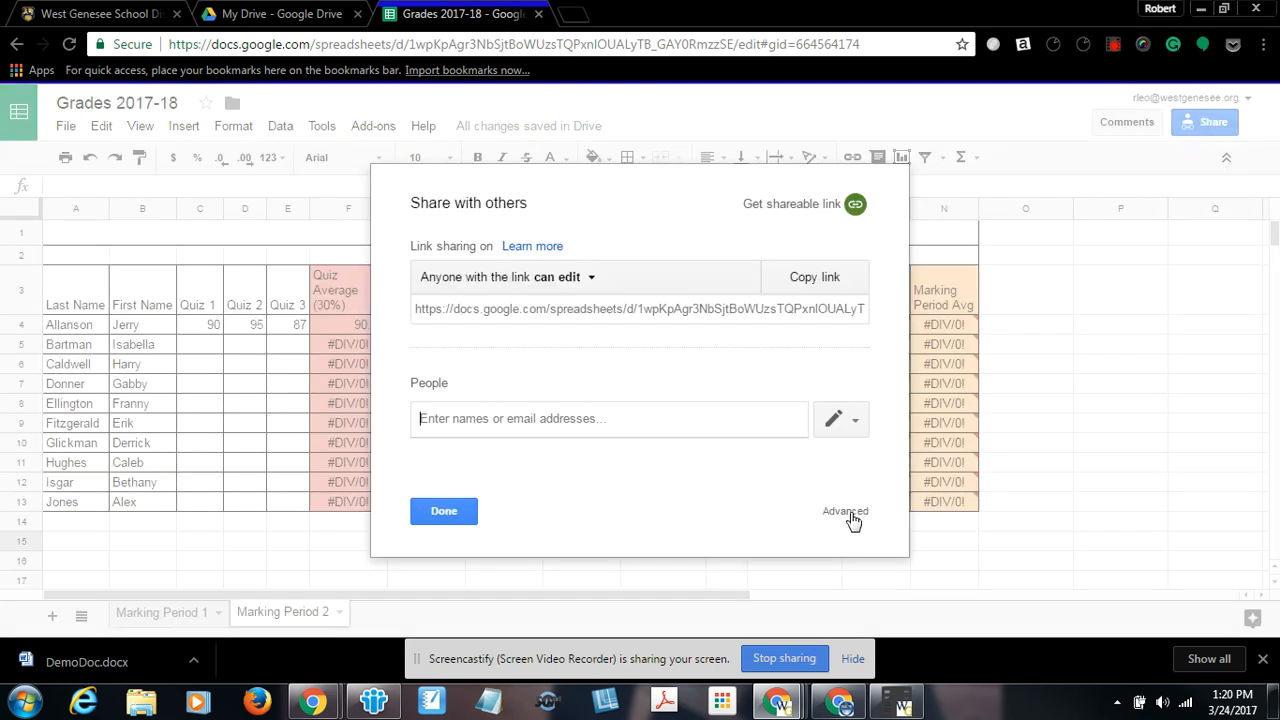
{"action": "left_click", "coordinate": [845, 512]}
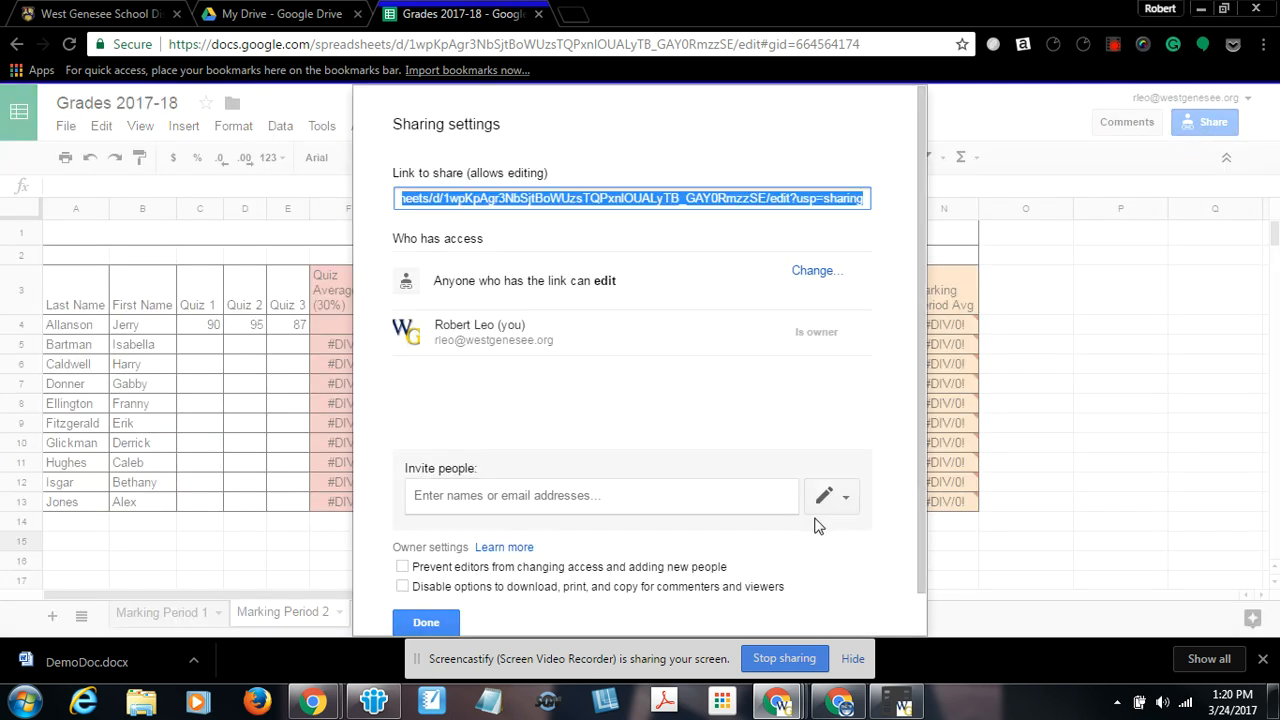
{"action": "left_click", "coordinate": [806, 270]}
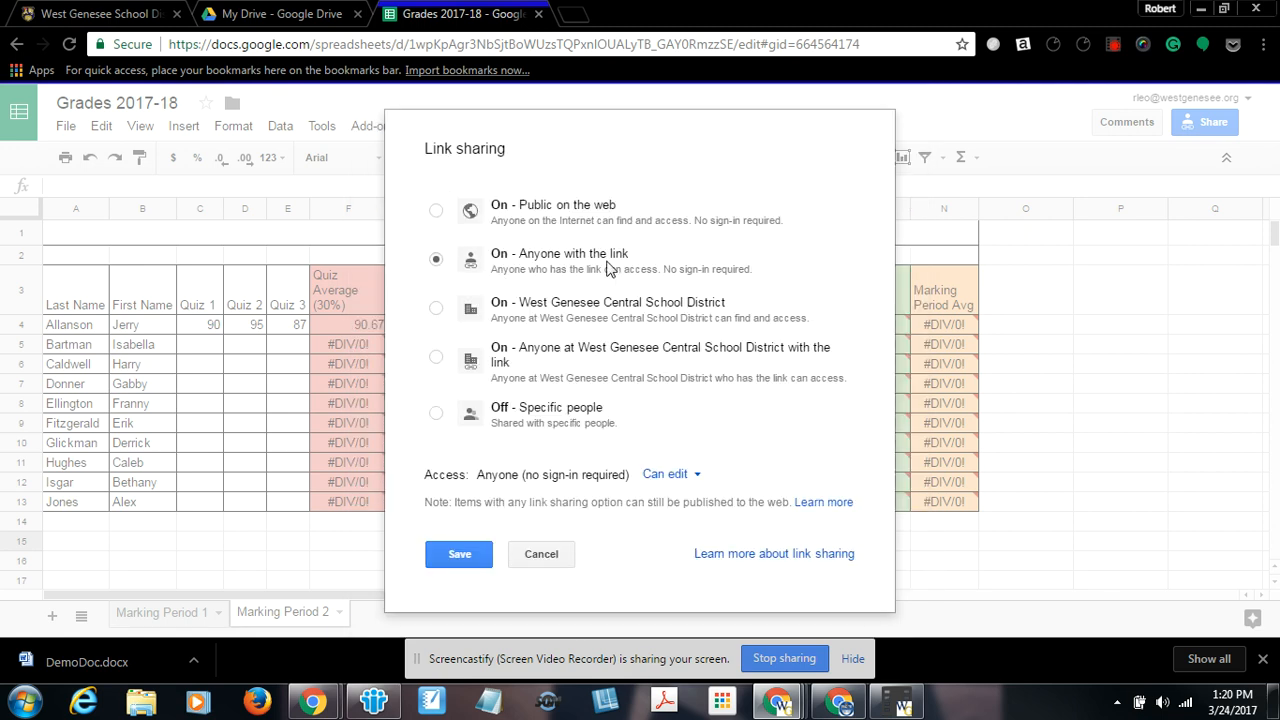
{"action": "left_click", "coordinate": [703, 476]}
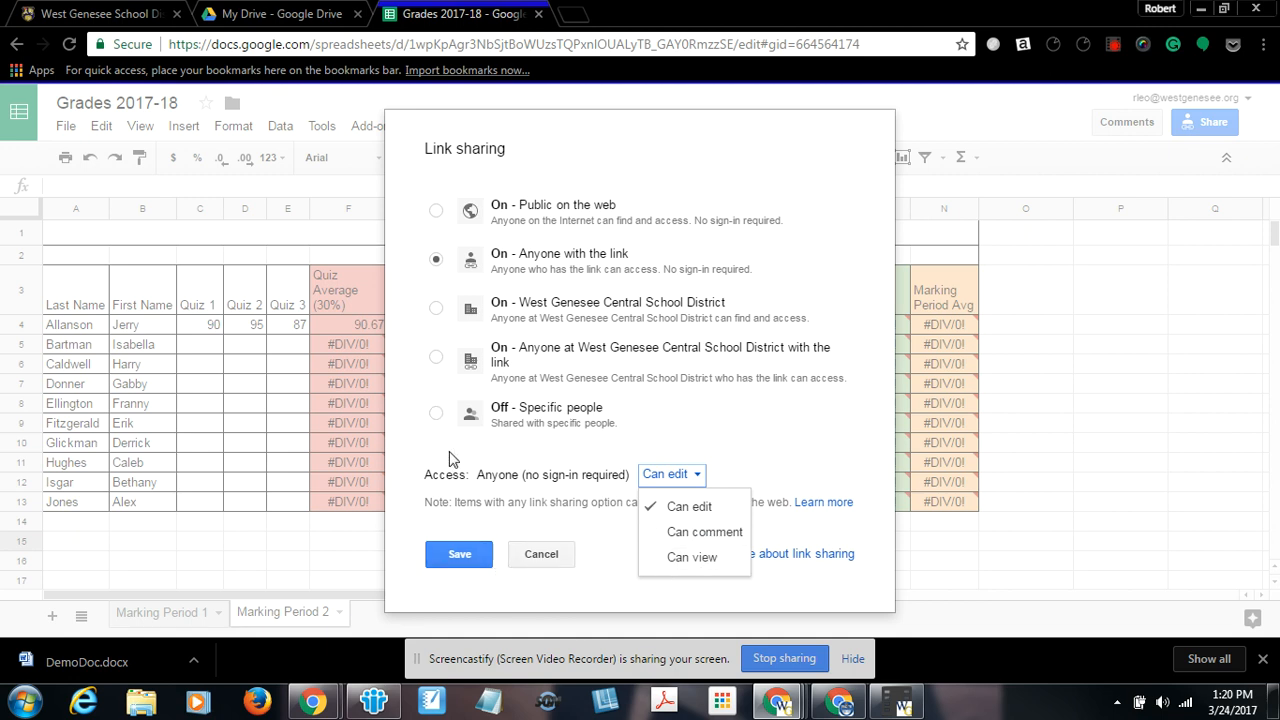
{"action": "left_click", "coordinate": [542, 556]}
- Review the permission levels for inviting people, cancel the invitation and close the sharing settings
{"action": "left_click", "coordinate": [460, 498]}
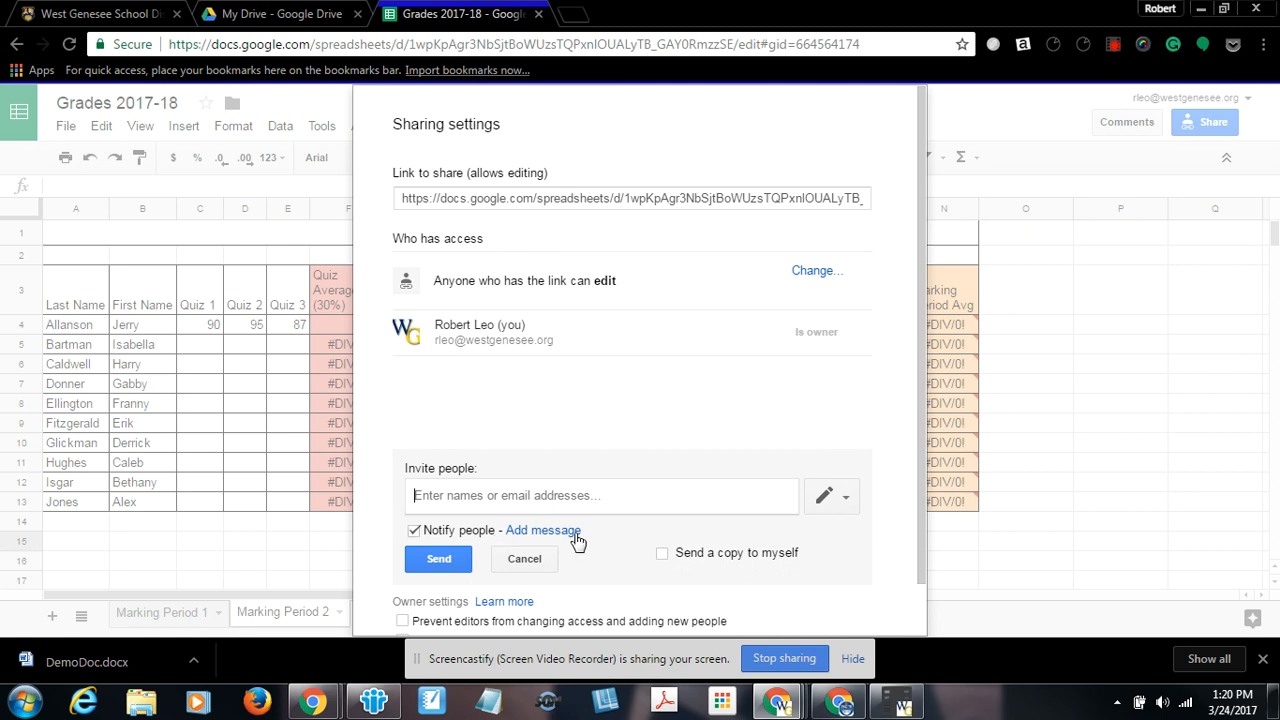
{"action": "left_click", "coordinate": [845, 498]}
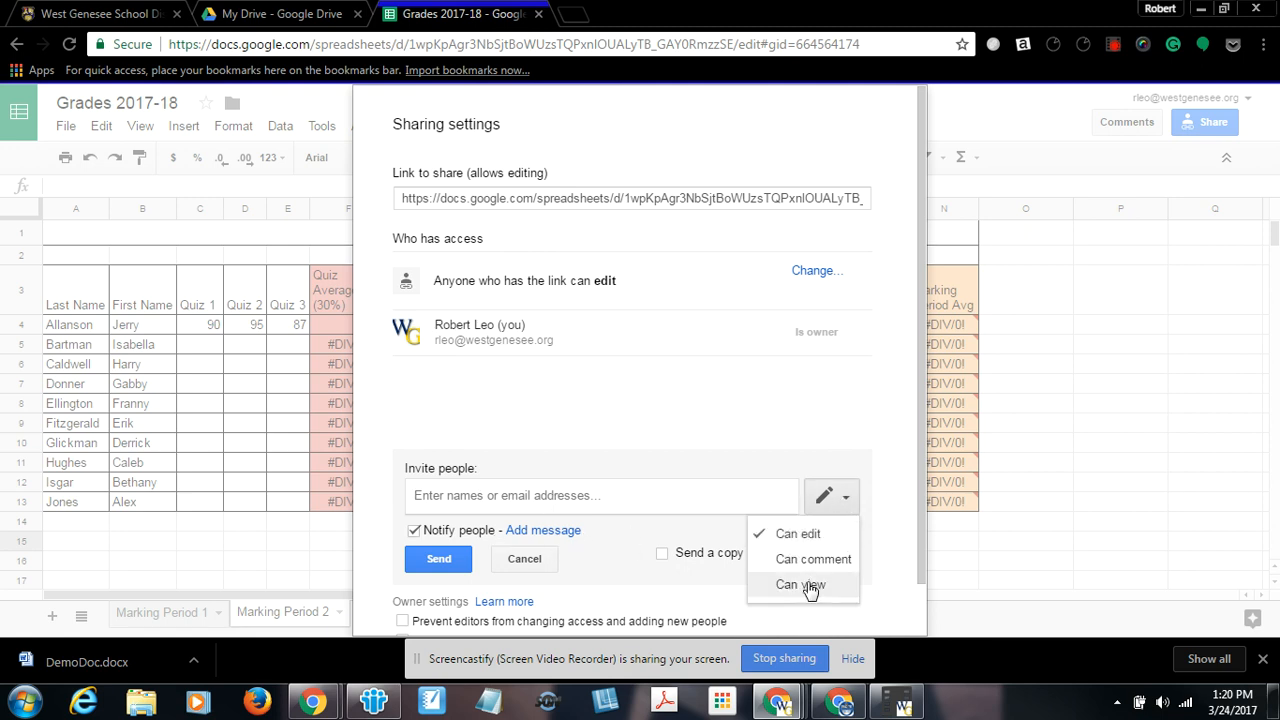
{"action": "left_click", "coordinate": [840, 445]}
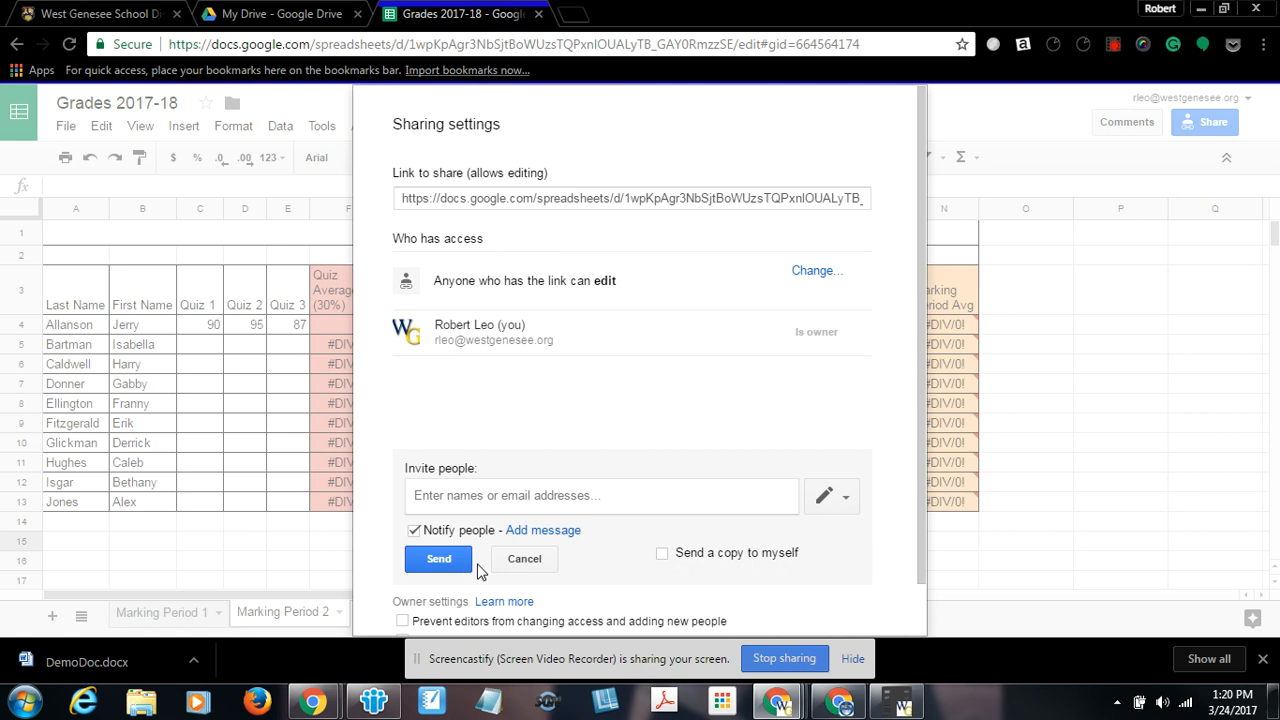
{"action": "left_click", "coordinate": [520, 560]}
{"action": "left_click", "coordinate": [426, 622]}
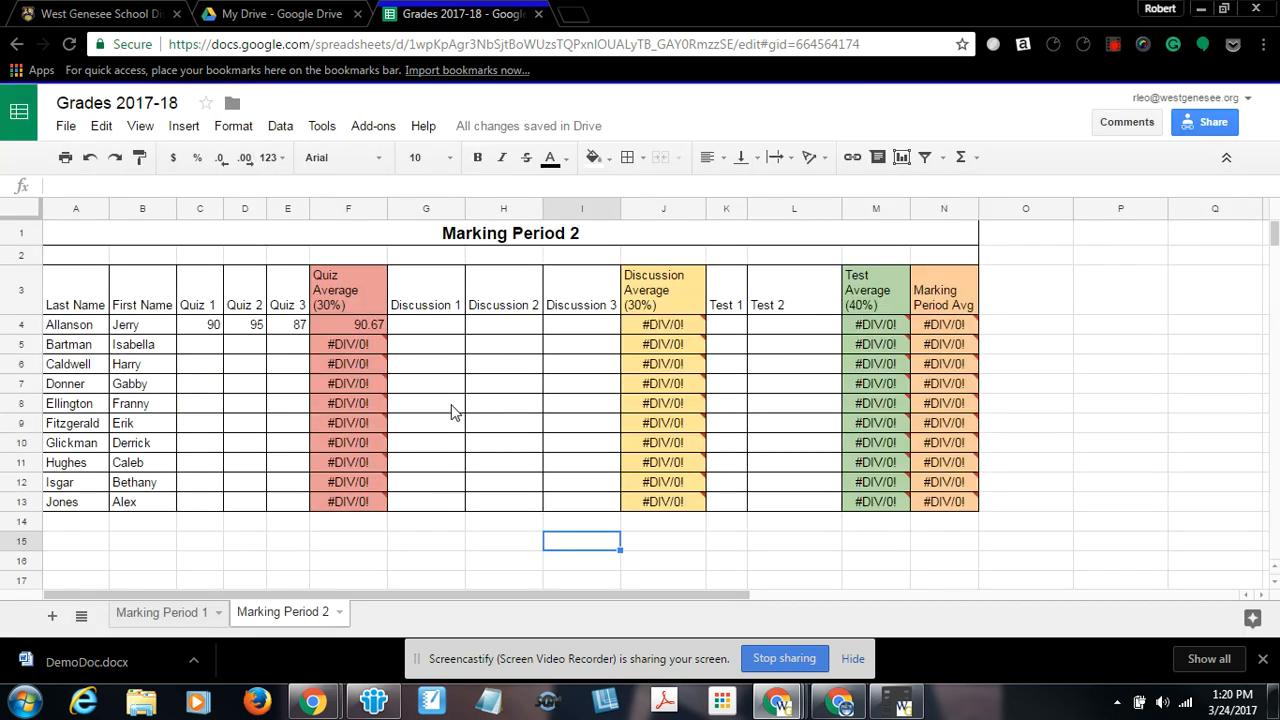
- Search the add-ons store for "flubaroo", view the matching add-on and close the store
{"action": "left_click", "coordinate": [383, 133]}
{"action": "mouse_move", "coordinate": [408, 162]}
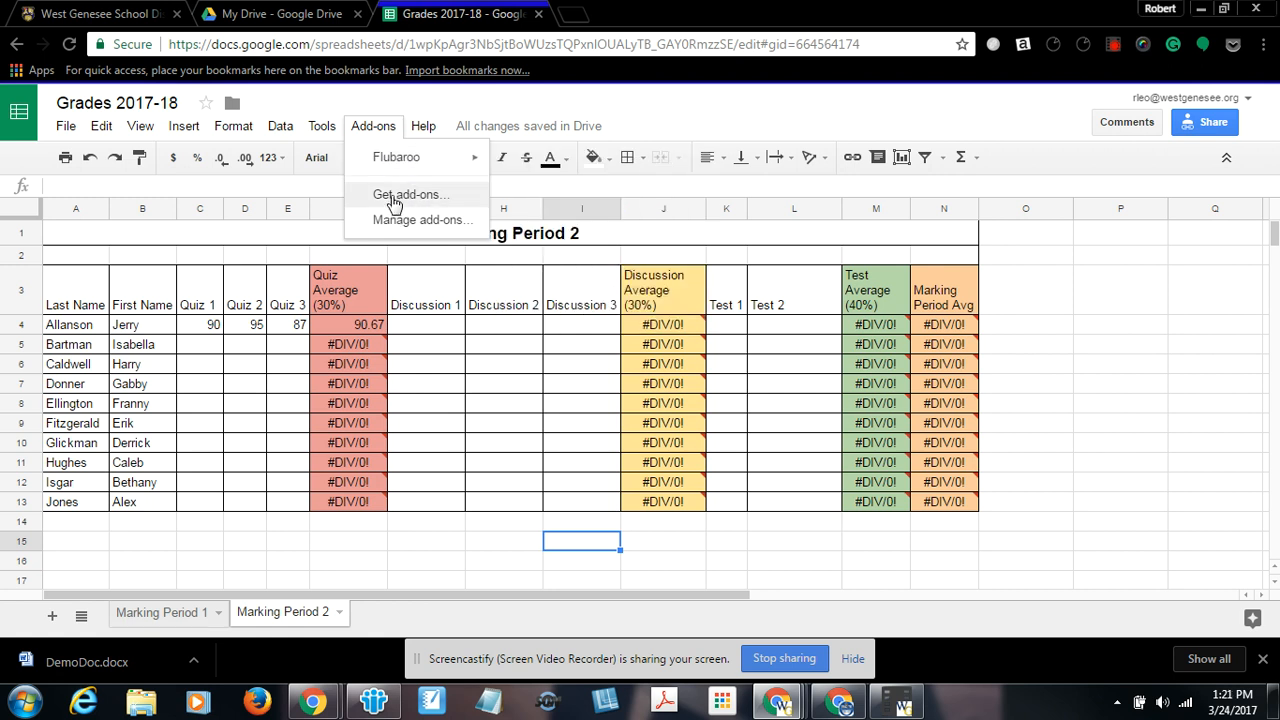
{"action": "left_click", "coordinate": [400, 198]}
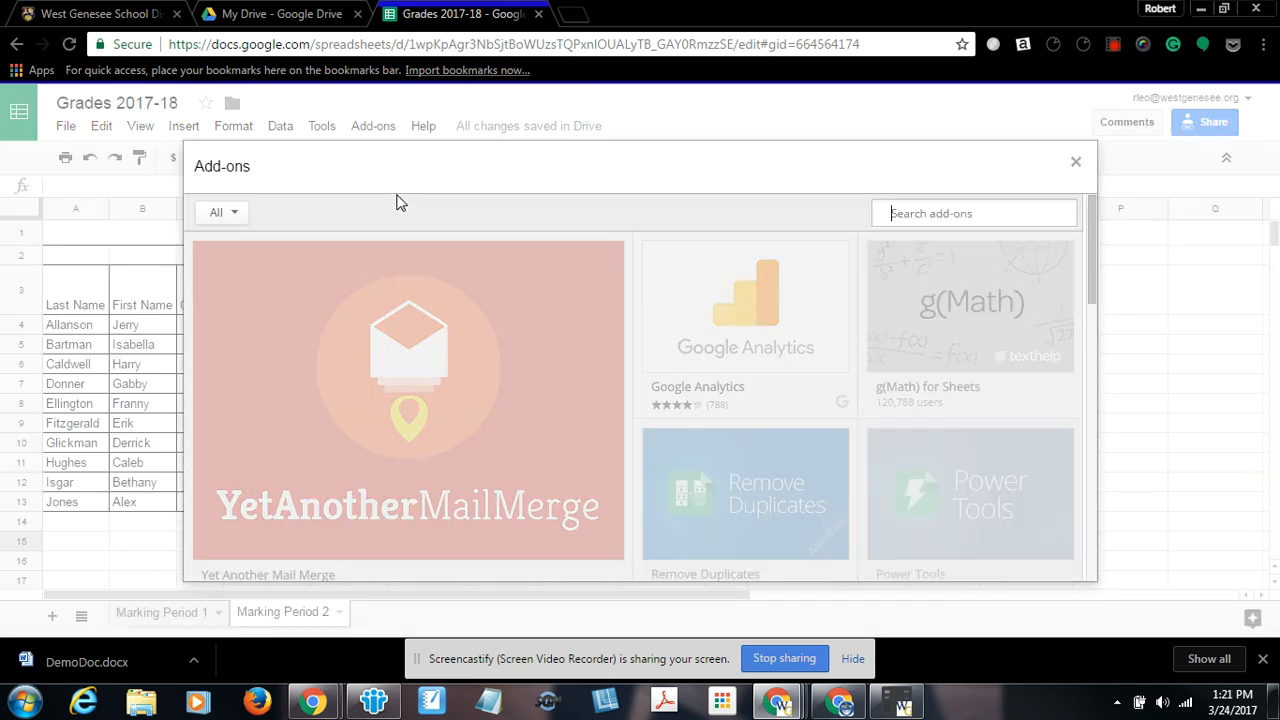
{"action": "type", "text": "flubaroo"}
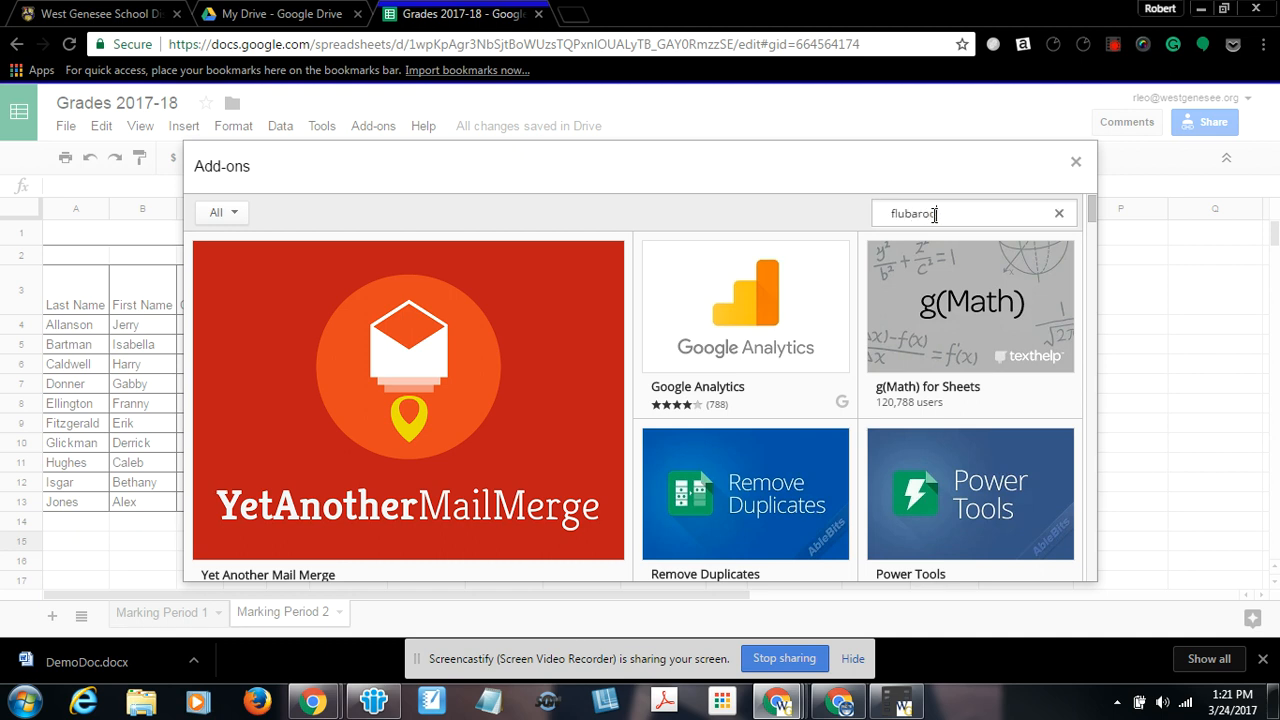
{"action": "key", "text": "Return"}
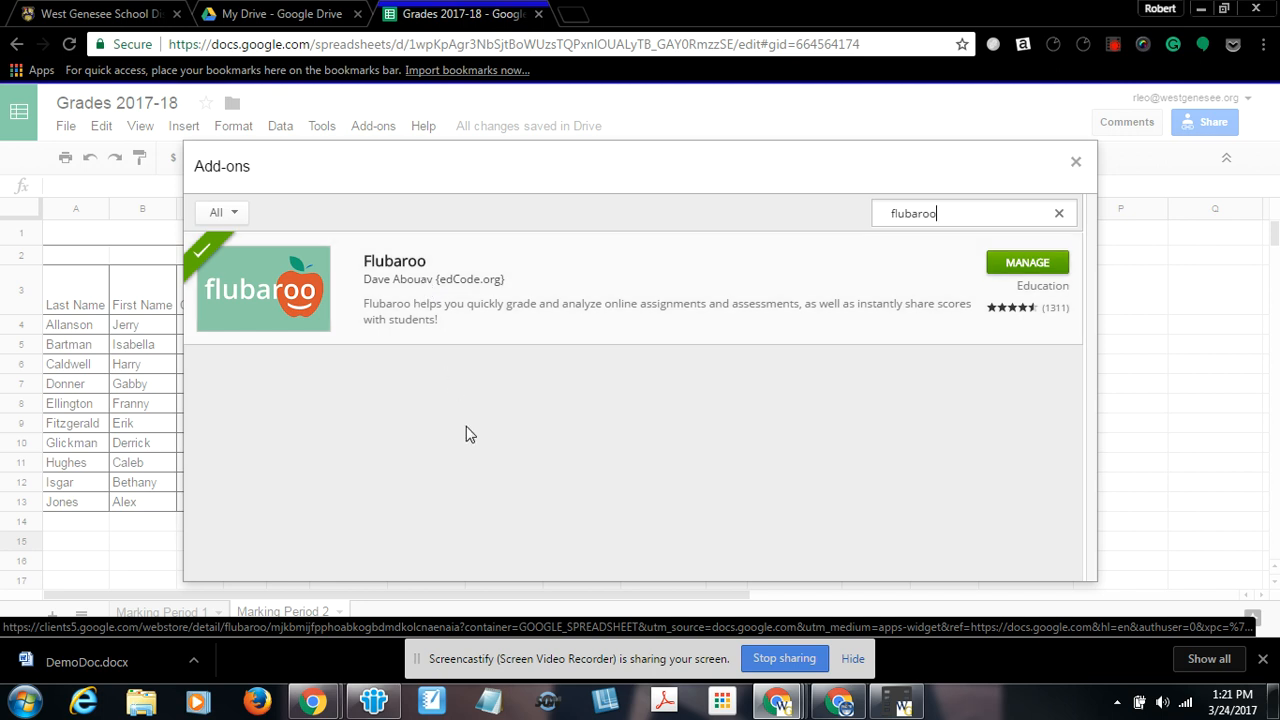
{"action": "left_click", "coordinate": [1075, 164]}
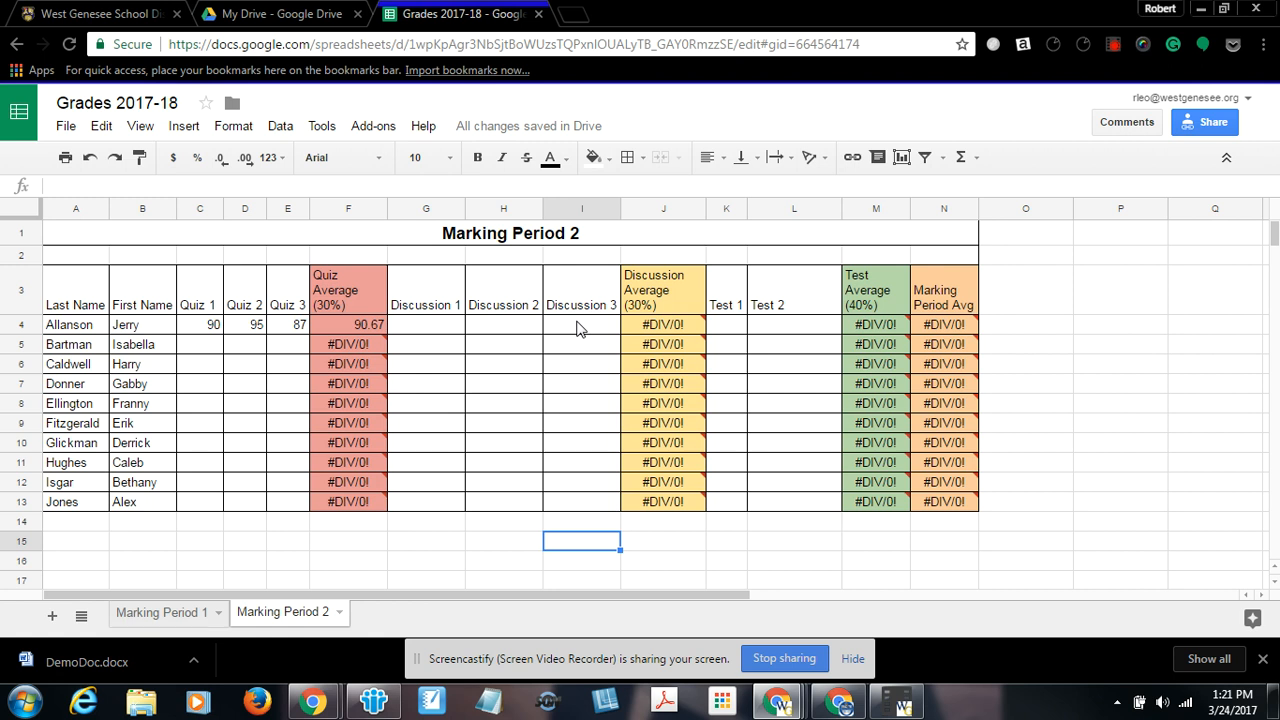
- Review the file formats available for downloading the spreadsheet without choosing one
{"action": "left_click", "coordinate": [65, 130]}
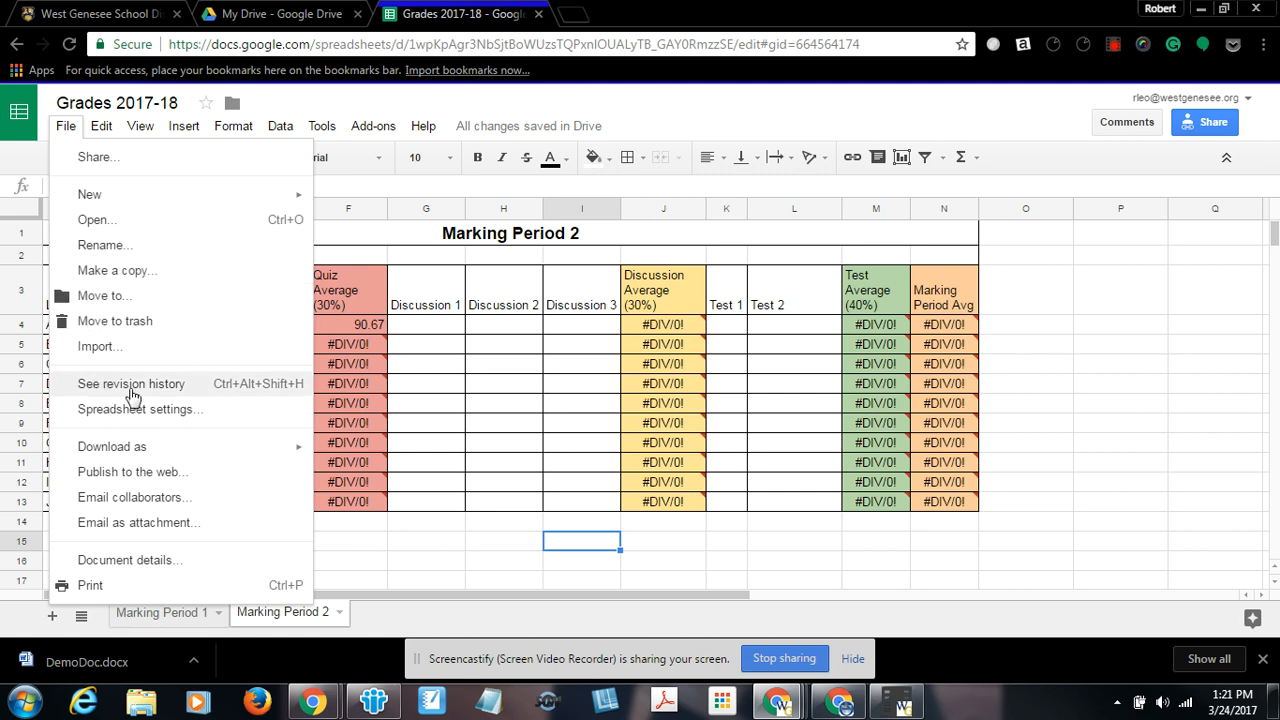
{"action": "mouse_move", "coordinate": [150, 447]}
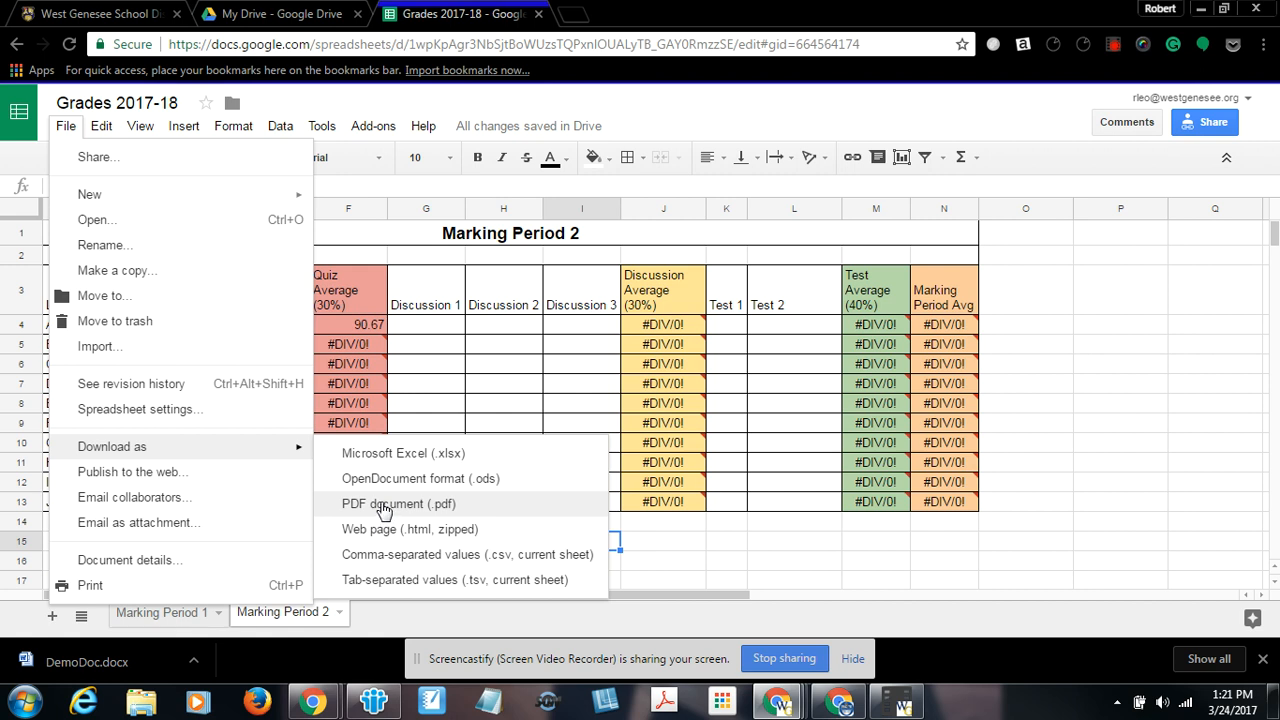
{"action": "left_click", "coordinate": [868, 571]}
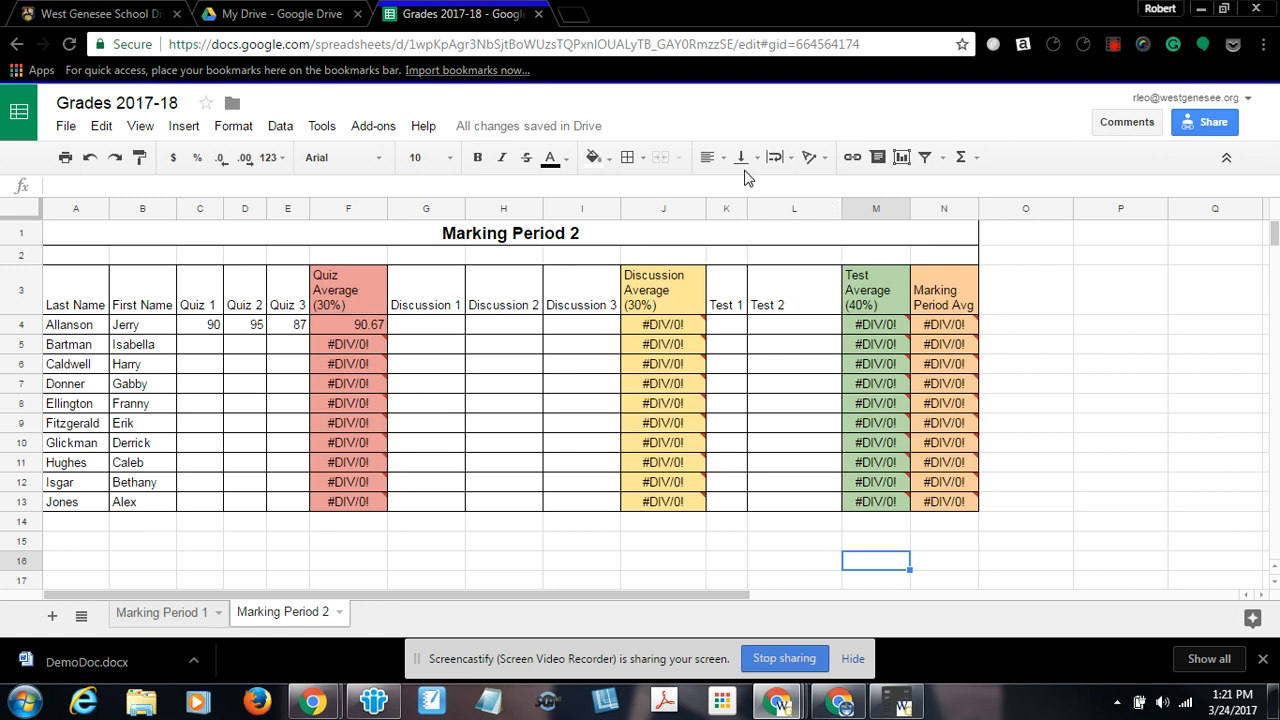
- Align the header cells A3 to N3 vertically to the middle and make their text bold
{"action": "left_click_drag", "start_coordinate": [74, 292], "coordinate": [945, 297]}
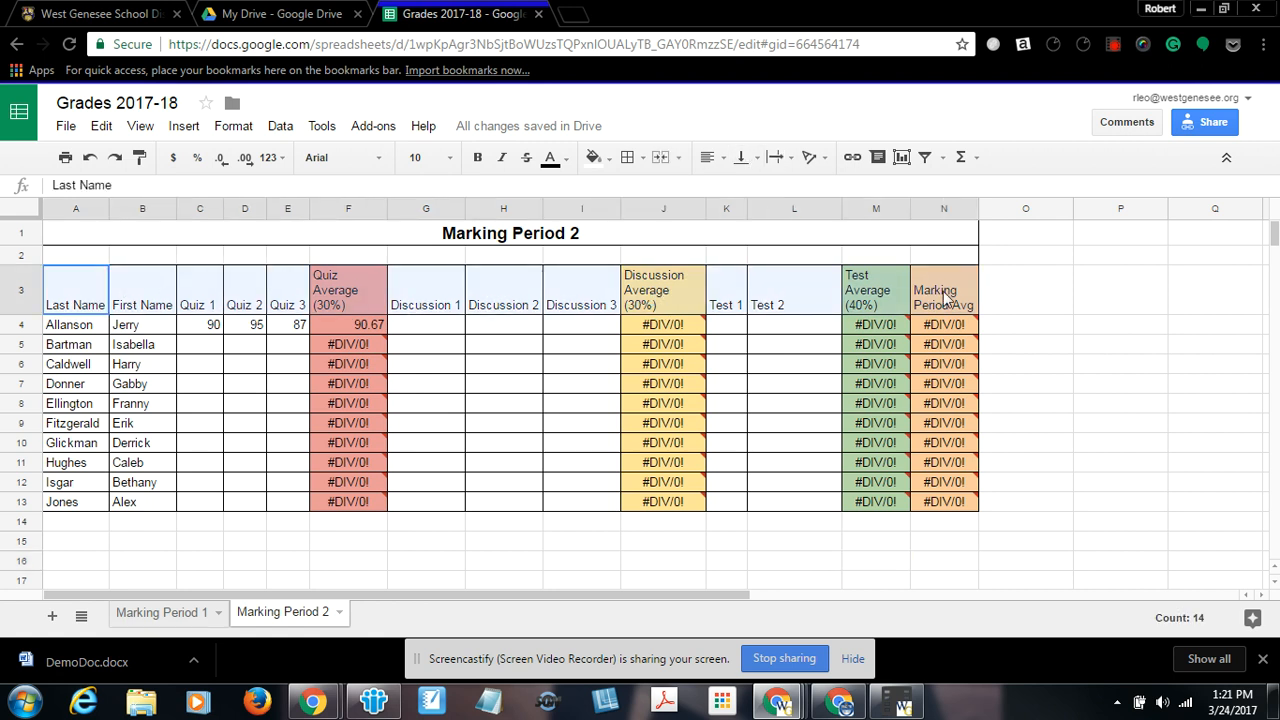
{"action": "left_click", "coordinate": [748, 161]}
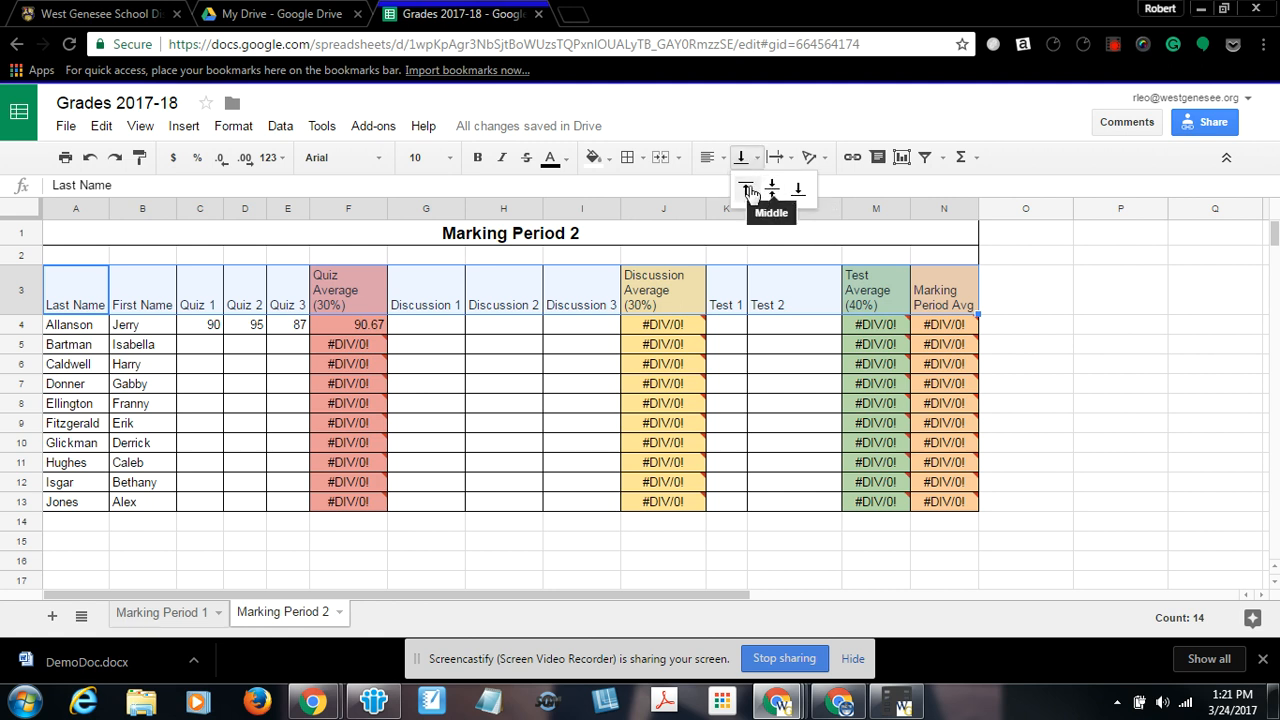
{"action": "left_click", "coordinate": [773, 191]}
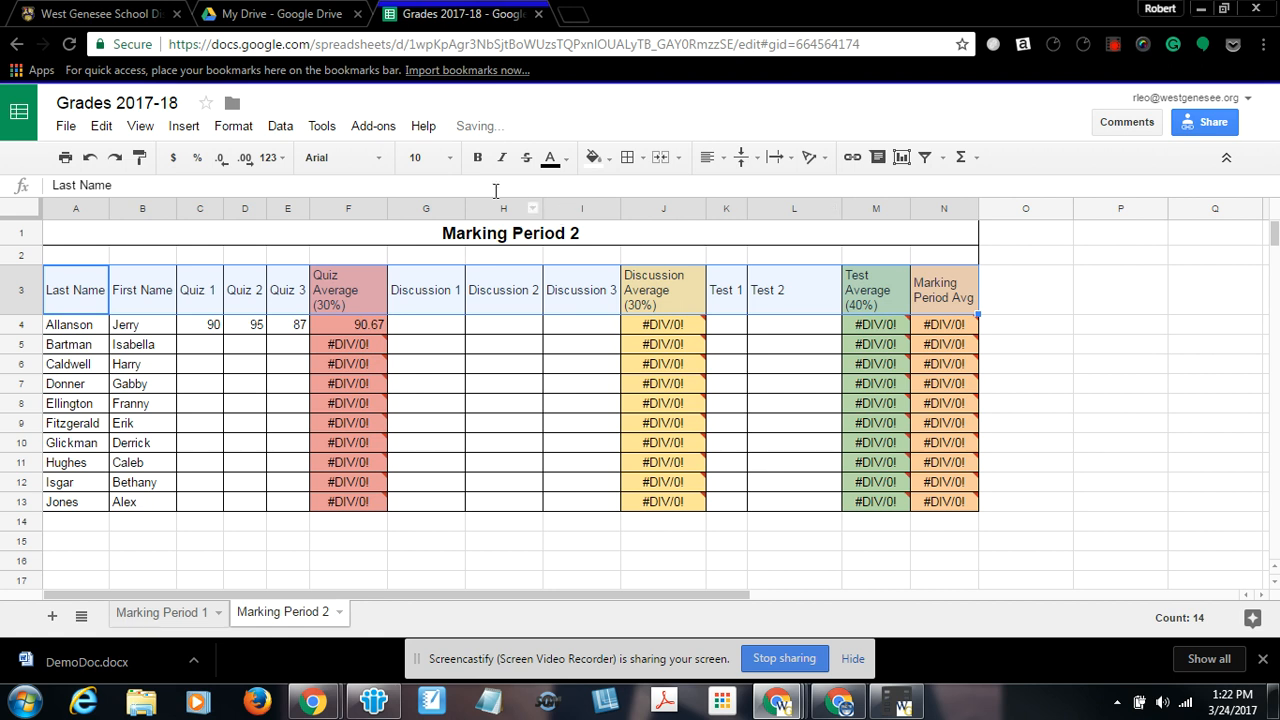
{"action": "left_click", "coordinate": [477, 157]}
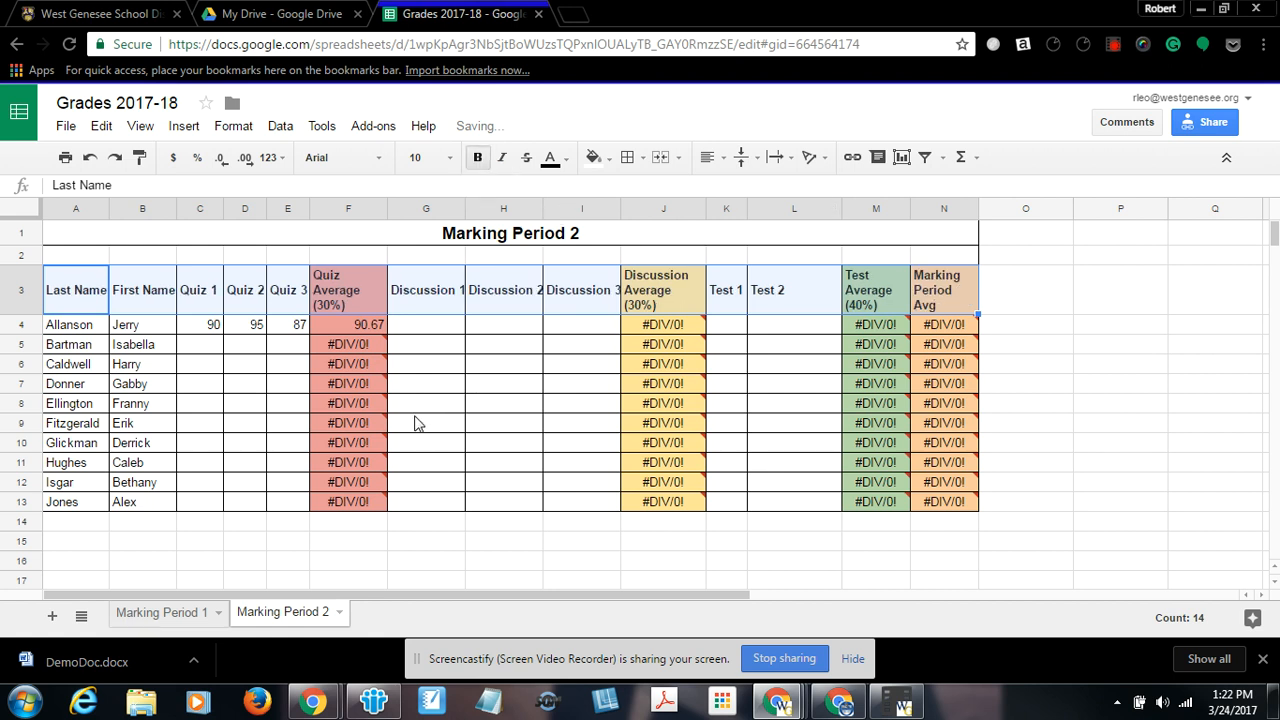
- Look over the text rotation options for the header cells and deselect the row without applying any
{"action": "left_click", "coordinate": [819, 165]}
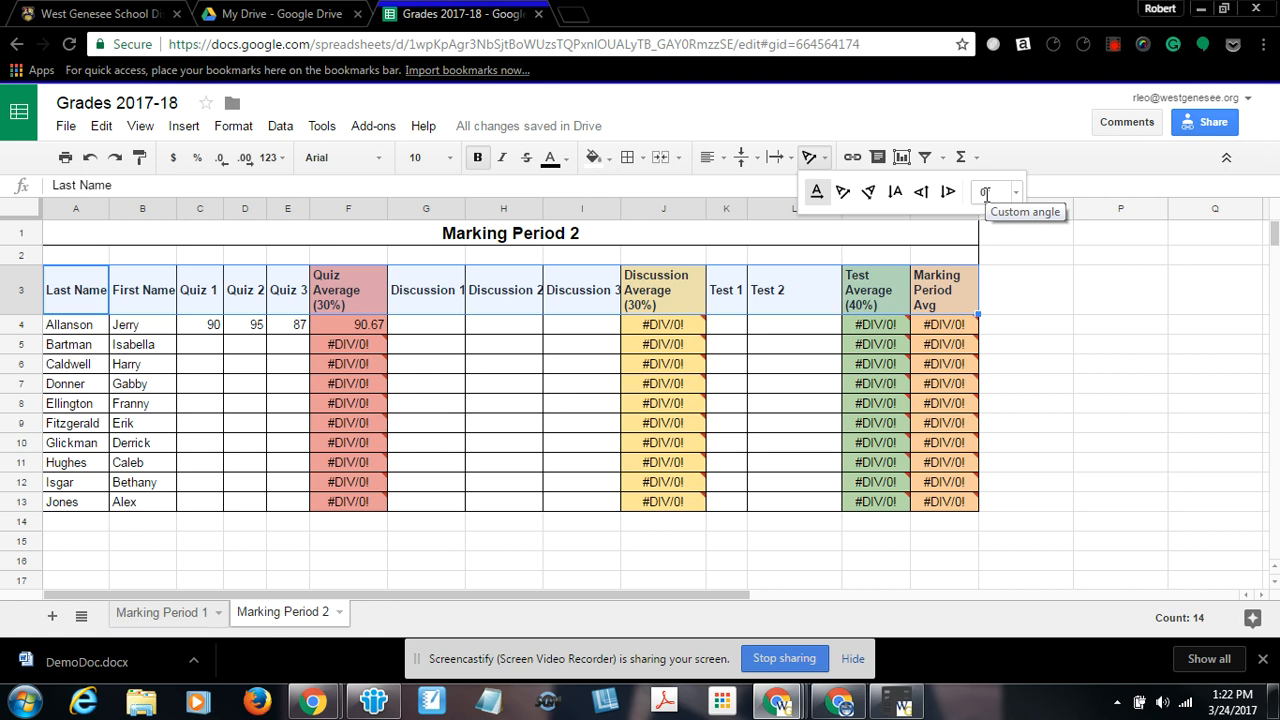
{"action": "left_click", "coordinate": [1100, 332]}
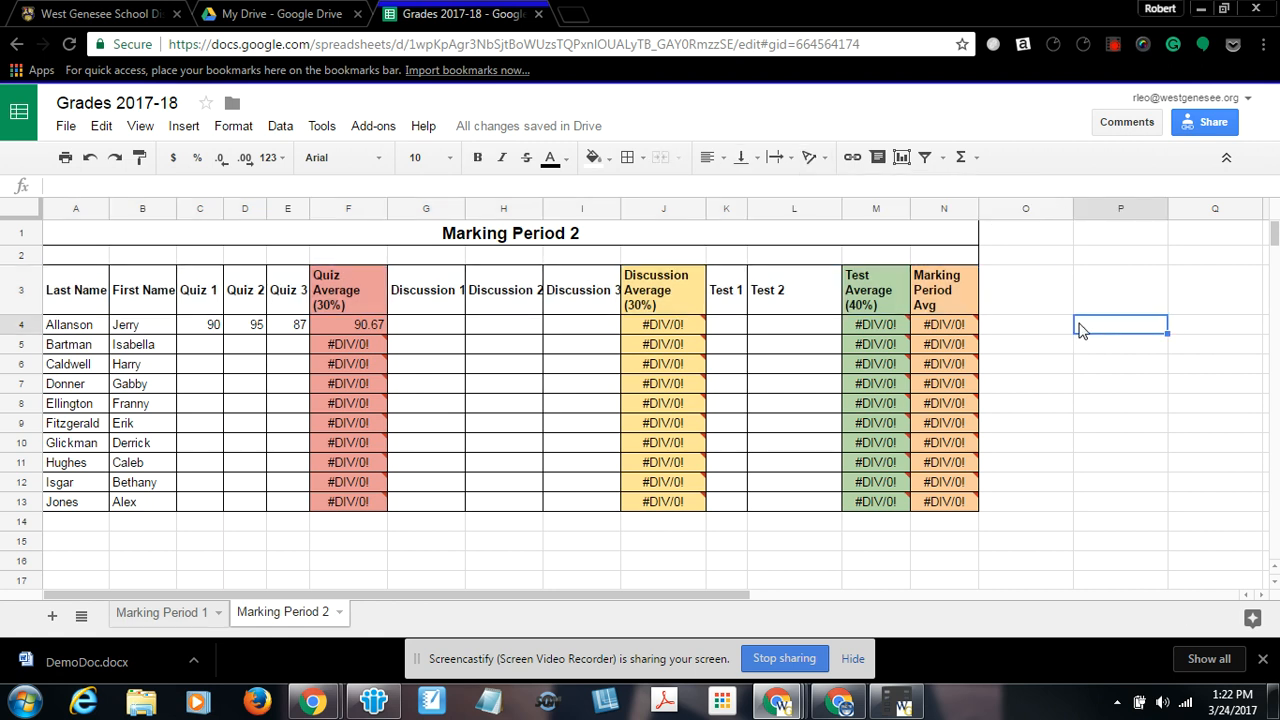